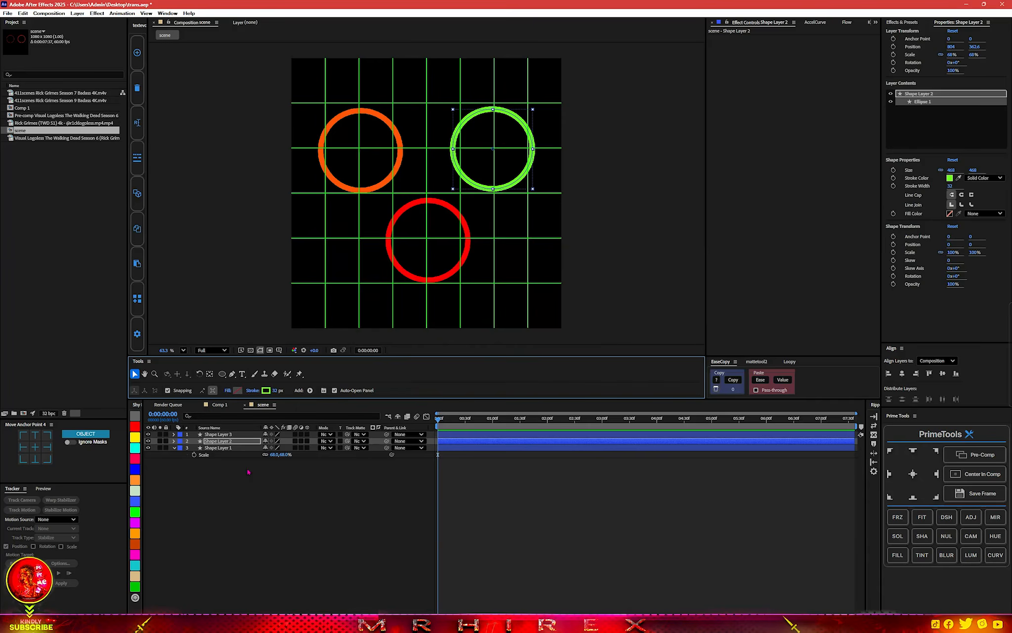
Set the layer label colours to pinkish red for Shape Layer 3, green for Shape Layer 2 and orange for Shape Layer 1.
left_click(218, 434)
left_click(134, 458)
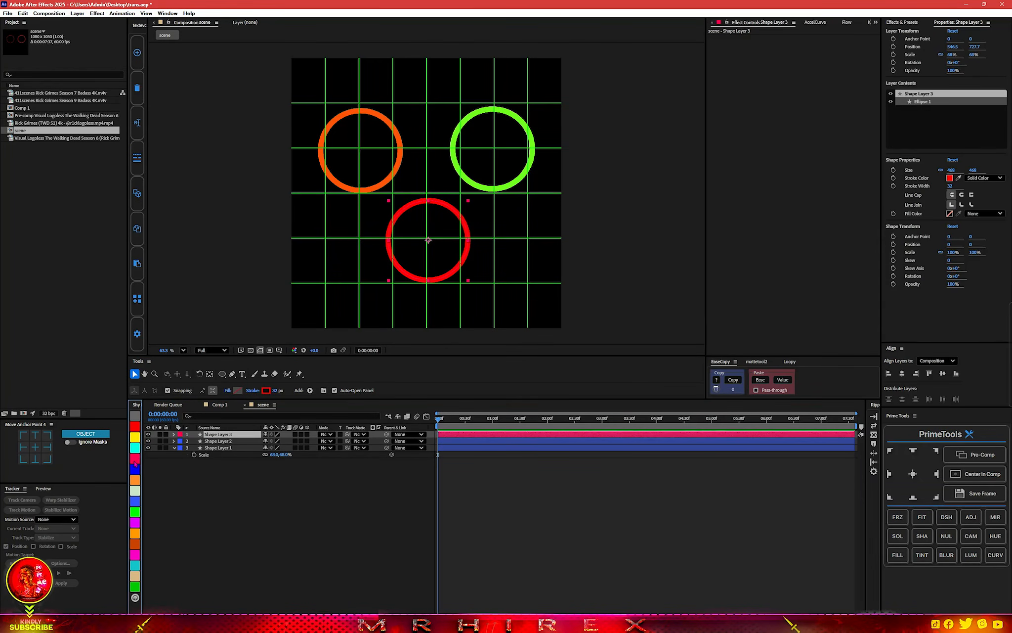
left_click(219, 441)
left_click(135, 535)
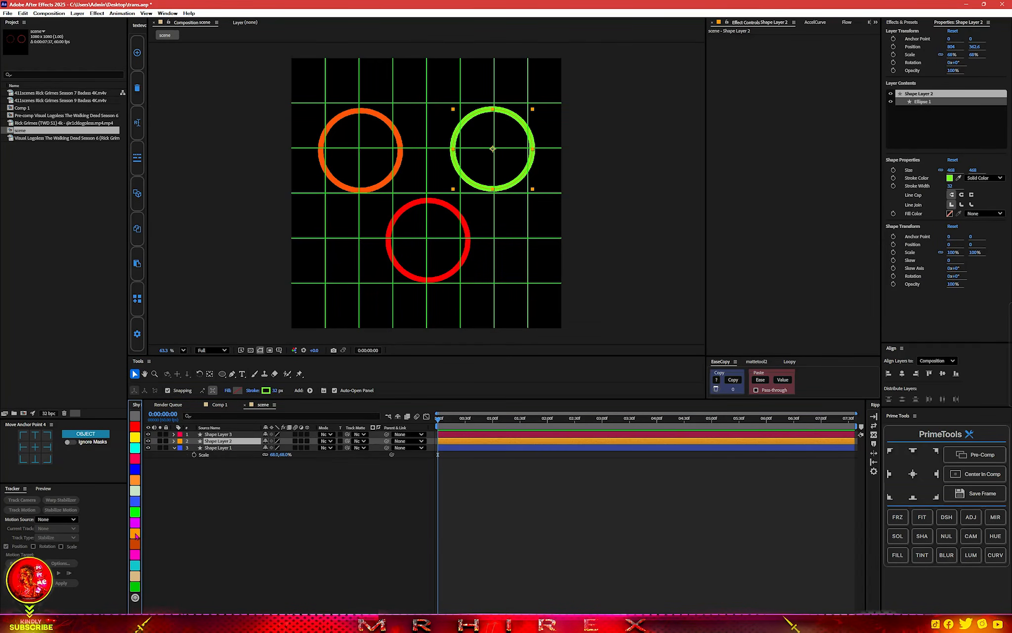
left_click(222, 449)
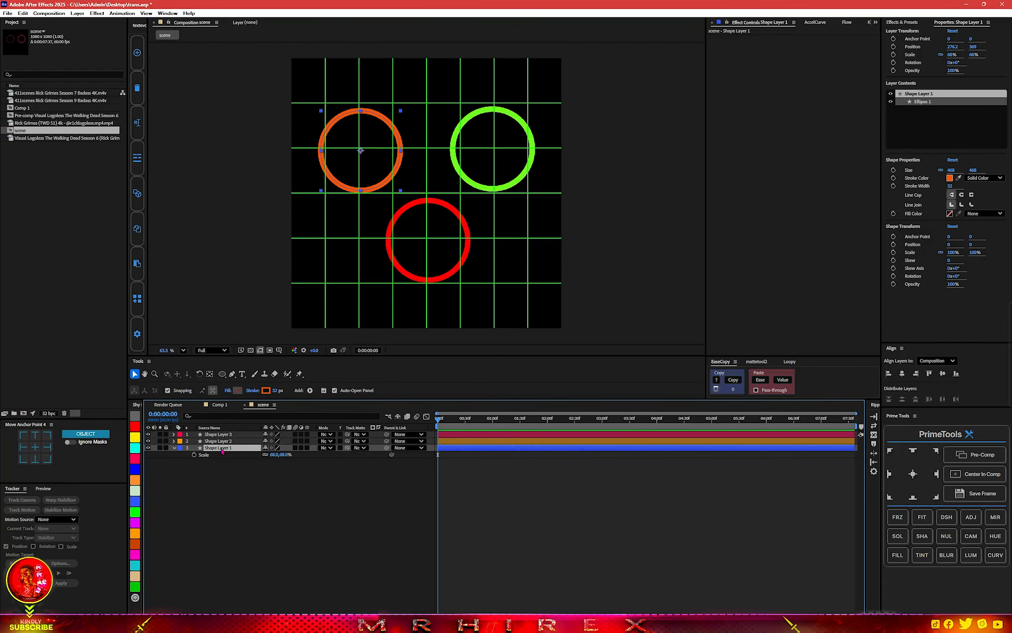
left_click(136, 479)
left_click(219, 440)
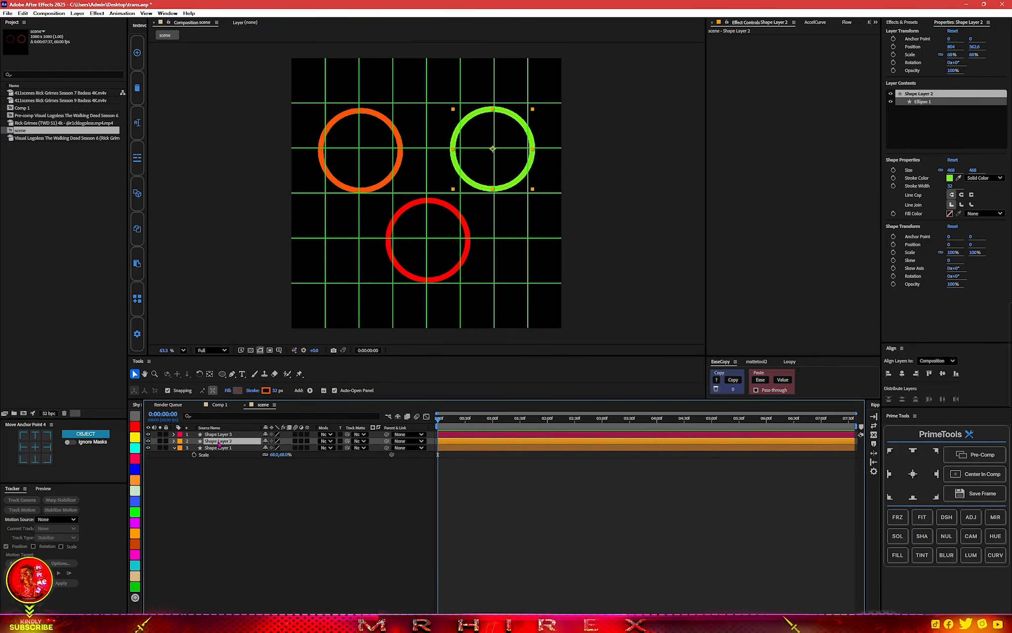
left_click(135, 514)
left_click(242, 519)
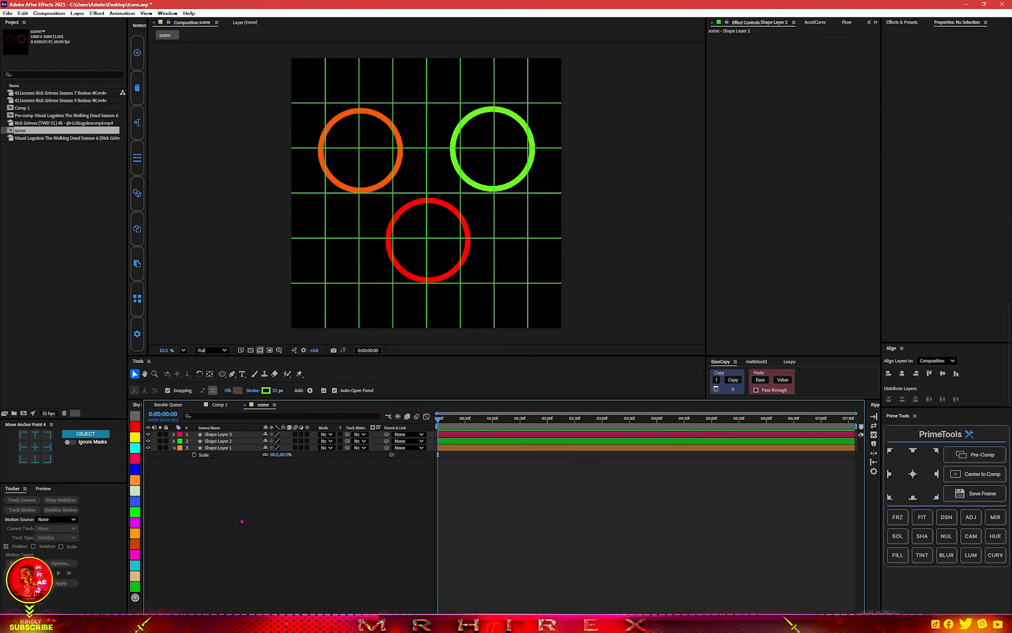
Pre-compose the three shape layers separately and label their pre-comps red, green and orange to match the rings.
left_click(218, 435)
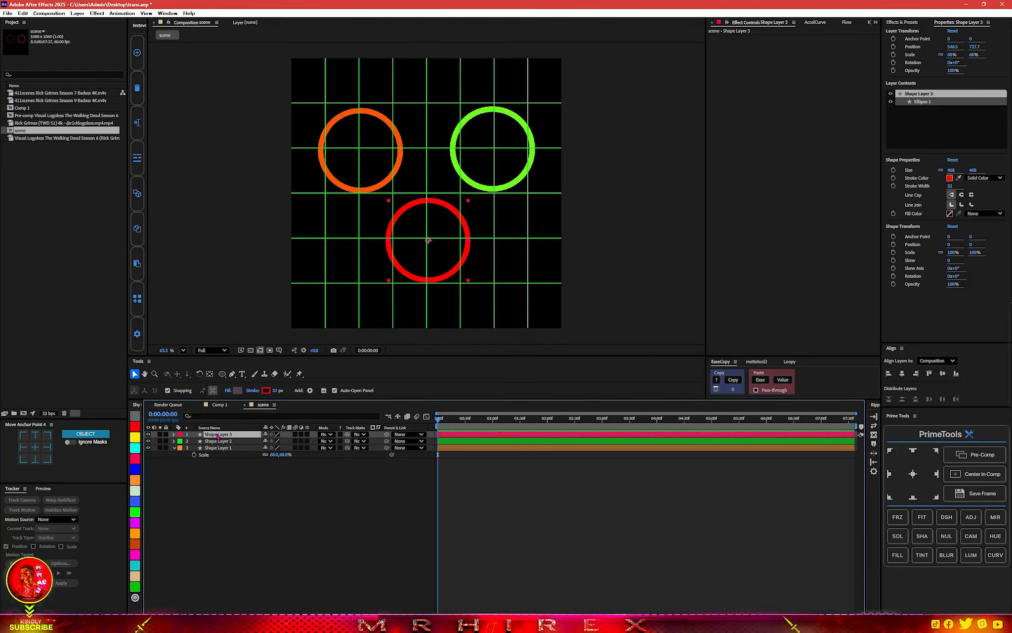
left_click(976, 458)
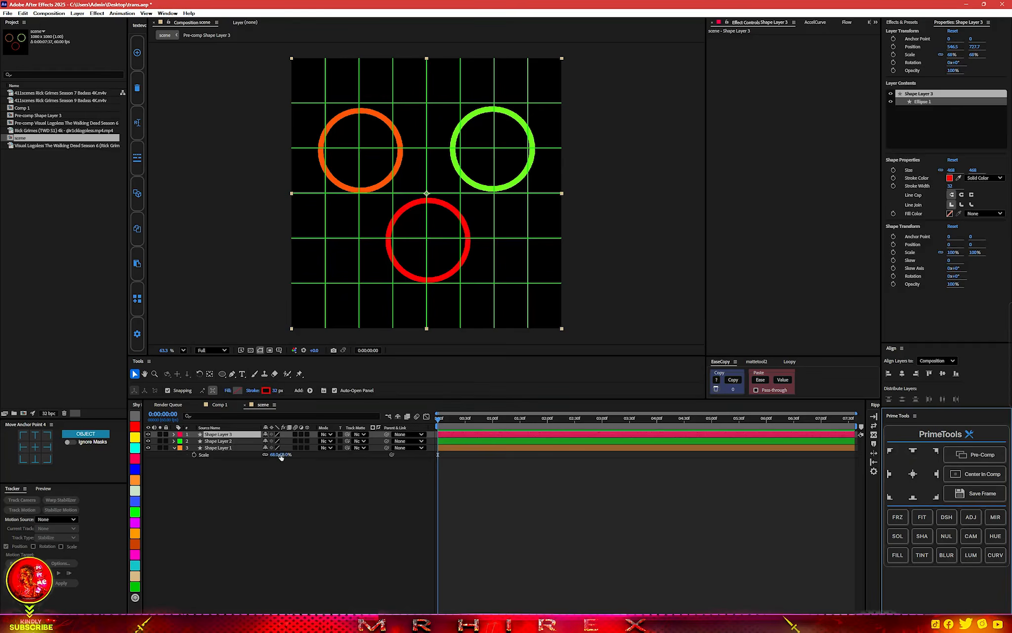
left_click(135, 480)
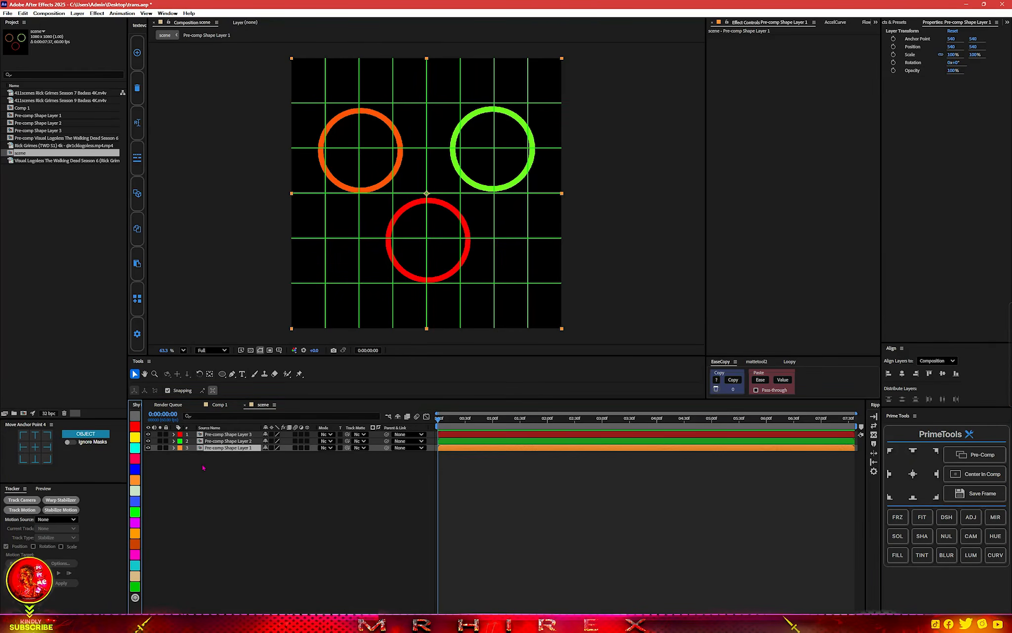
Open Pre-comp Shape Layer 1 and turn off its proportional grid.
double_click(214, 449)
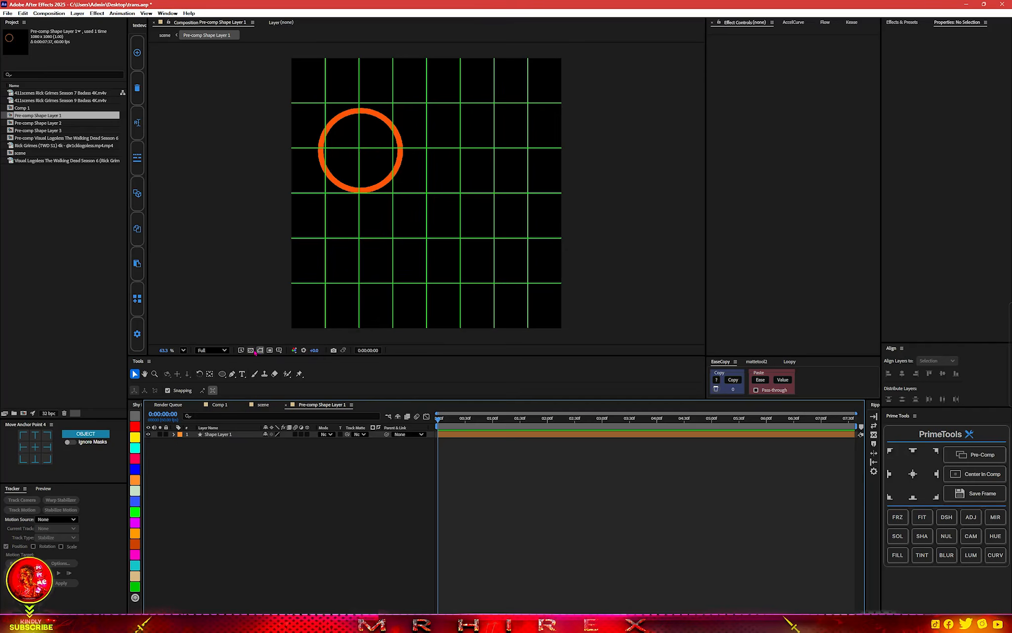
left_click(279, 350)
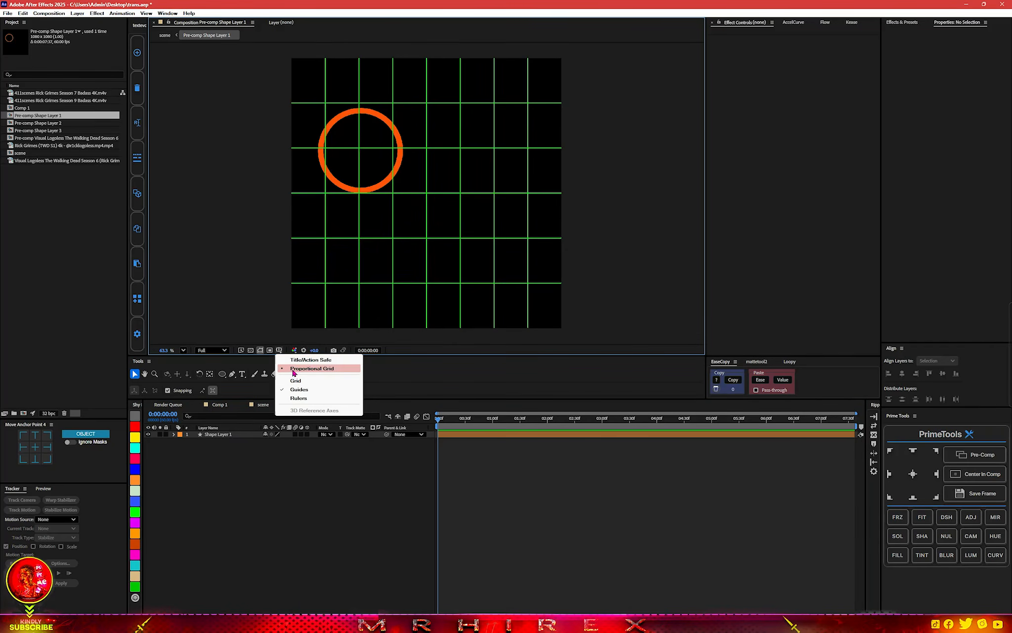
left_click(297, 368)
scroll(362, 151, "up", 5)
scroll(358, 155, "down", 3)
mouse_move(358, 155)
left_mouse_down()
mouse_move(460, 267)
mouse_move(450, 147)
left_mouse_up()
scroll(459, 267, "up", 2)
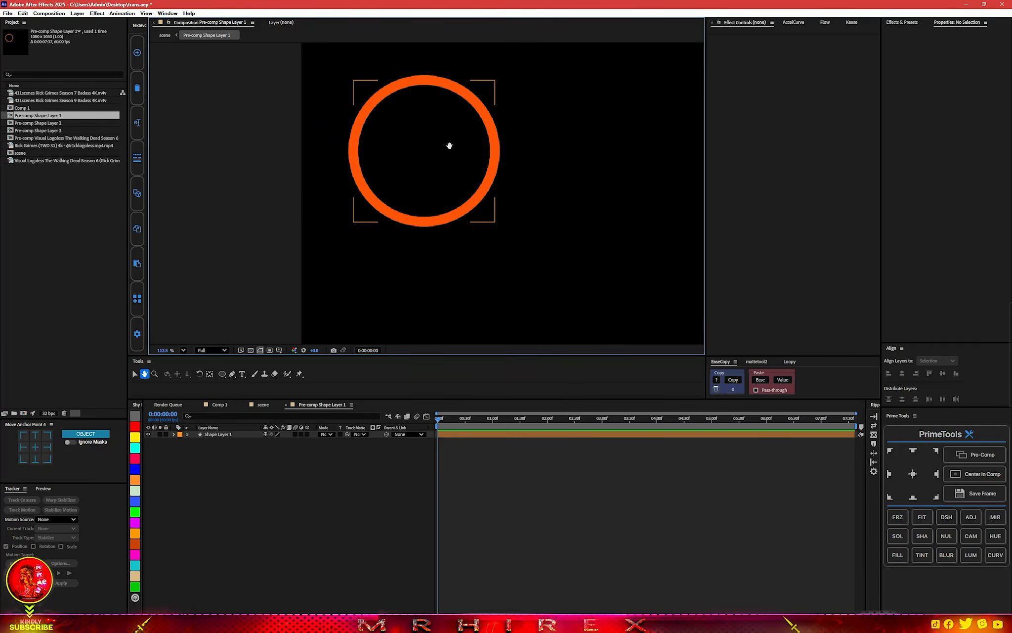
Draw a white-filled circle without stroke, about 310 px wide, over the orange ring and place its layer below Shape Layer 1.
left_click(222, 373)
left_click(185, 390)
left_click(464, 293)
left_click(515, 335)
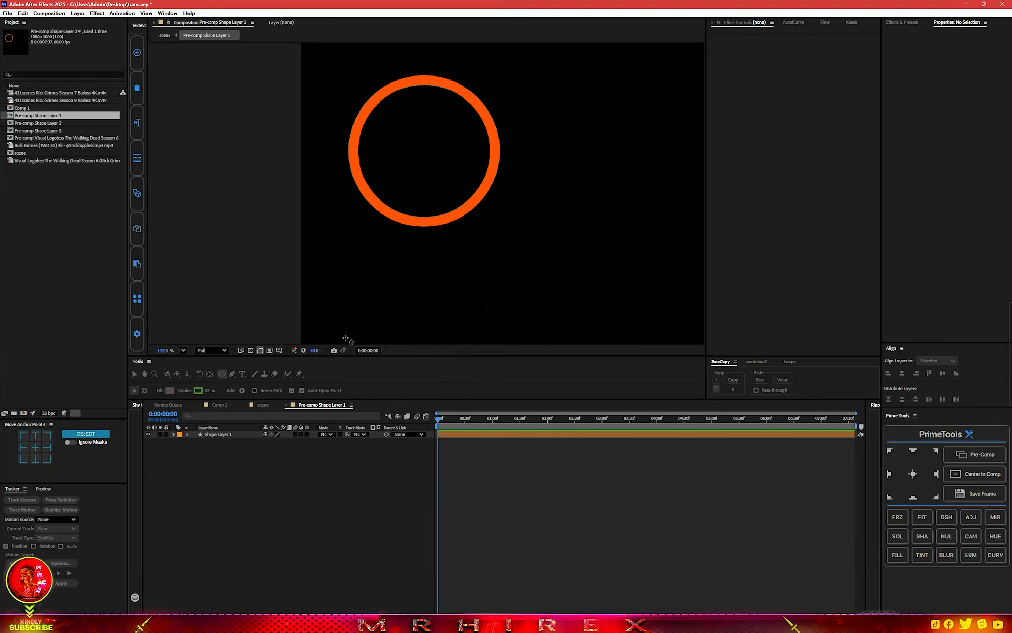
left_click(168, 390)
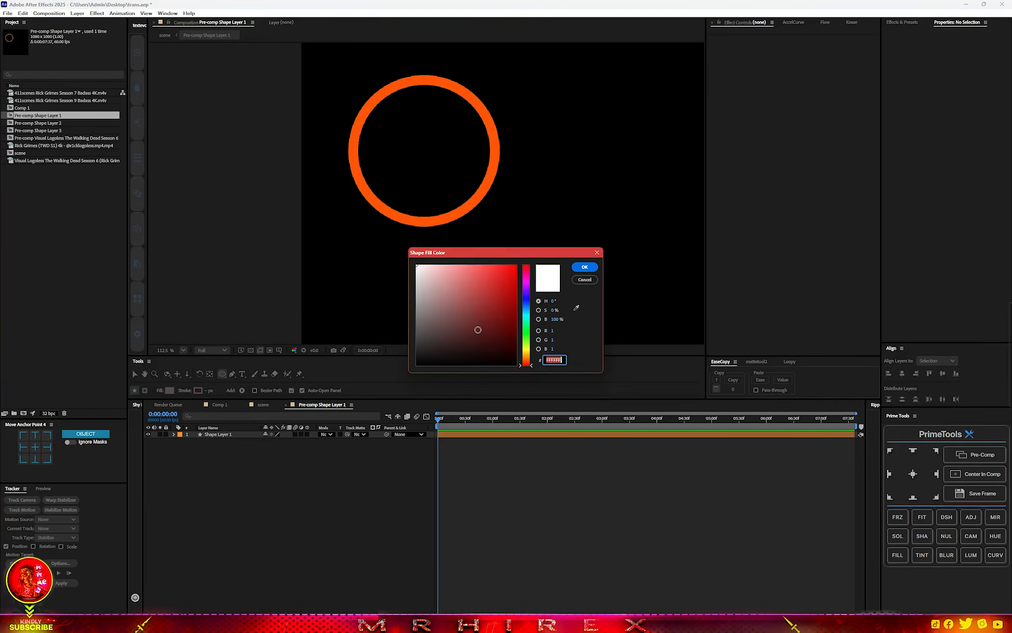
left_click(583, 264)
mouse_move(365, 100)
left_mouse_down()
mouse_move(459, 176)
mouse_move(486, 218)
mouse_move(502, 186)
mouse_move(484, 170)
mouse_move(495, 177)
left_mouse_up()
left_click_drag(226, 435, 260, 513)
left_click_drag(451, 422, 439, 426)
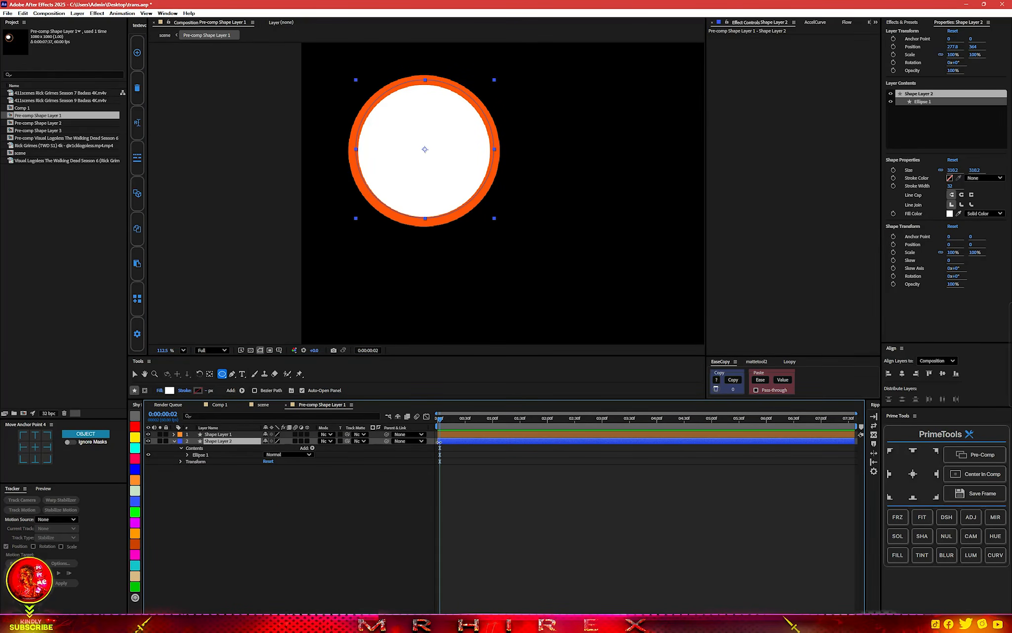
Add the saved snapshot Untitled Project_Comp 1_2026-02-04_09.27.54 from the snapshot gallery to the orange ring's composition.
key("ctrl+space")
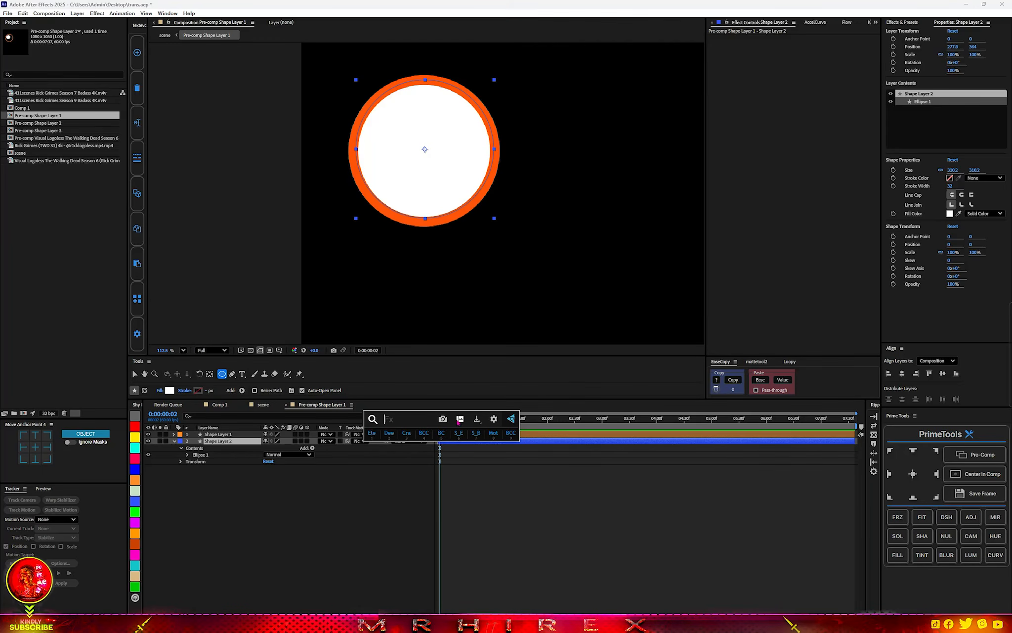
left_click(459, 419)
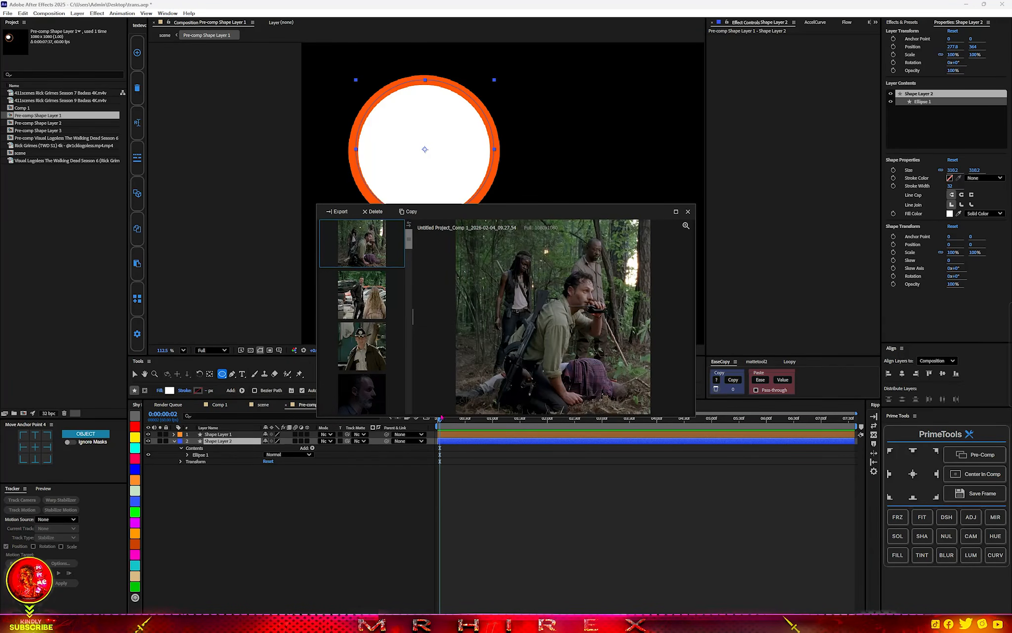
left_click_drag(362, 248, 282, 294)
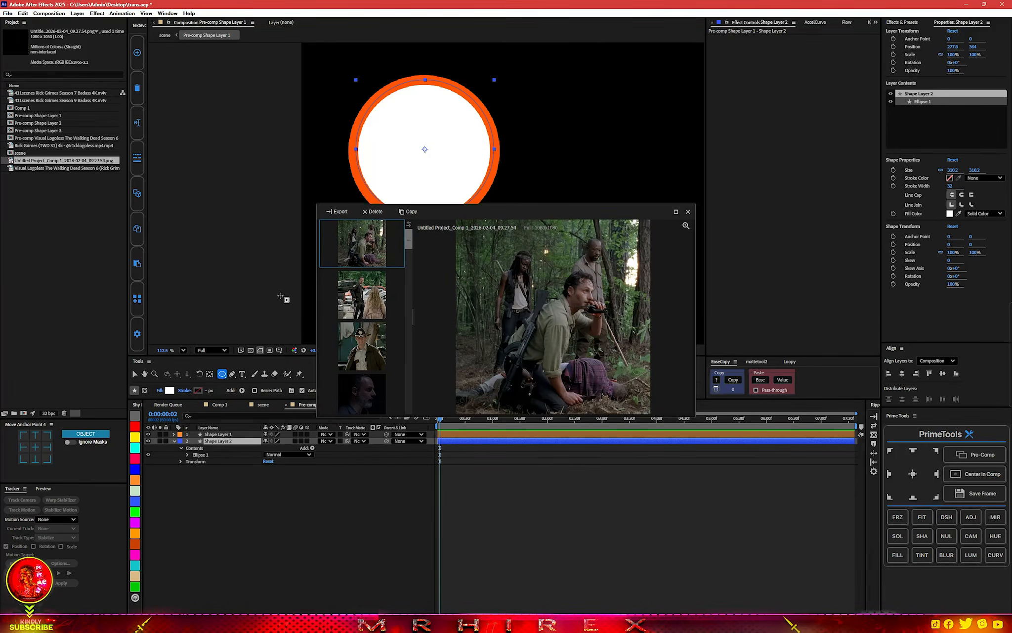
left_click(688, 212)
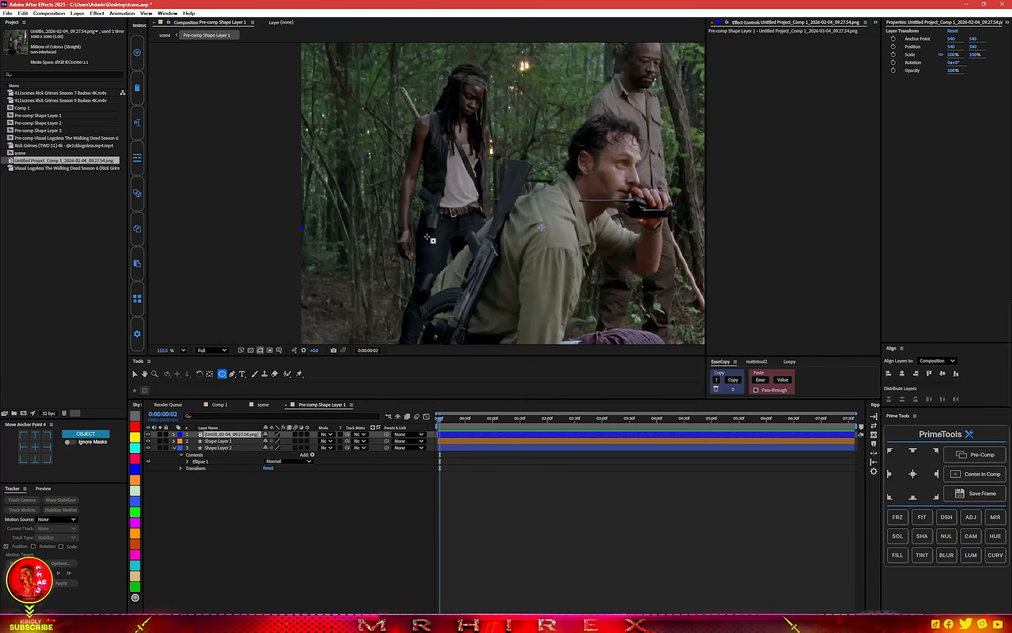
Pre-compose the snapshot layer and hide it, leaving the ring layer visible.
key("shift+/")
scroll(427, 237, "down", 2)
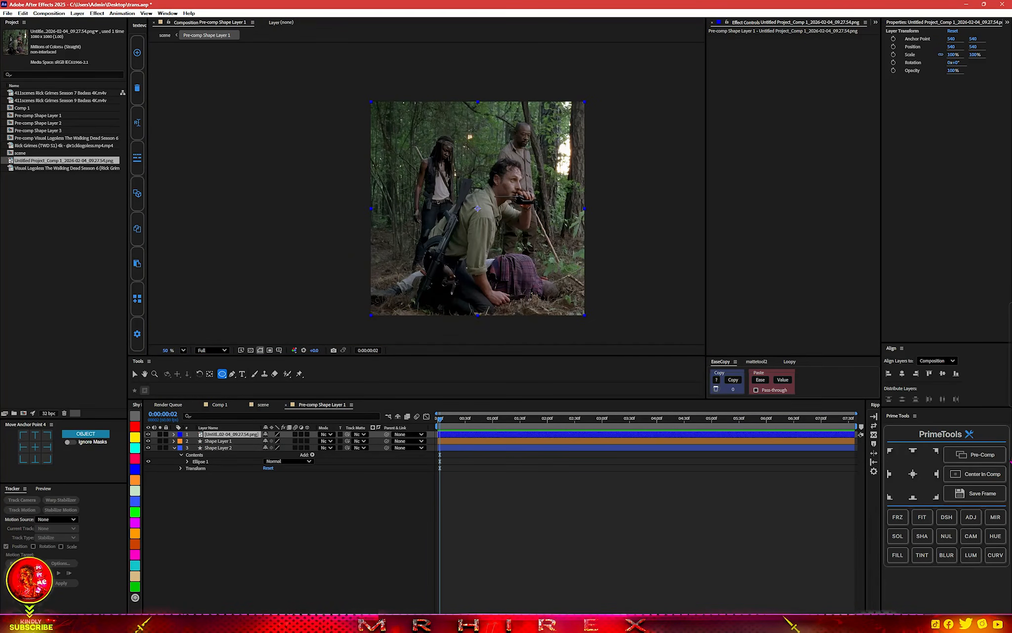
left_click(967, 461)
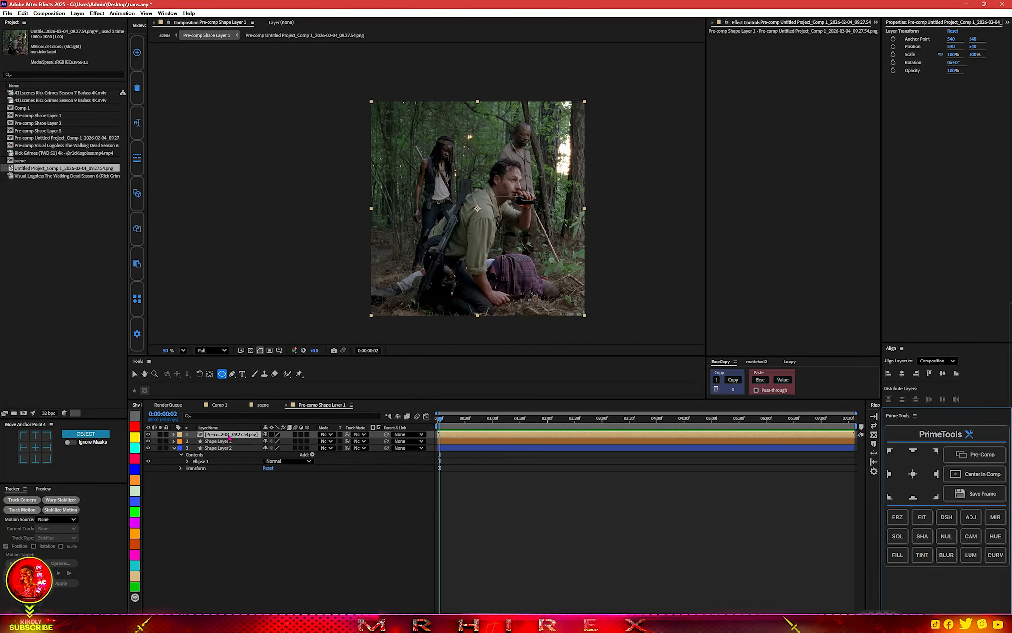
left_click(148, 434)
left_click(217, 441)
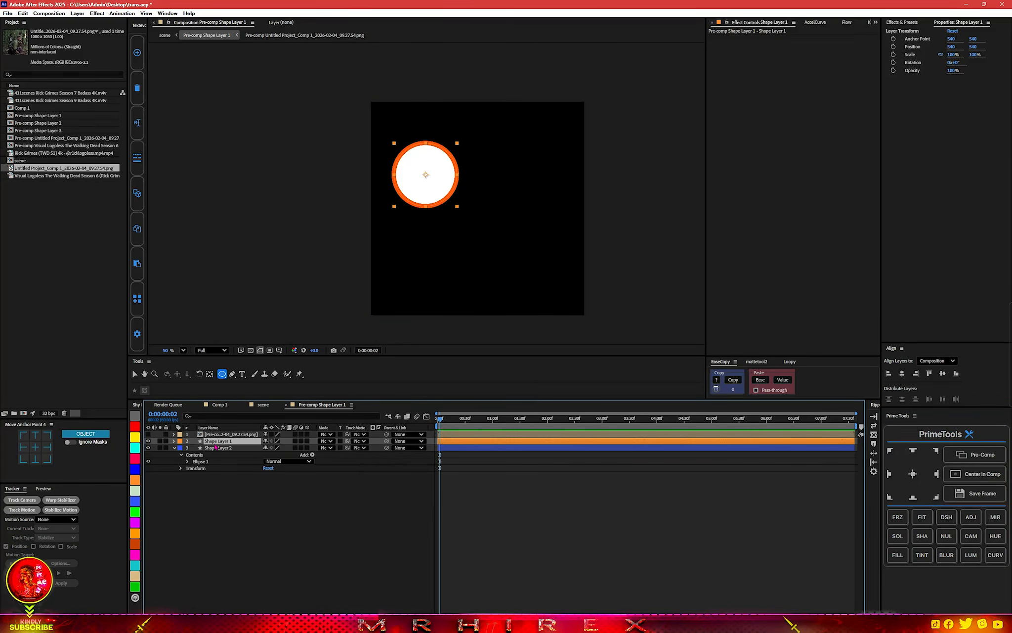
left_click(148, 441)
left_click(148, 441)
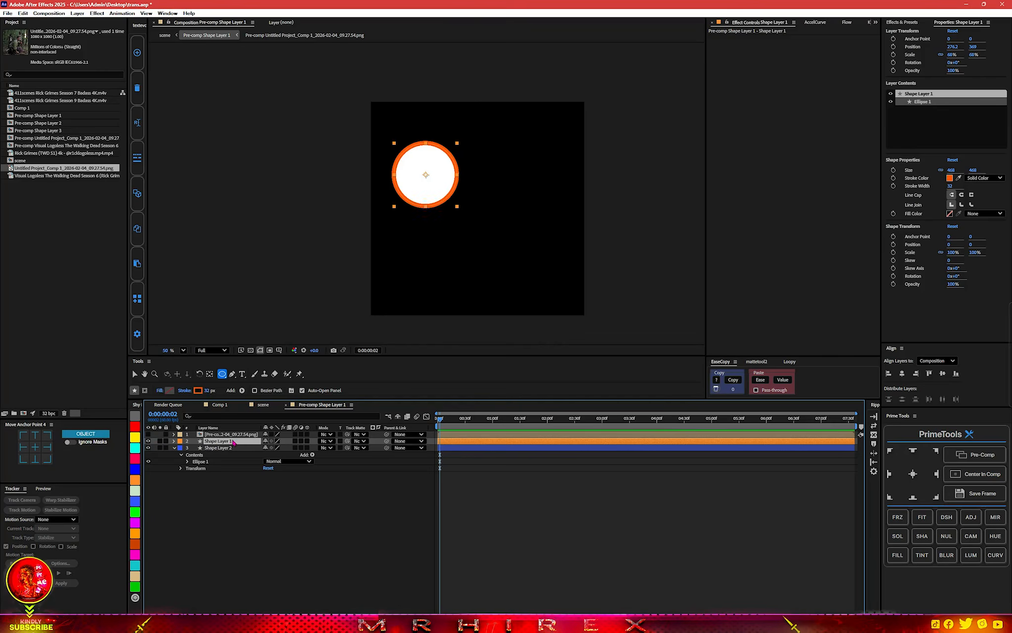
Move the snapshot pre-comp below Shape Layer 1, use the white circle as its track matte, and show the snapshot.
left_click_drag(231, 435, 226, 445)
left_click(148, 434)
left_click(148, 435)
left_click_drag(347, 440, 239, 449)
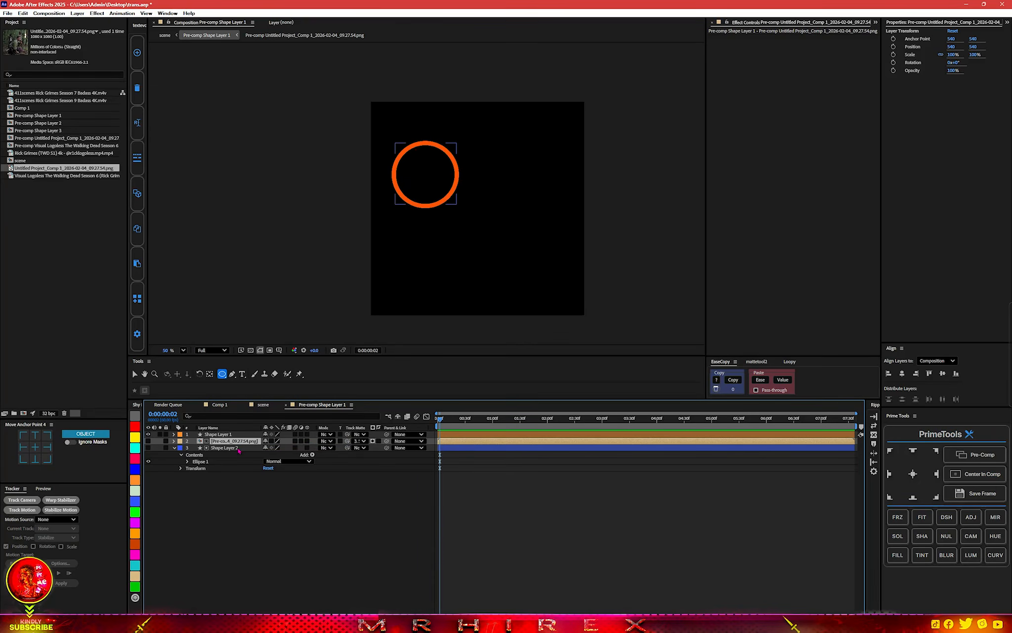
left_click(148, 440)
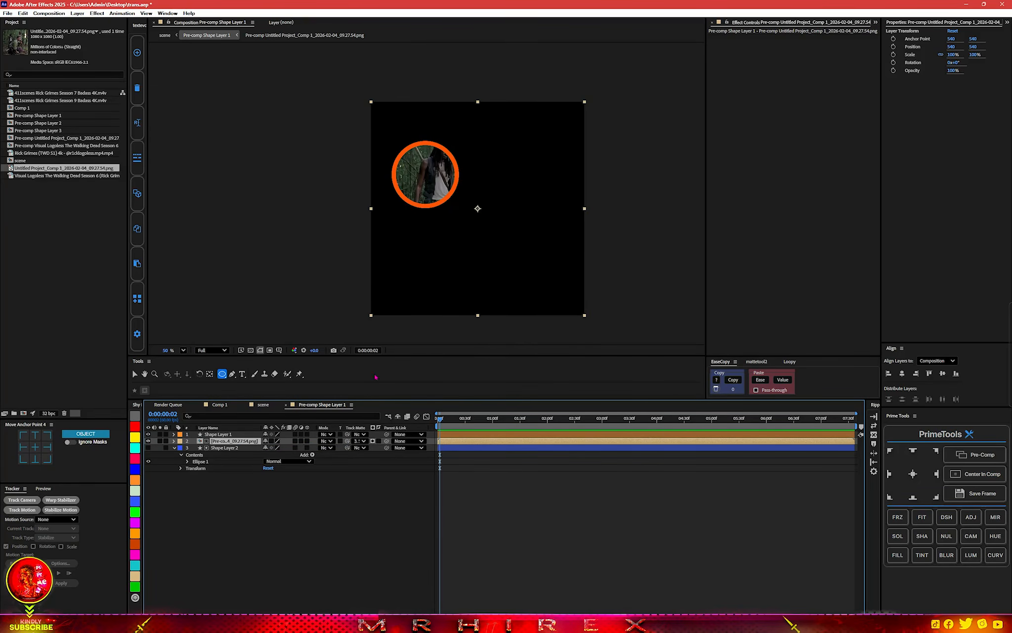
Scale the snapshot pre-comp to 33% and position it inside the orange ring at about 276, 331.
key("s")
left_click_drag(291, 449, 268, 449)
left_click(486, 246)
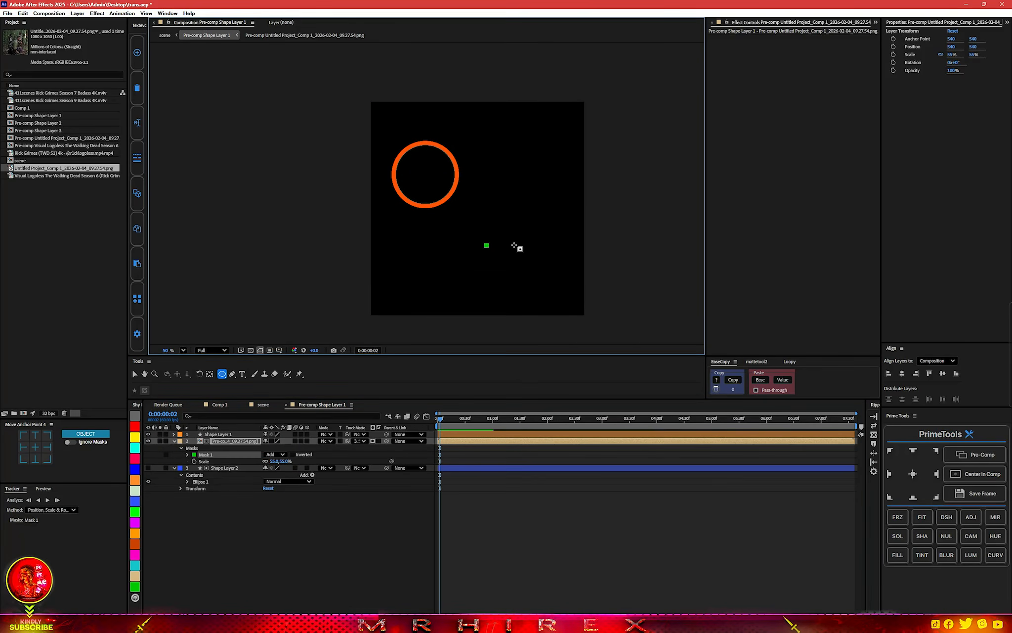
key("ctrl+z")
key("v")
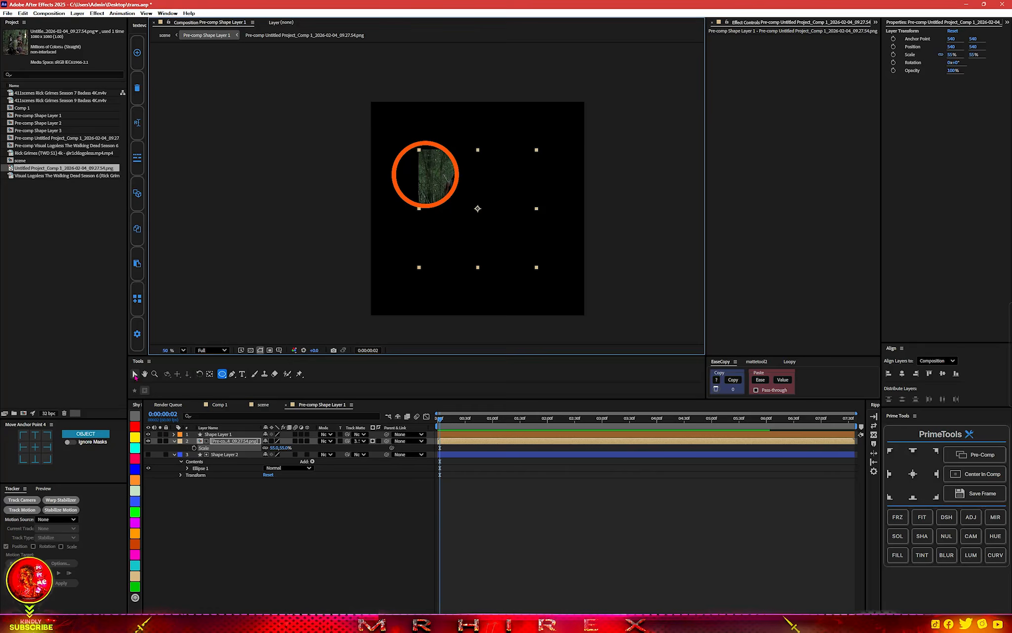
left_click_drag(513, 206, 459, 190)
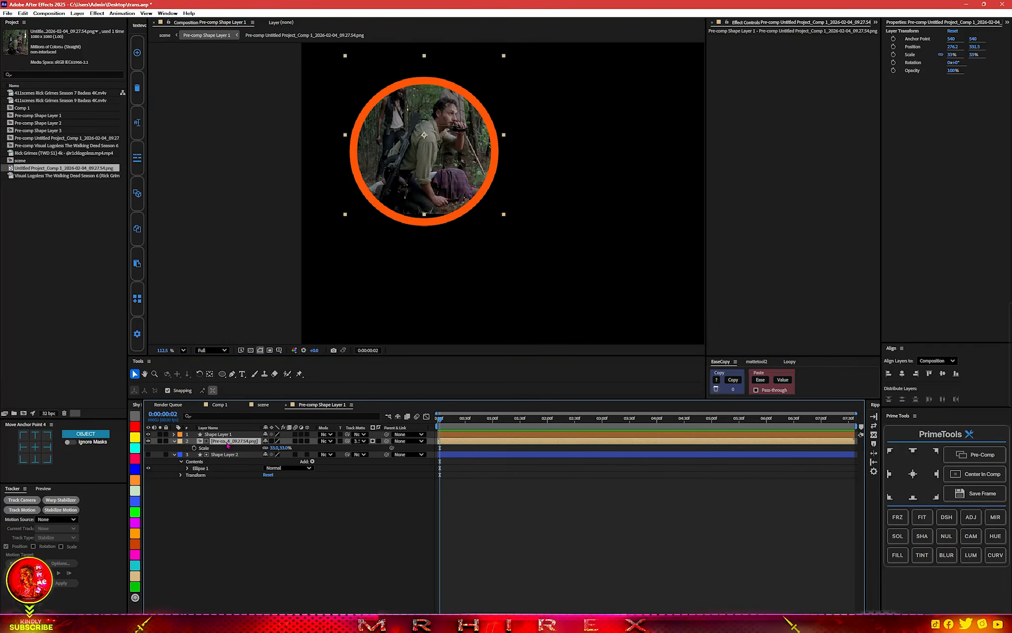
Nudge the snapshot down inside the orange ring to a vertical position of 347.3, and deselect it.
key("Down")
key("Down")
key("Down")
key("Down")
key("Down")
key("Down")
key("Down")
key("Down")
key("Down")
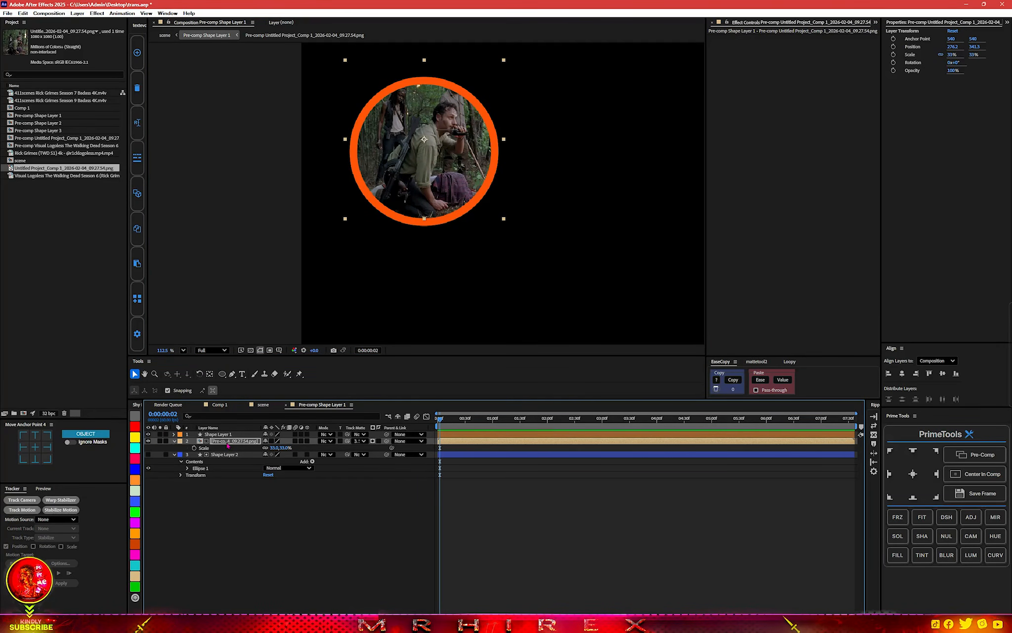
key("Down")
key("Down")
key("Down")
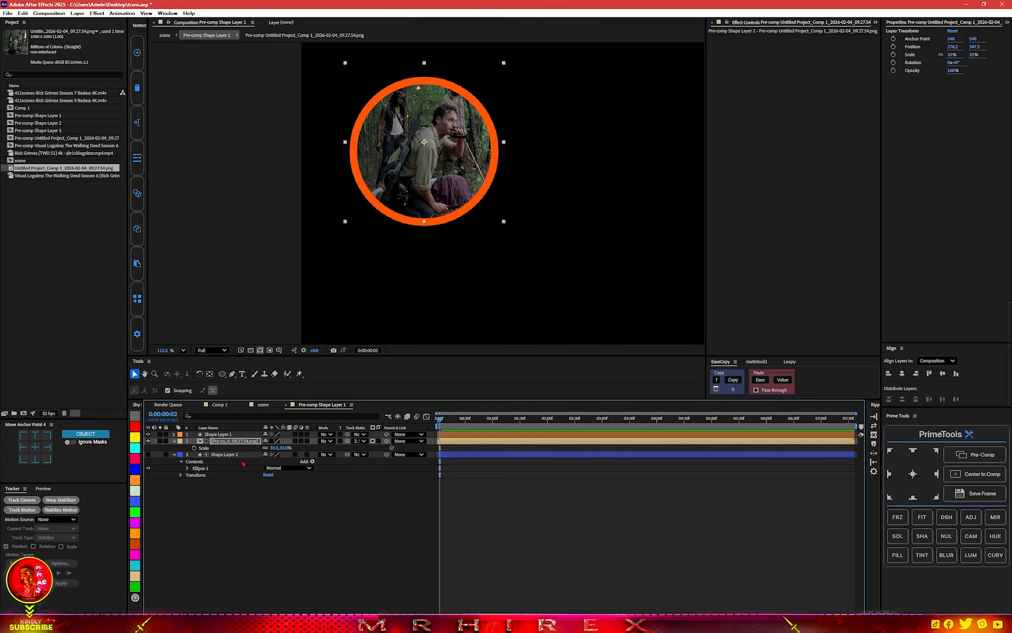
left_click(259, 527)
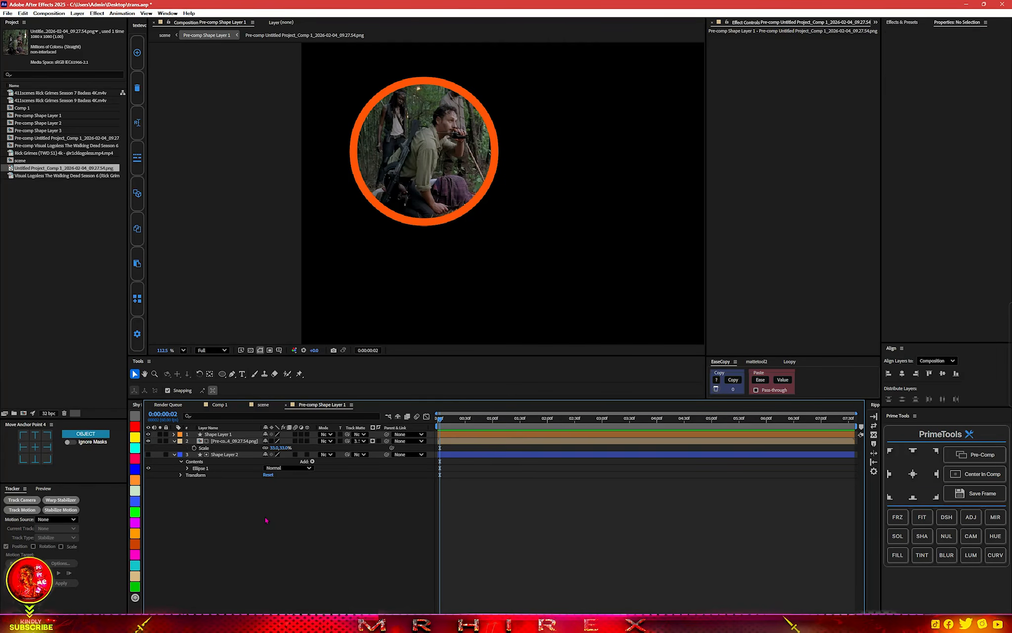
Leave the orange ring's pre-comp, open Pre-comp Shape Layer 2, and return to the scene composition.
left_click(286, 405)
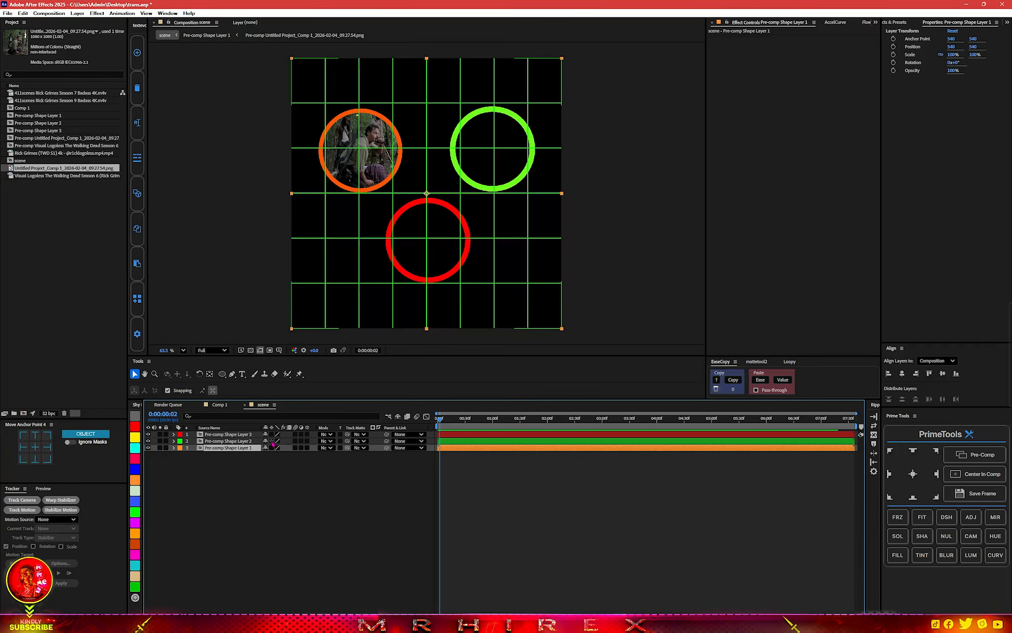
double_click(226, 441)
left_click(285, 404)
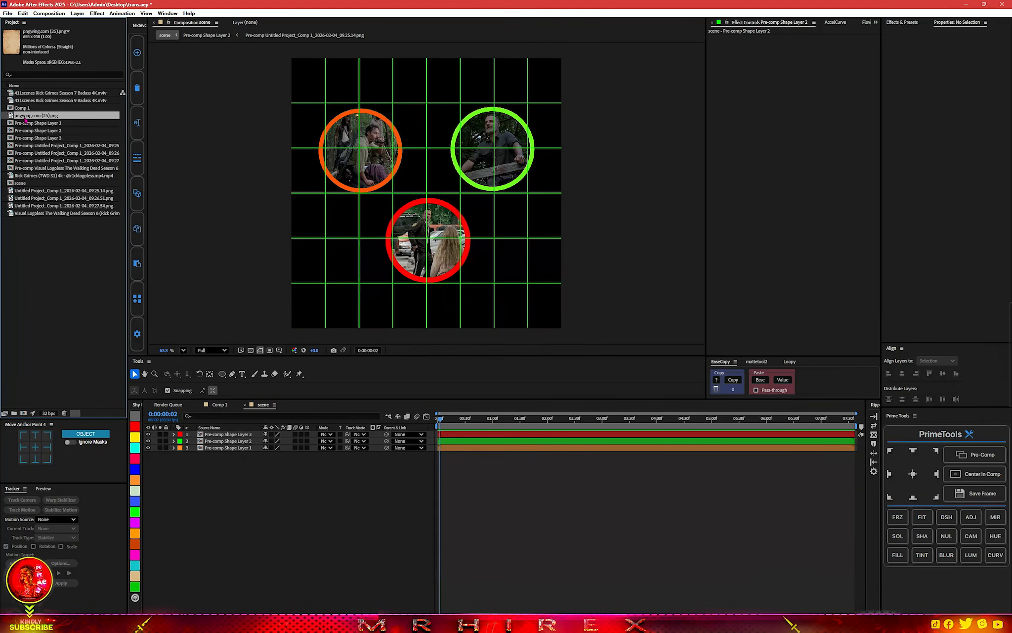
Add the paper texture pngwing.com (25).png as the bottom layer of the scene and turn off the proportional grid.
left_click_drag(25, 119, 199, 545)
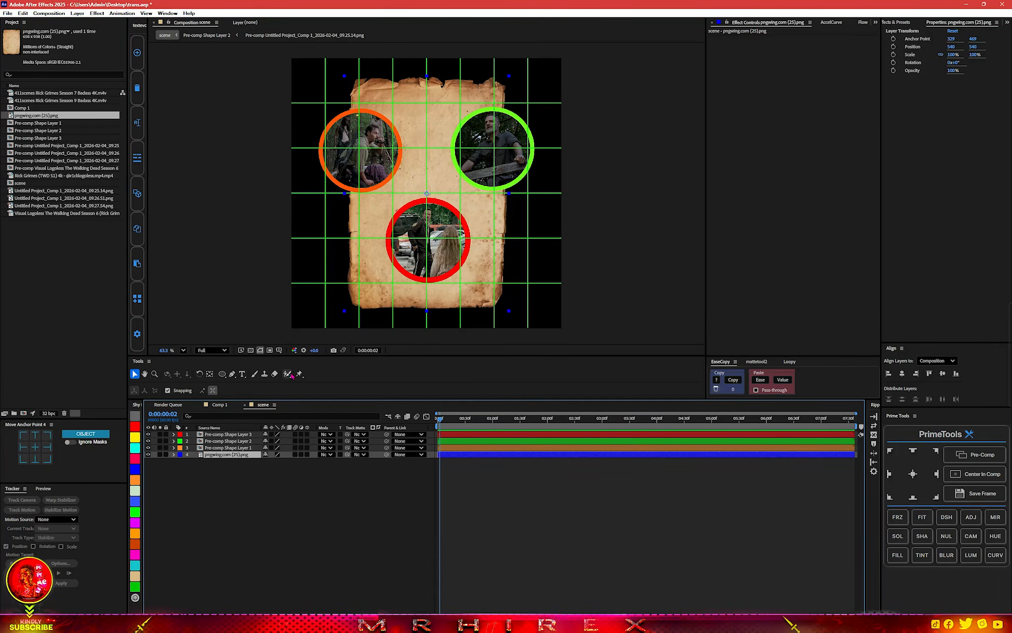
left_click(279, 349)
left_click(297, 369)
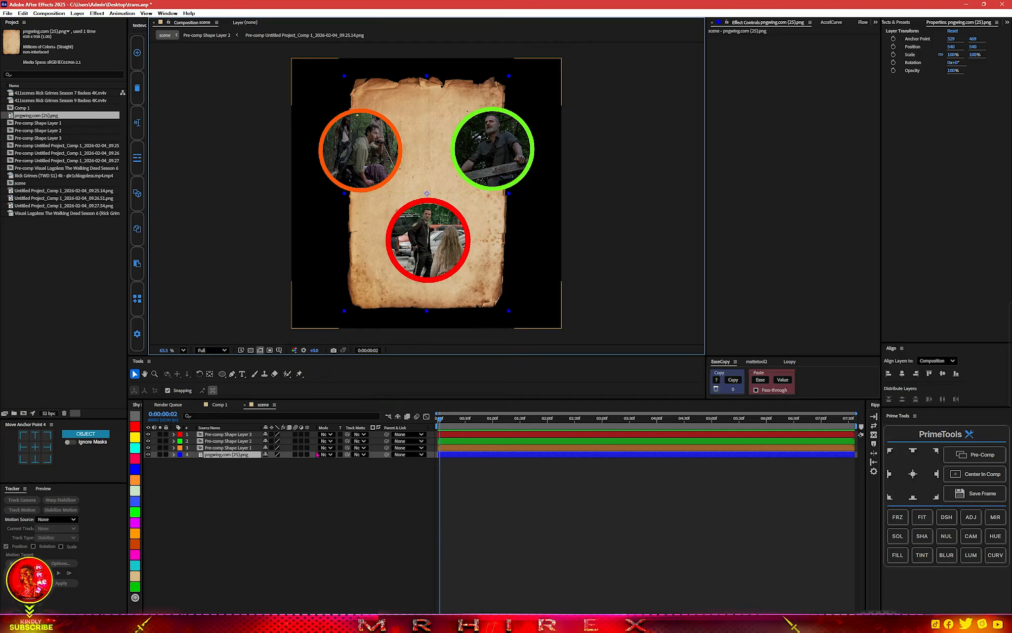
Scale the paper texture up until it fills the whole scene frame, and pre-compose it.
key("s")
left_click_drag(294, 463, 294, 461)
left_click(976, 454)
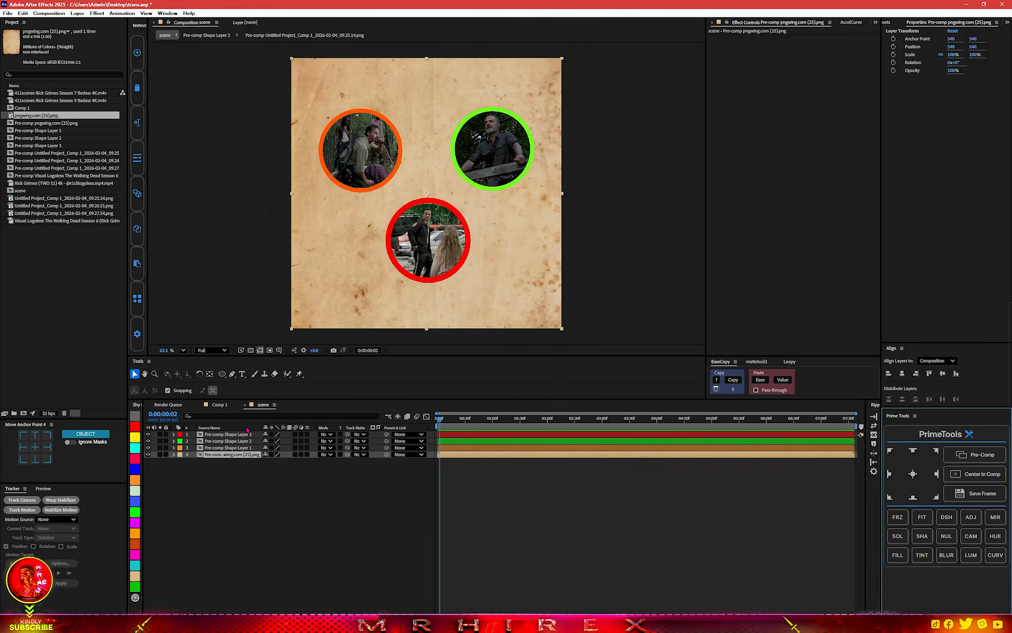
Open the paper texture's pre-comp and pre-compose the pngwing.com (25).png layer inside it.
key("ctrl+space")
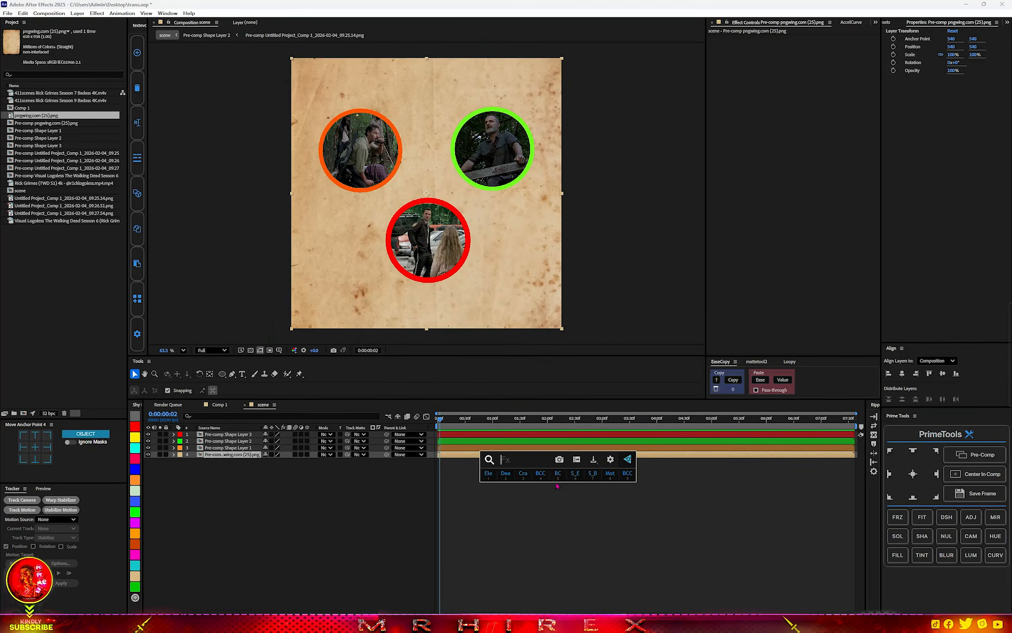
double_click(660, 455)
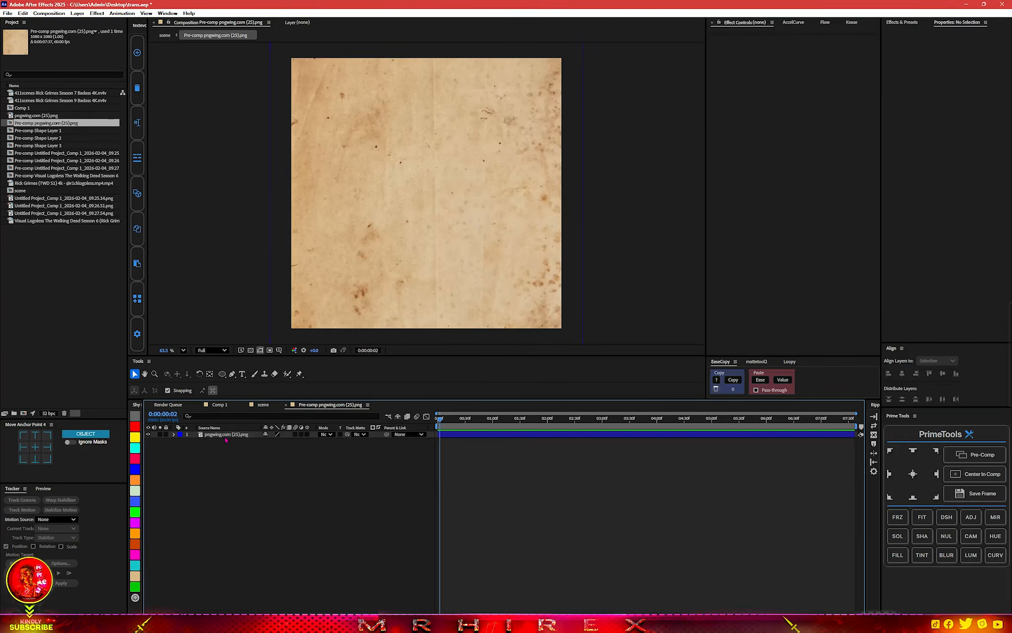
left_click(956, 453)
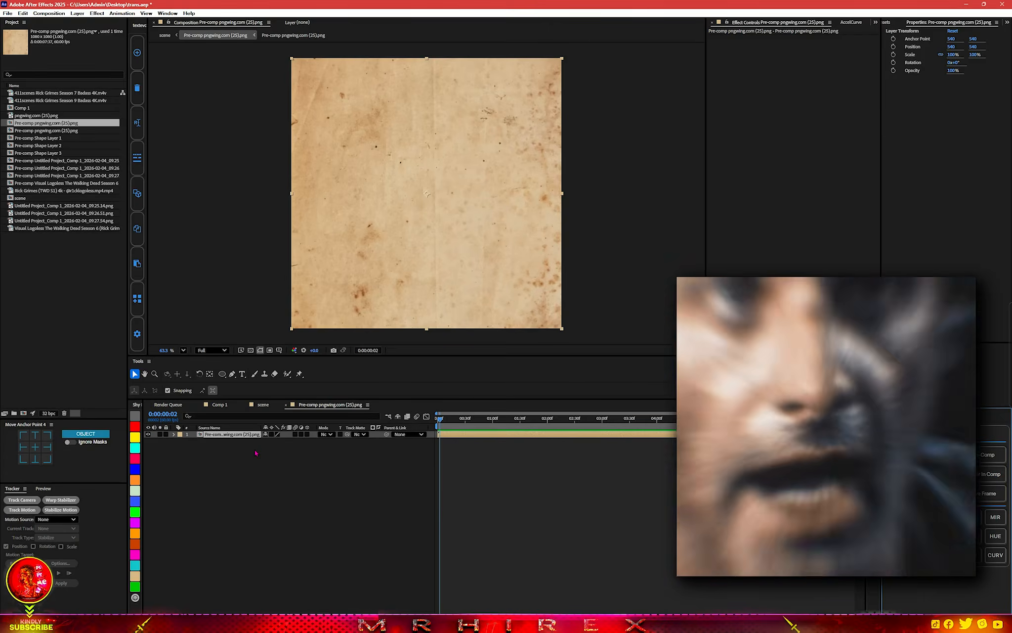
Bring the saved snapshot Untitled Project_Comp 1_2026-02-04_09.24.05.png from the snapshot gallery in above the paper texture layer.
key("ctrl+space")
left_click(255, 426)
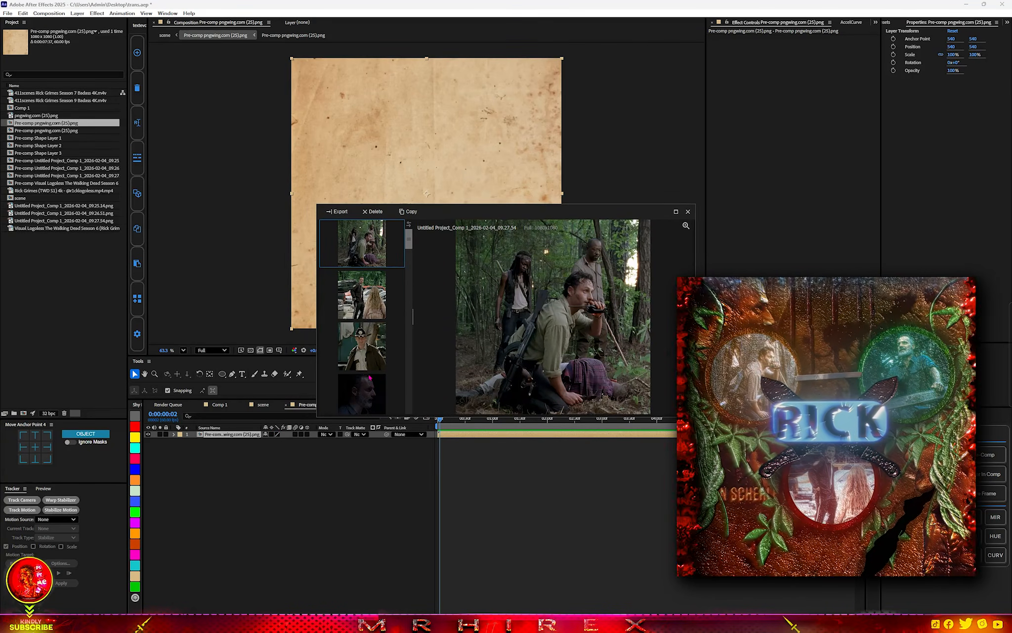
scroll(369, 377, "down", 1)
scroll(370, 377, "down", 3)
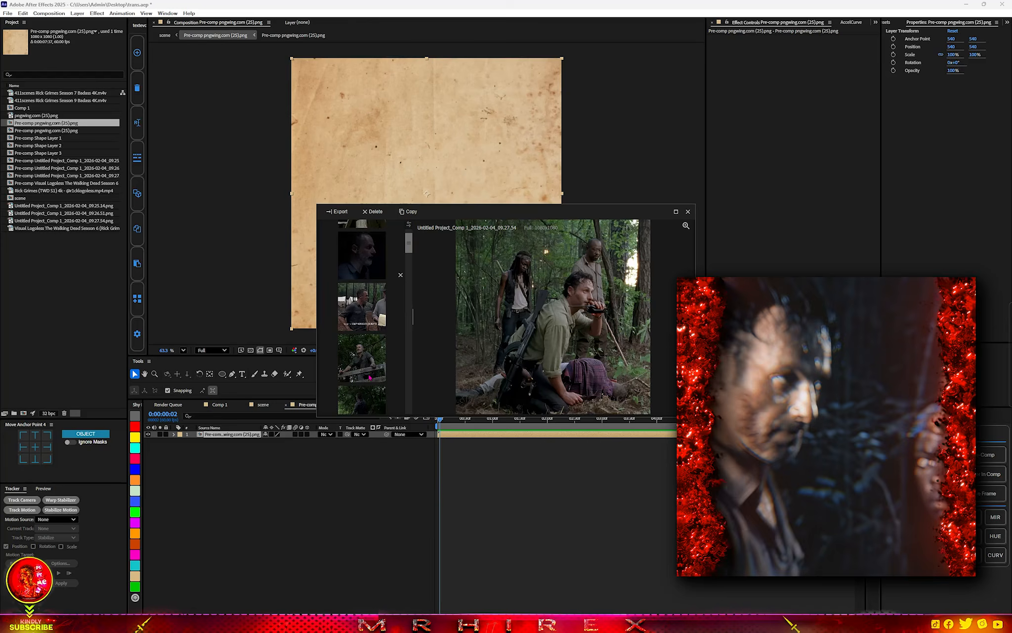
scroll(370, 377, "down", 1)
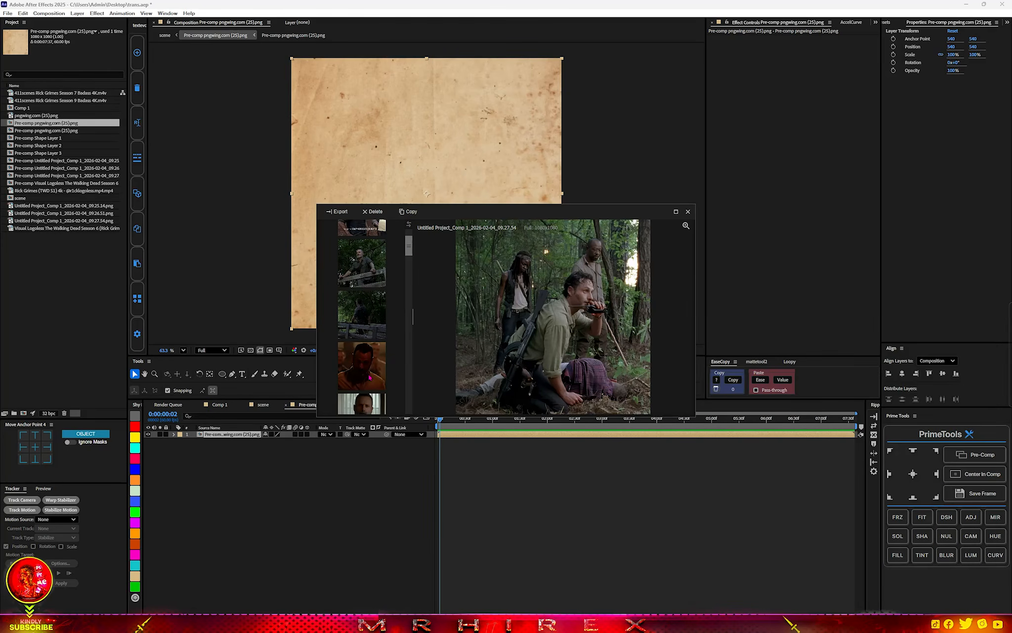
scroll(370, 377, "down", 1)
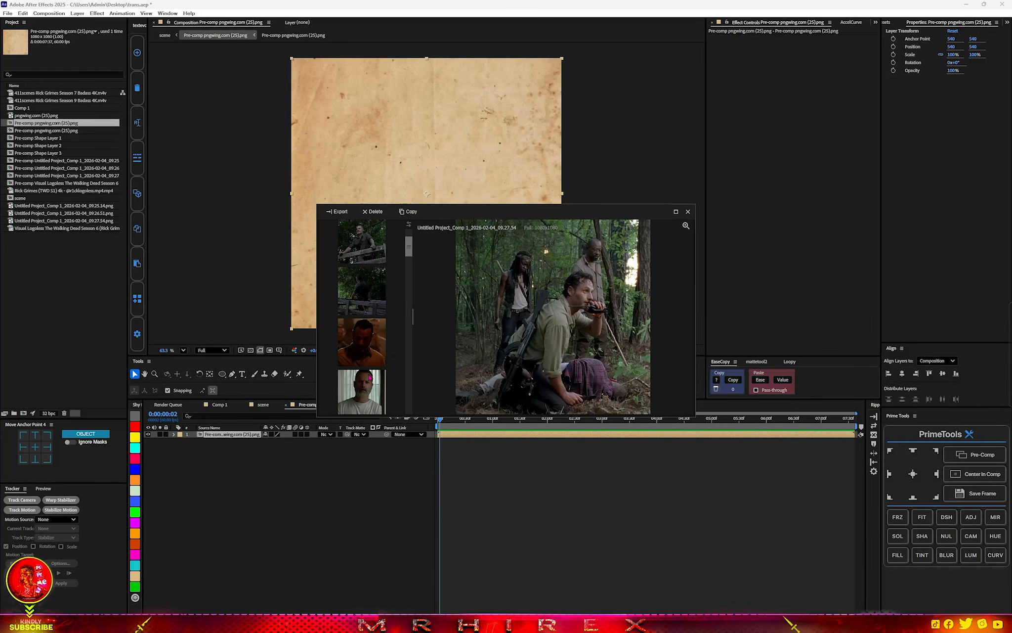
left_click_drag(372, 358, 266, 474)
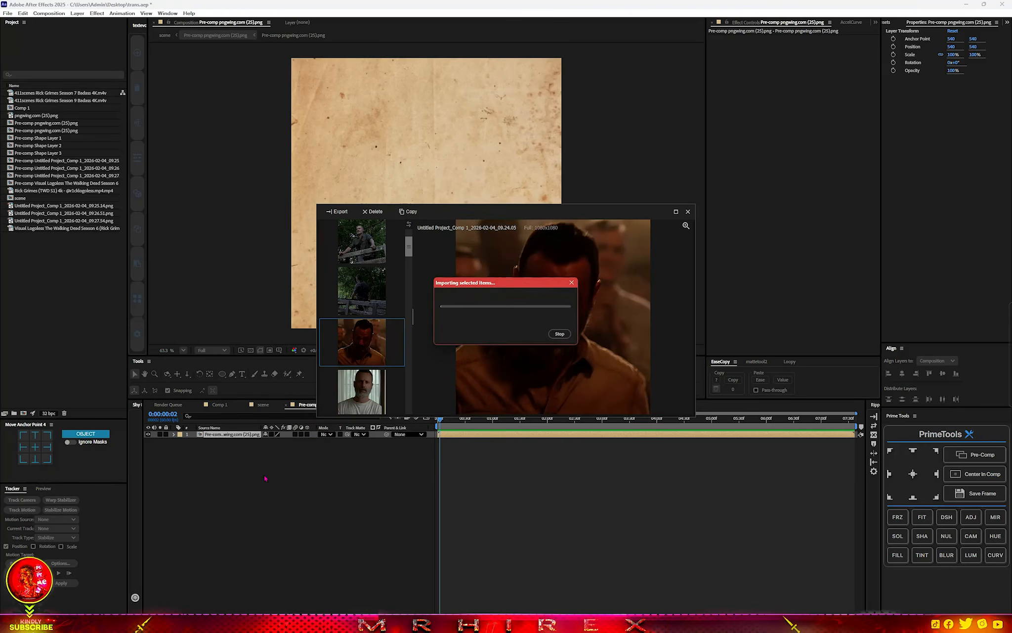
left_click(688, 212)
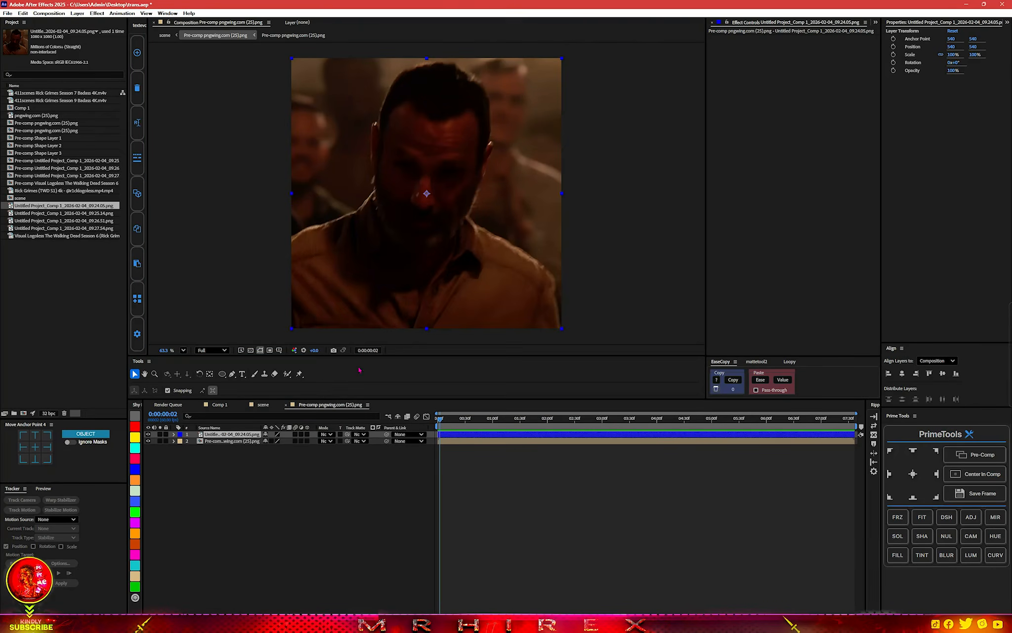
Try Multiply on the snapshot layer, and settle on the Overlay blending mode over the paper texture.
left_click(324, 435)
left_click(350, 118)
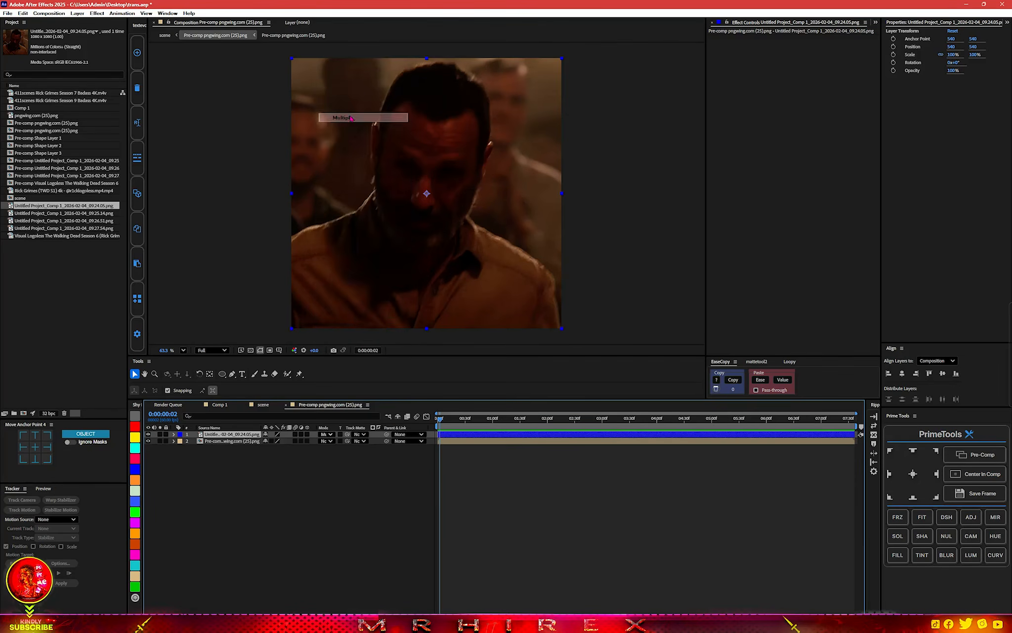
left_click(323, 434)
left_click(352, 231)
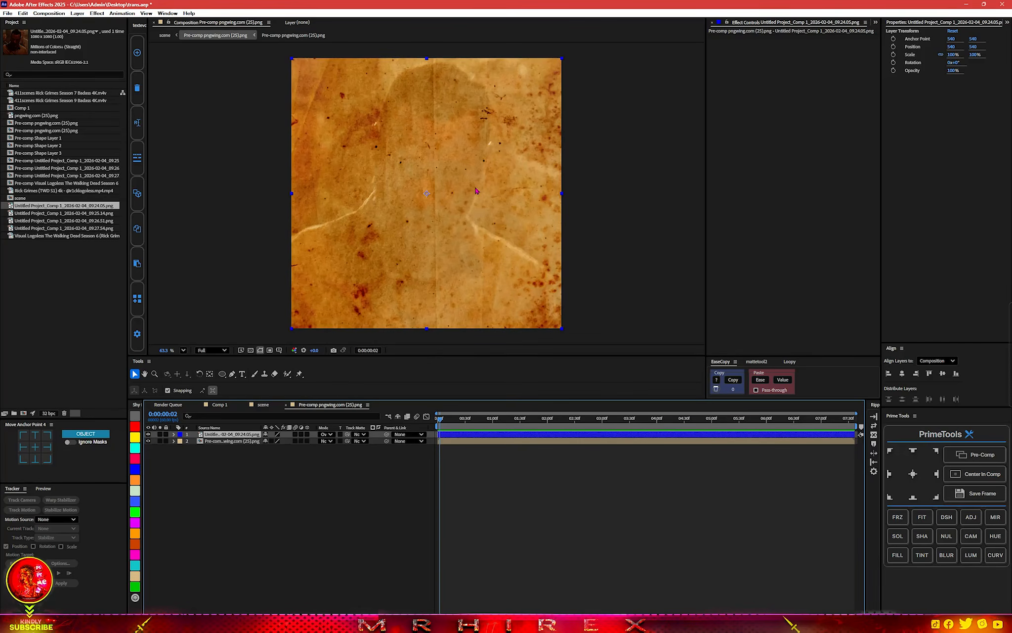
scroll(462, 193, "up", 2)
scroll(462, 193, "down", 1)
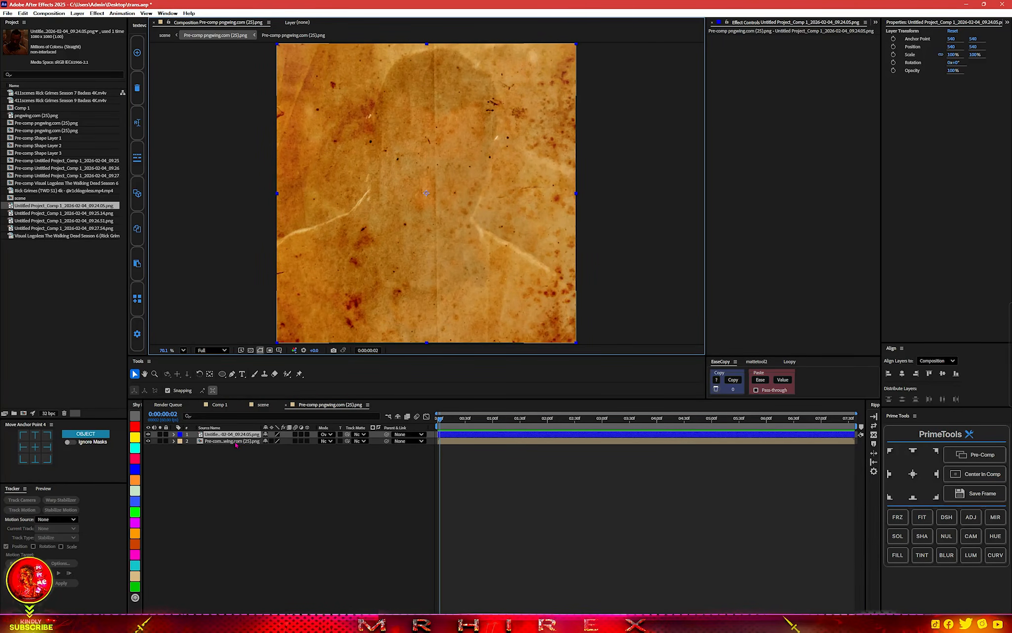
Apply Curves to the paper texture layer and shape its RGB curve into an S with lower shadows and raised highlights.
left_click(236, 445)
key("ctrl+space")
type("curves")
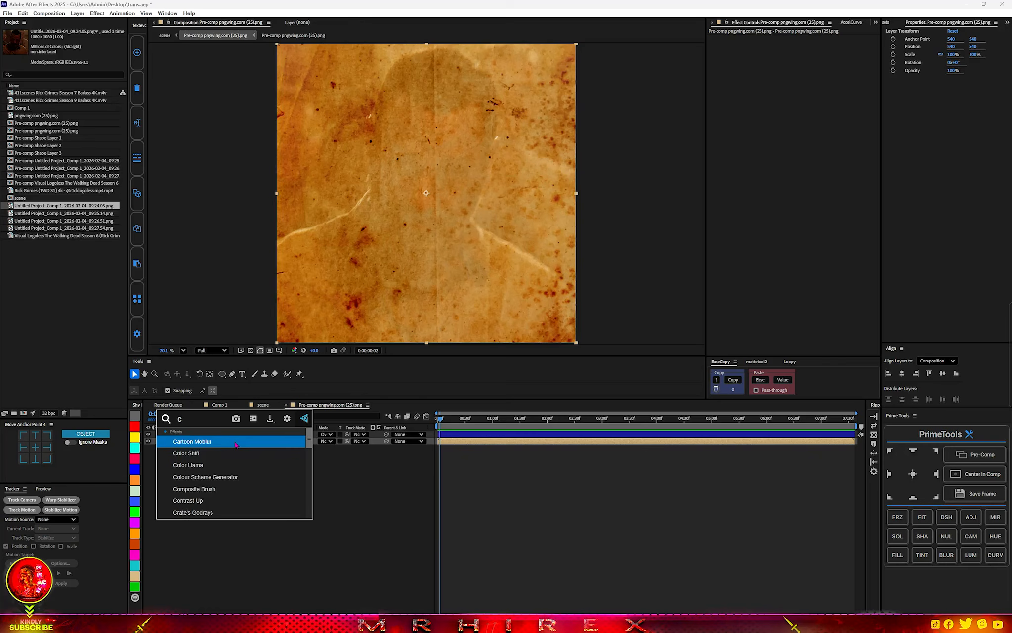
key("Return")
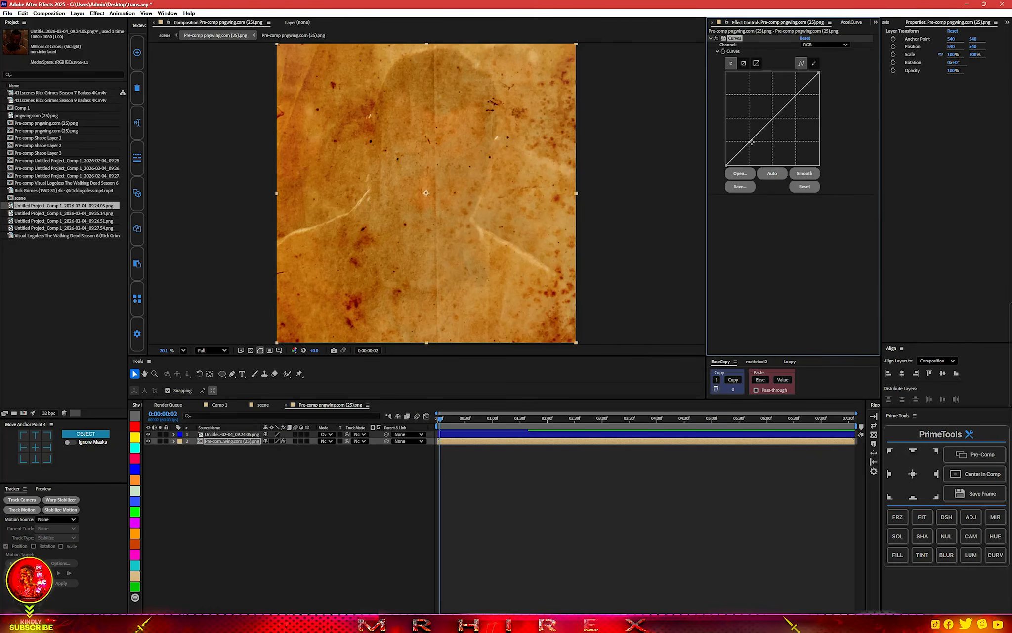
left_click_drag(750, 142, 755, 145)
left_click(803, 88)
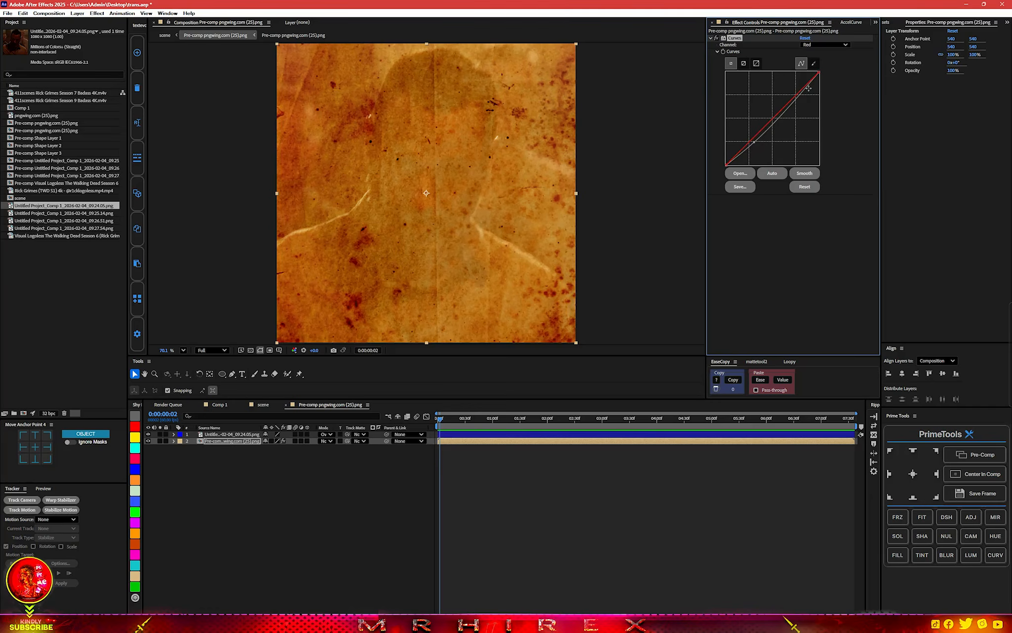
left_click(824, 45)
left_click(820, 48)
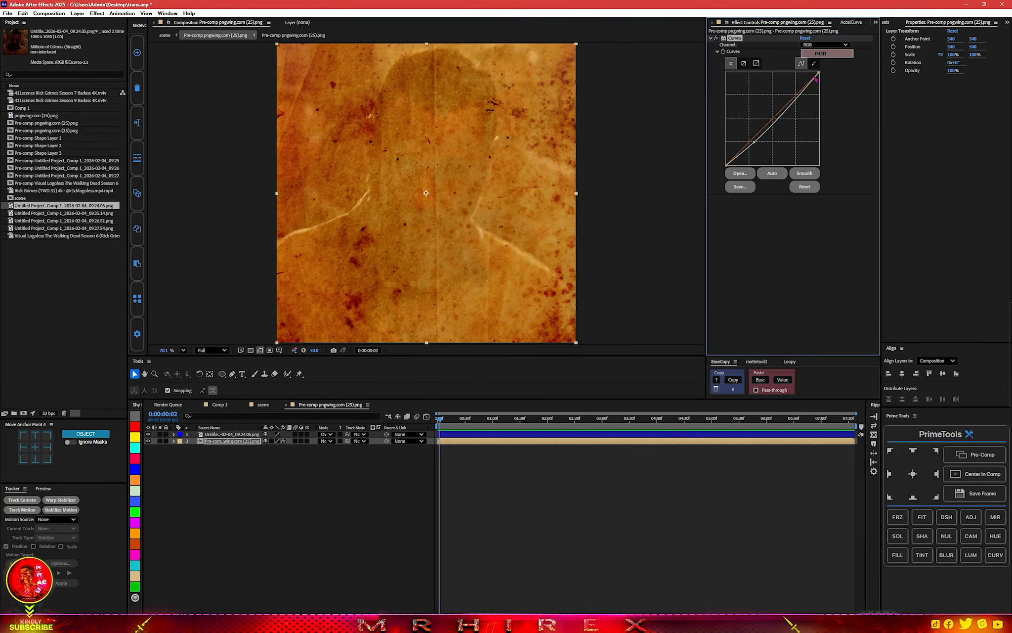
left_click_drag(798, 101, 789, 98)
mouse_move(755, 143)
left_mouse_down()
mouse_move(756, 157)
mouse_move(755, 147)
left_mouse_up()
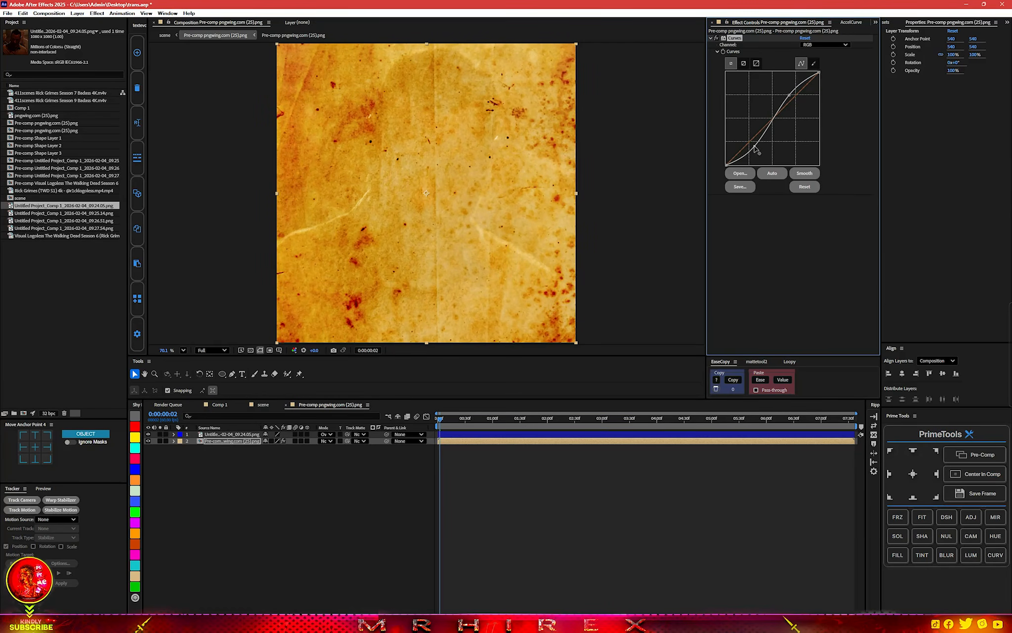
Add Hue/Saturation to the paper texture layer and lower its master saturation to about -43.
key("ctrl+space")
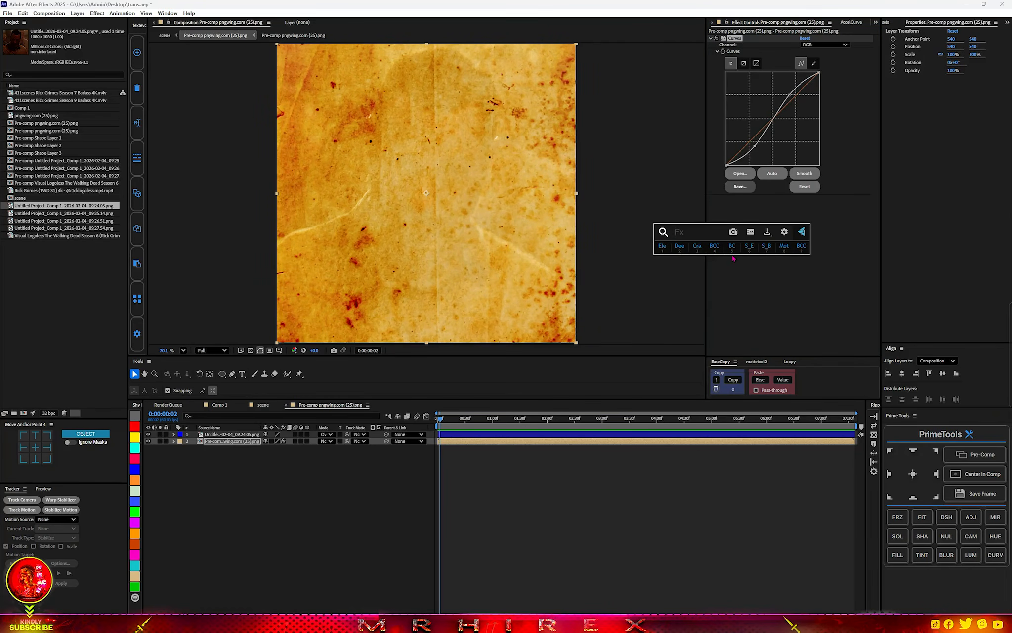
type("hue")
left_click(708, 290)
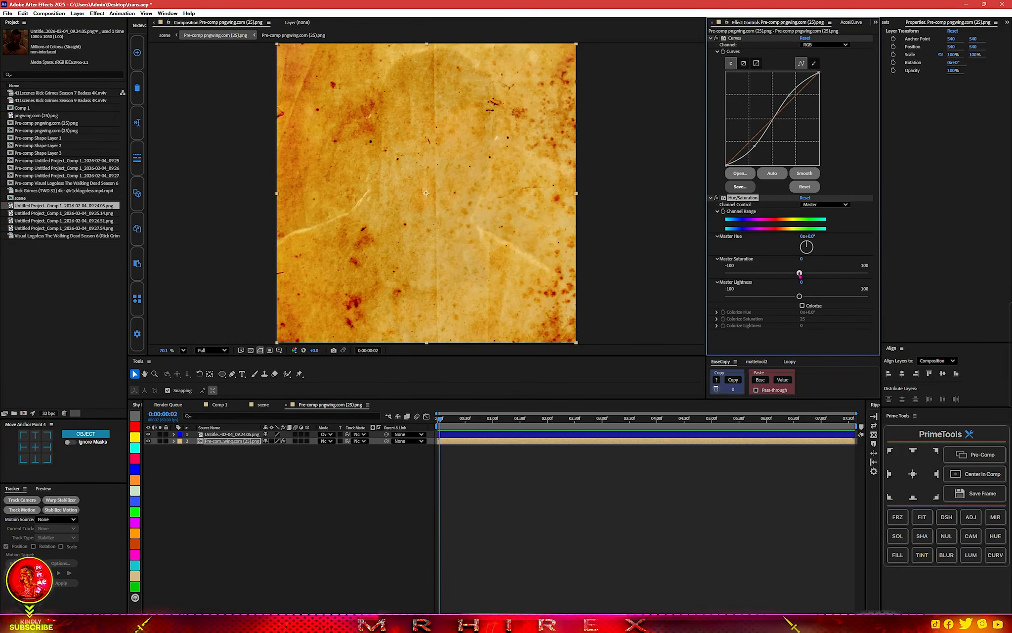
left_click_drag(794, 275, 769, 275)
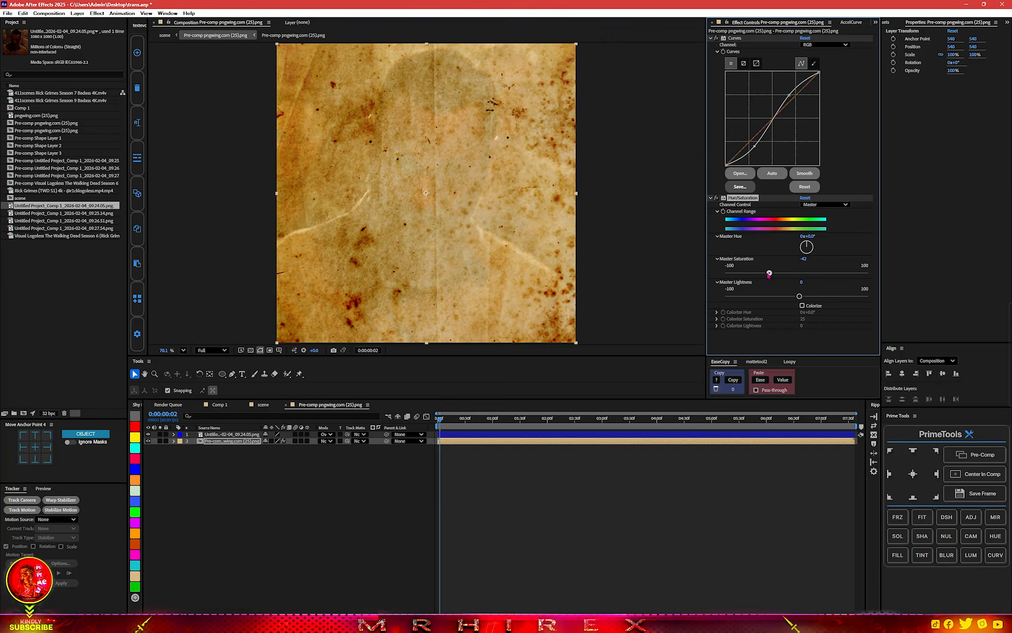
Add the uni.VHS effect to the paper texture layer, and return to the scene composition.
key("ctrl+space")
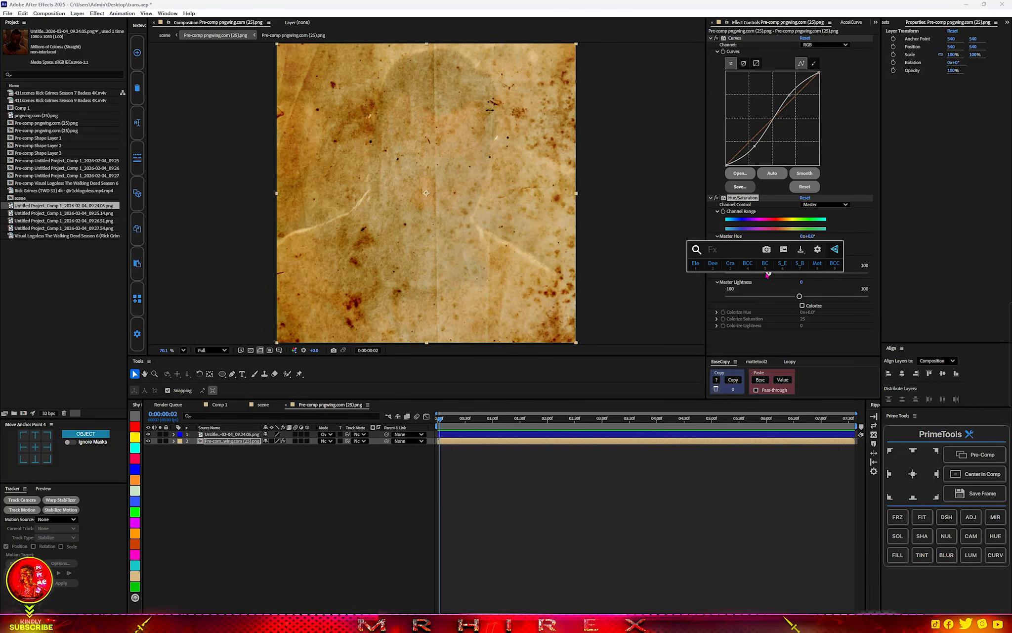
type("vhs")
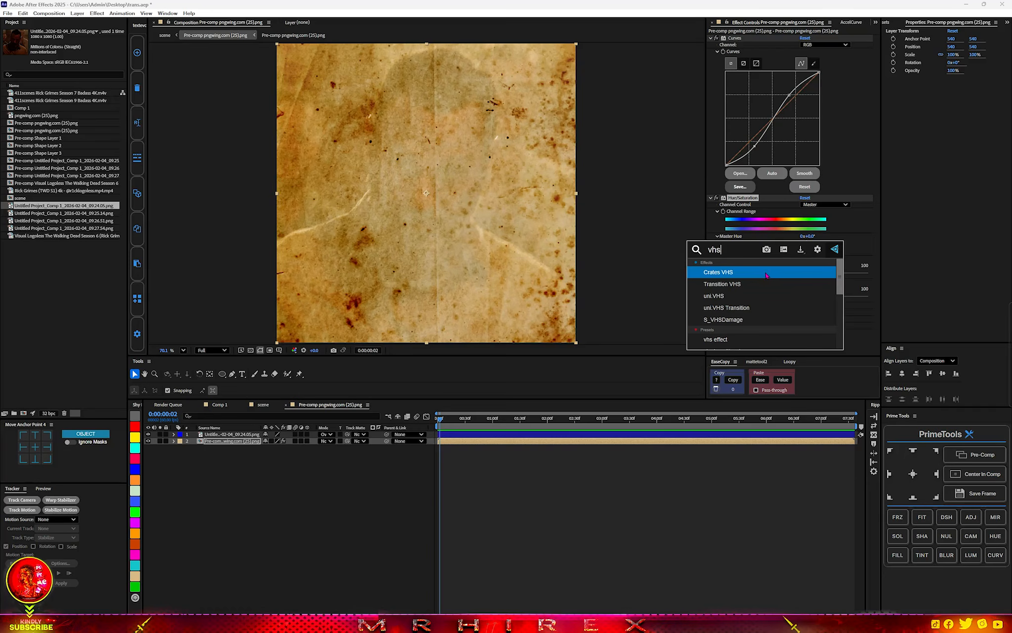
left_click(741, 296)
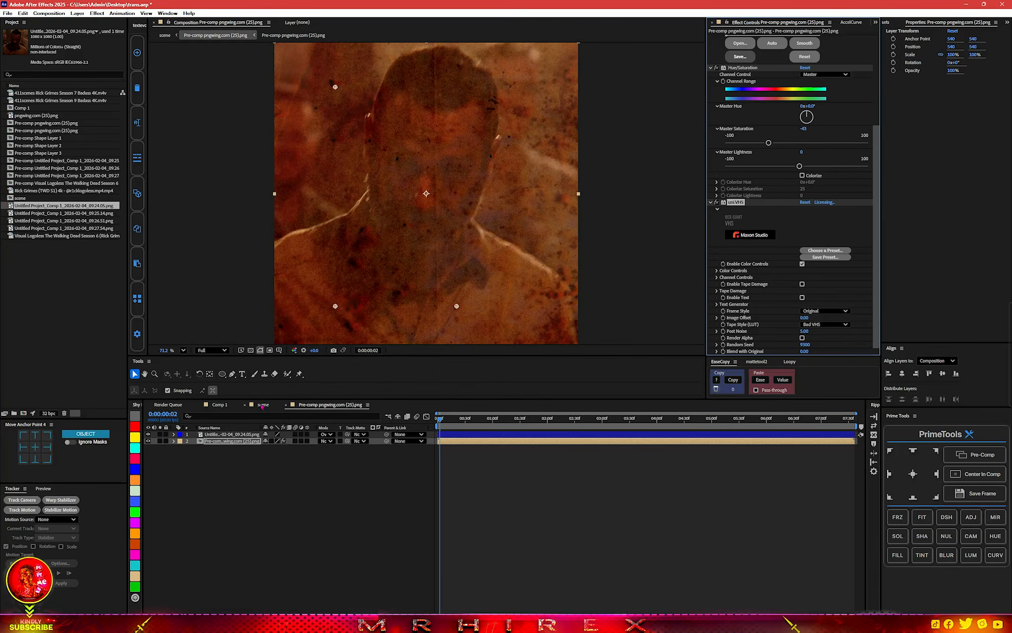
key("ctrl+w")
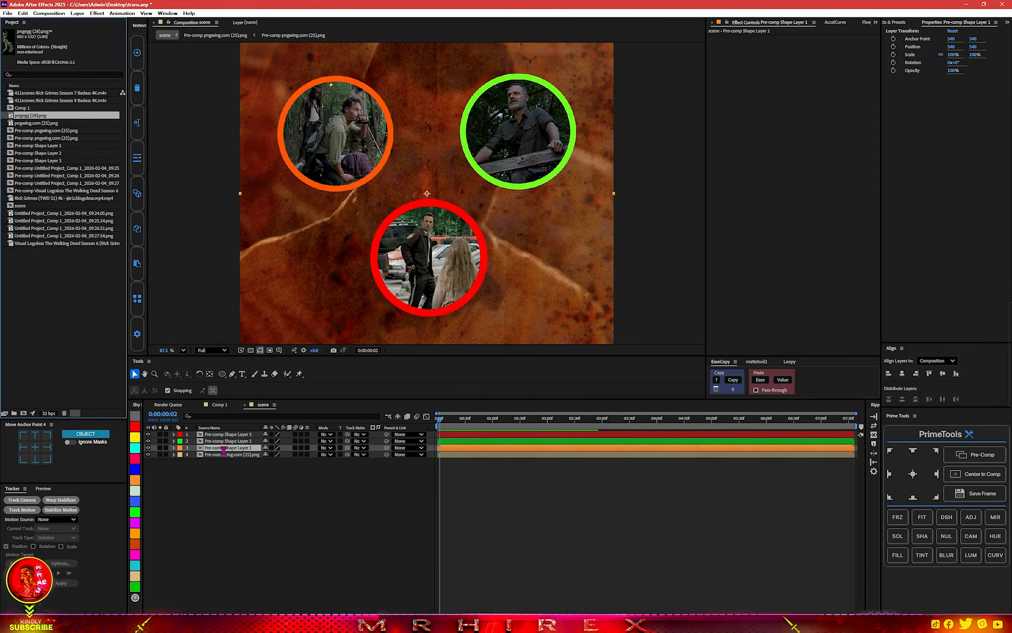
Place the vine image pngegg (28).png directly above the paper texture, scale it down and move it towards the scene's left edge.
left_click_drag(30, 115, 224, 450)
scroll(549, 173, "down", 4)
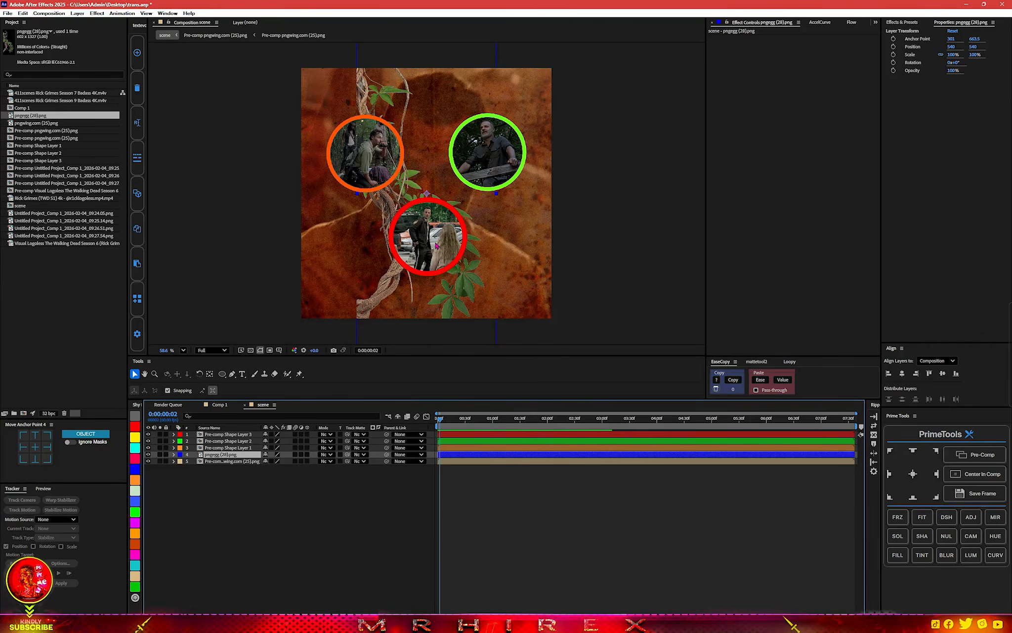
key("s")
left_click_drag(276, 461, 270, 461)
left_click_drag(390, 289, 323, 285)
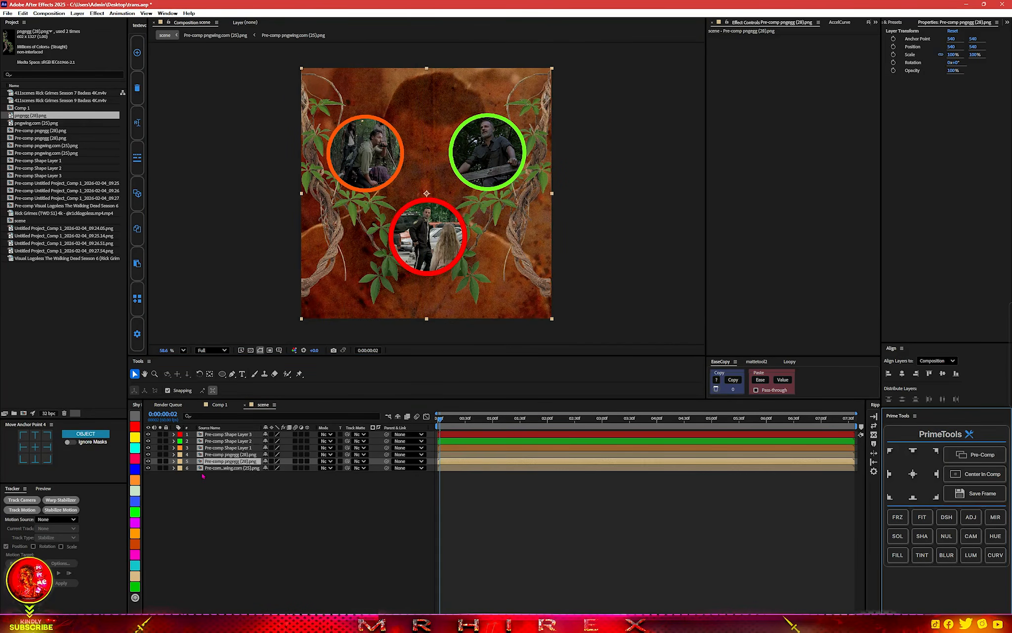
Add the snapshot Untitled Project_Comp 1_2026-02-04_09.25.36.png to the scene as the top layer.
left_click(50, 344)
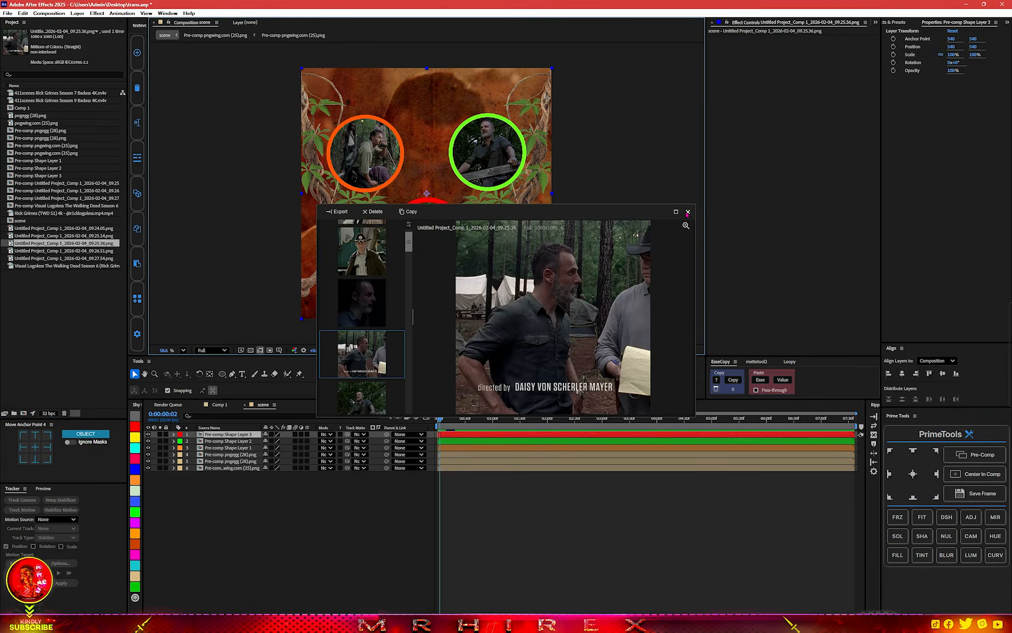
left_click(685, 214)
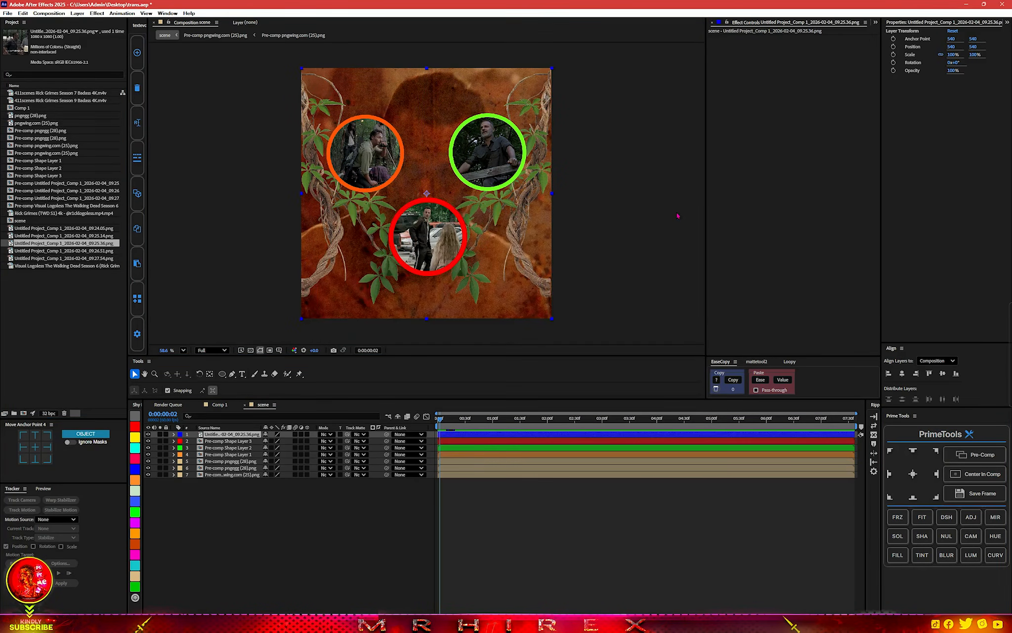
Start a Pen mask on the new snapshot, tracing the man from his wrist up the front of his shirt to the chin.
scroll(426, 192, "up", 4)
scroll(426, 193, "down", 1)
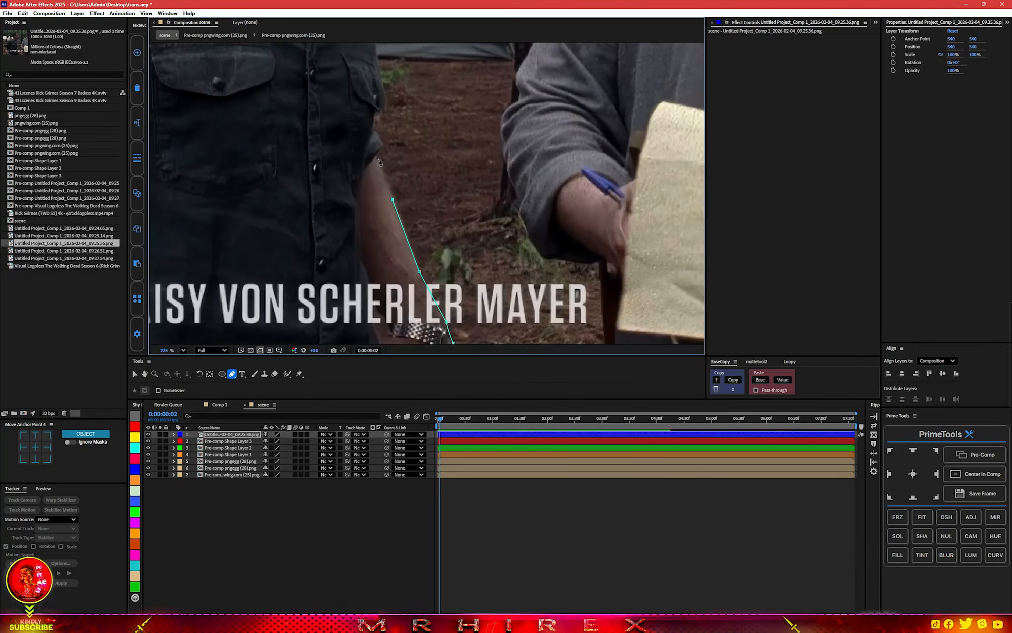
left_click(379, 159)
left_click(376, 123)
left_click(340, 85)
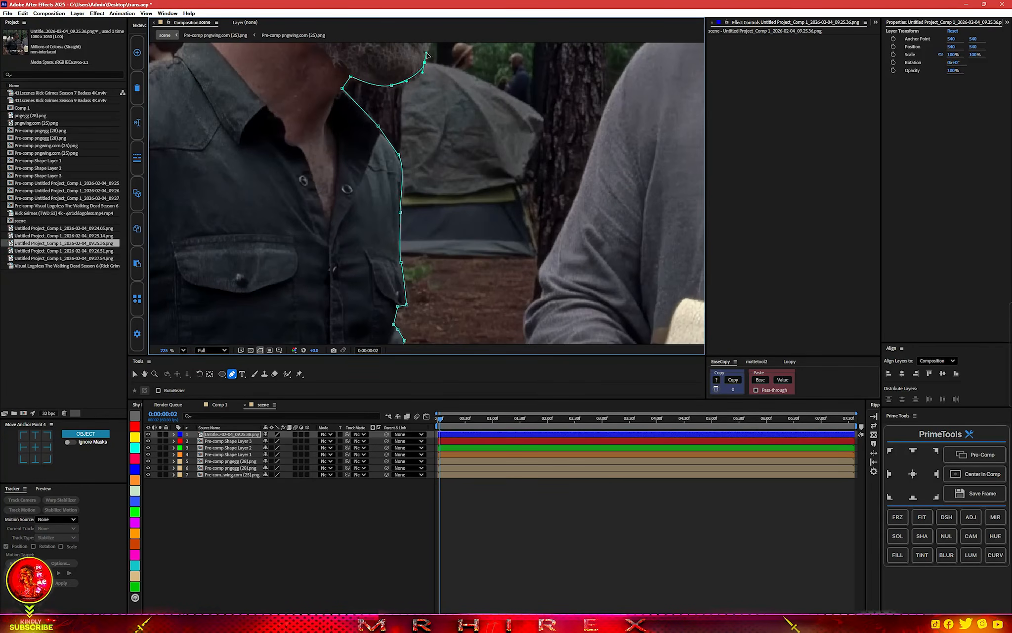
Continue the mask path along the man's face profile, over his hair and down the back of his neck to the collar.
left_click_drag(422, 60, 413, 234)
left_click(405, 184)
left_click(429, 165)
left_click(427, 92)
left_click(423, 72)
left_click_drag(423, 75, 424, 294)
left_click(316, 183)
left_click(223, 240)
left_click(216, 276)
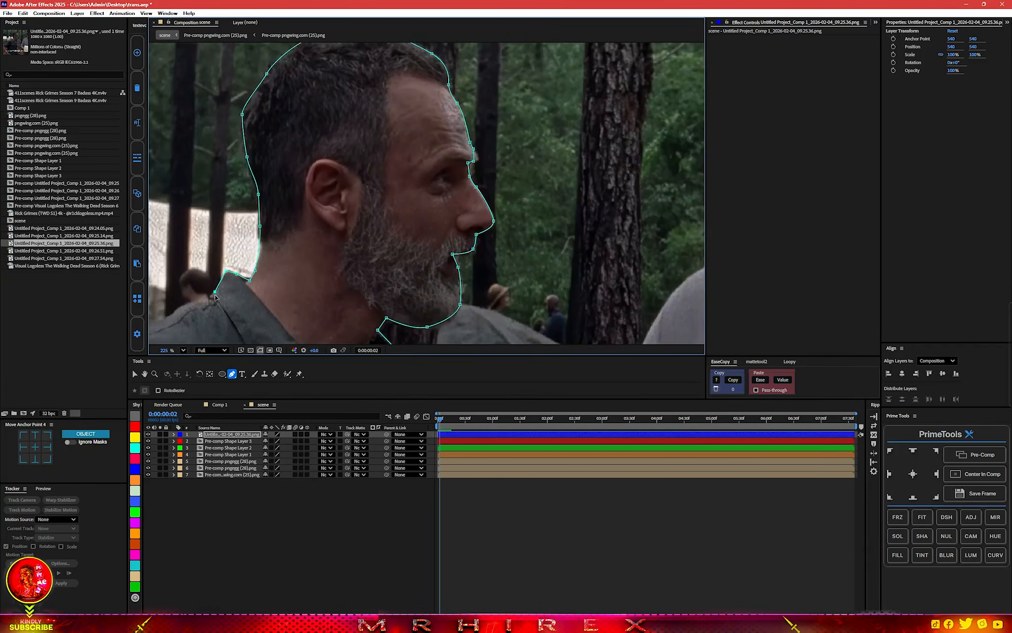
Continue the mask path over the man's back shoulder and down his bent arm to below the image's bottom edge.
left_click(373, 161)
left_click(279, 251)
left_click(368, 79)
left_click(349, 106)
left_click(340, 156)
left_click_drag(371, 228, 385, 245)
left_click_drag(439, 302, 372, 148)
left_click(391, 183)
left_click(443, 245)
left_click_drag(475, 283, 514, 288)
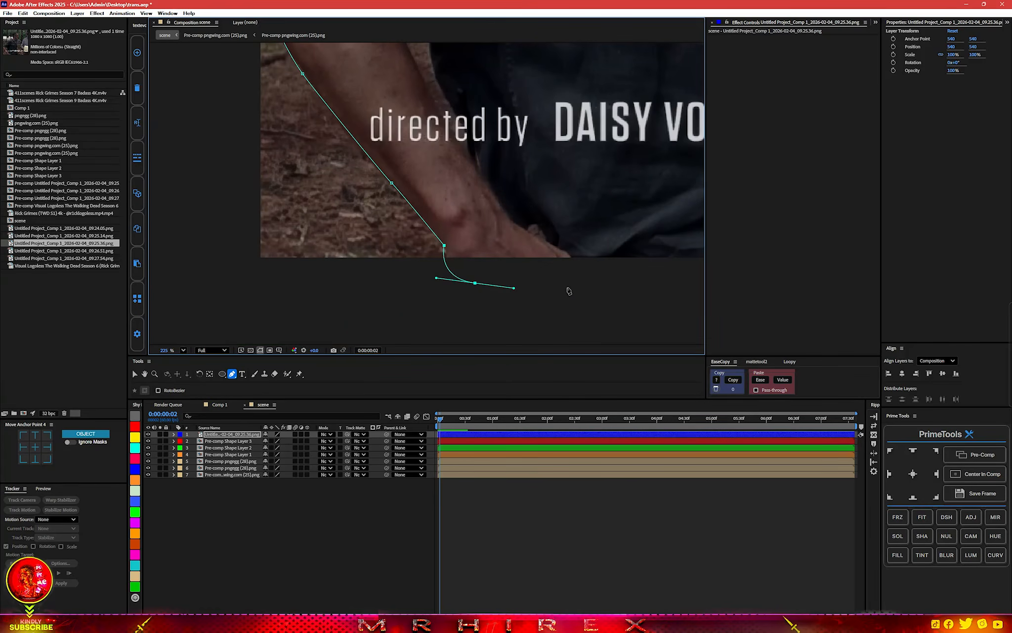
Run the mask path below the image's bottom edge, close it at the starting point by the wrist, and deselect the layer.
scroll(564, 275, "down", 2)
left_click_drag(474, 237, 348, 264)
left_click(512, 281)
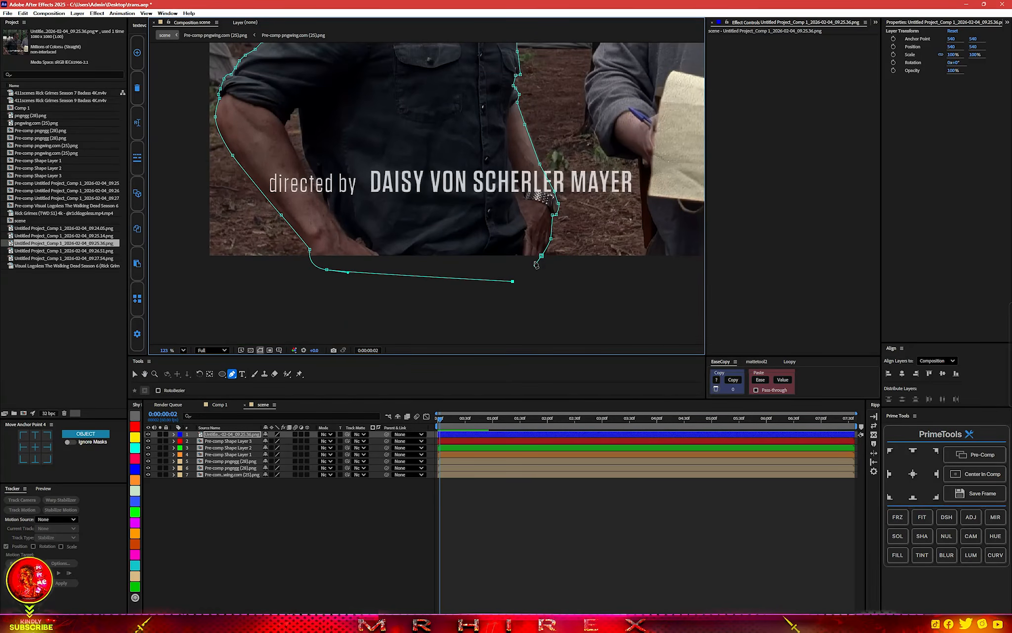
left_click(542, 256)
scroll(526, 242, "down", 4)
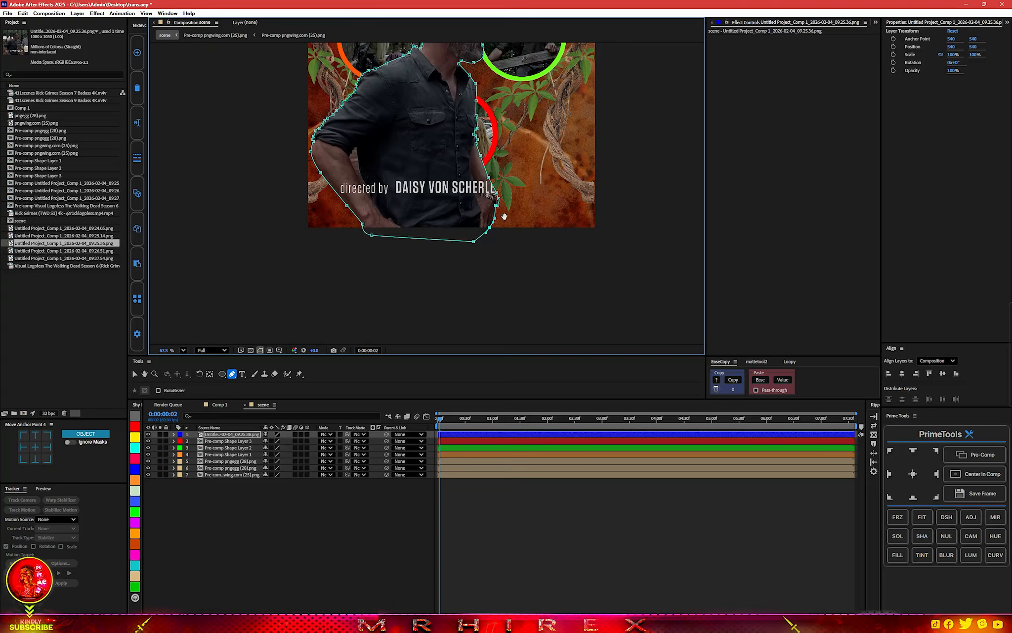
left_click_drag(458, 234, 459, 253)
left_click(343, 554)
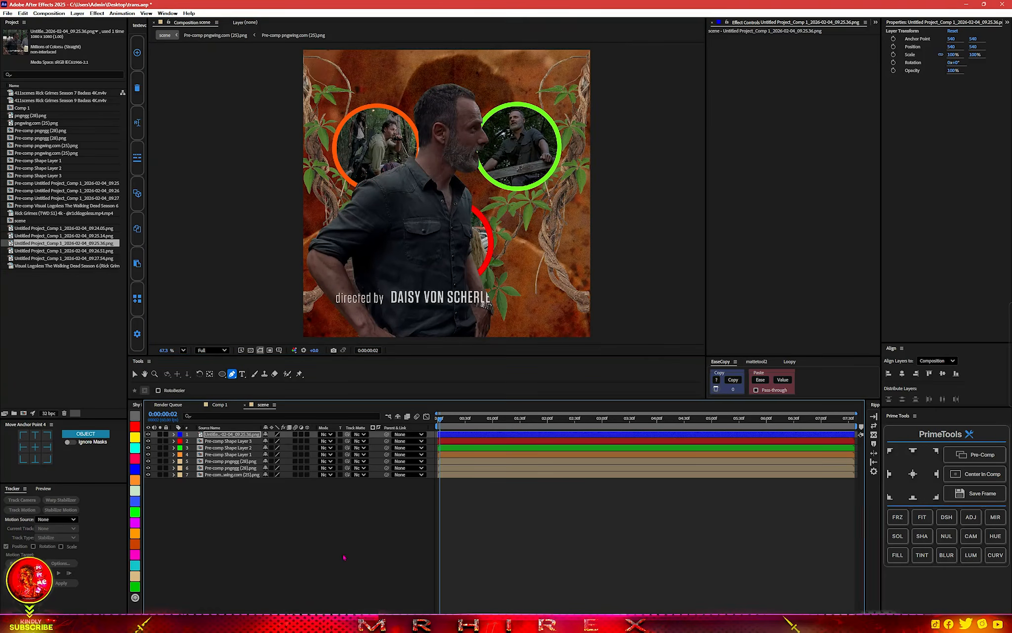
Pre-compose the masked cut-out of the man and move it below the vine layers, just above the paper texture.
left_click(232, 434)
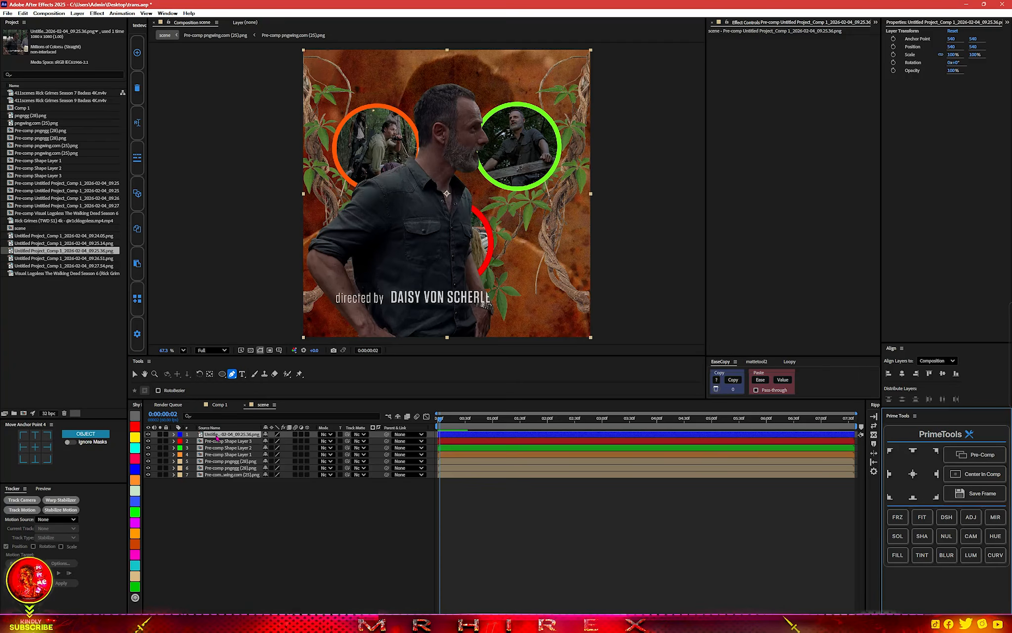
left_click_drag(211, 435, 214, 469)
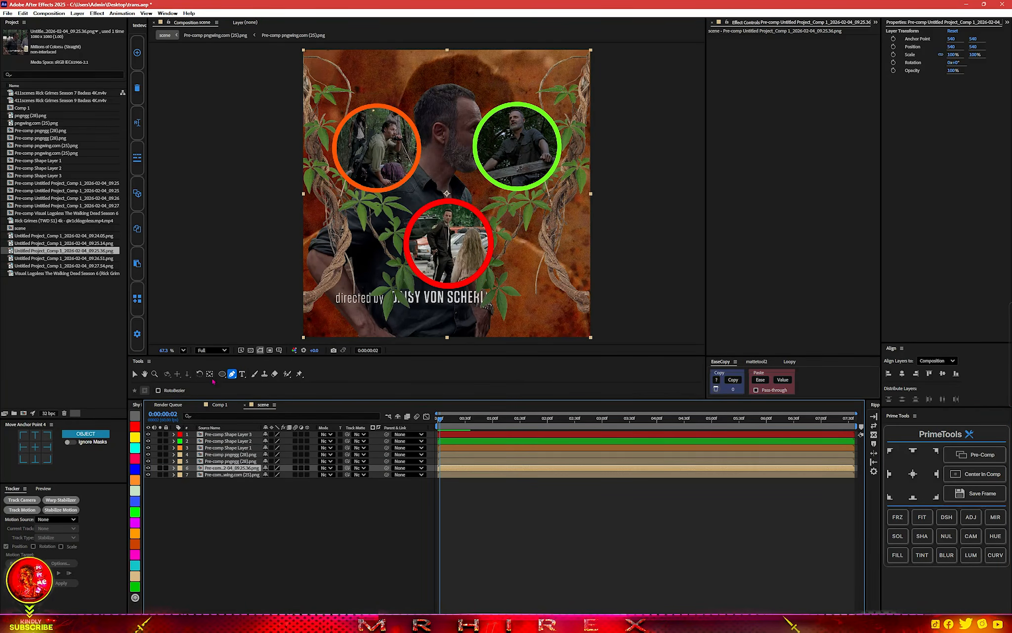
Move the man cut-out up and left, to about position 264, 432, so his head sits behind the orange ring.
left_click(135, 374)
left_click_drag(454, 188, 371, 140)
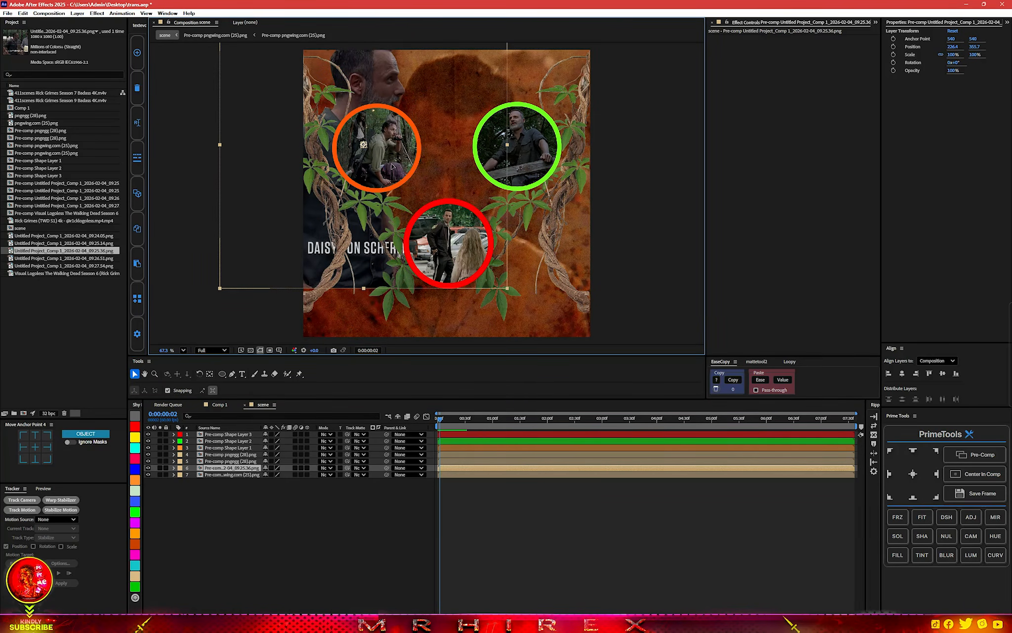
scroll(386, 156, "down", 1)
left_click_drag(413, 226, 422, 239)
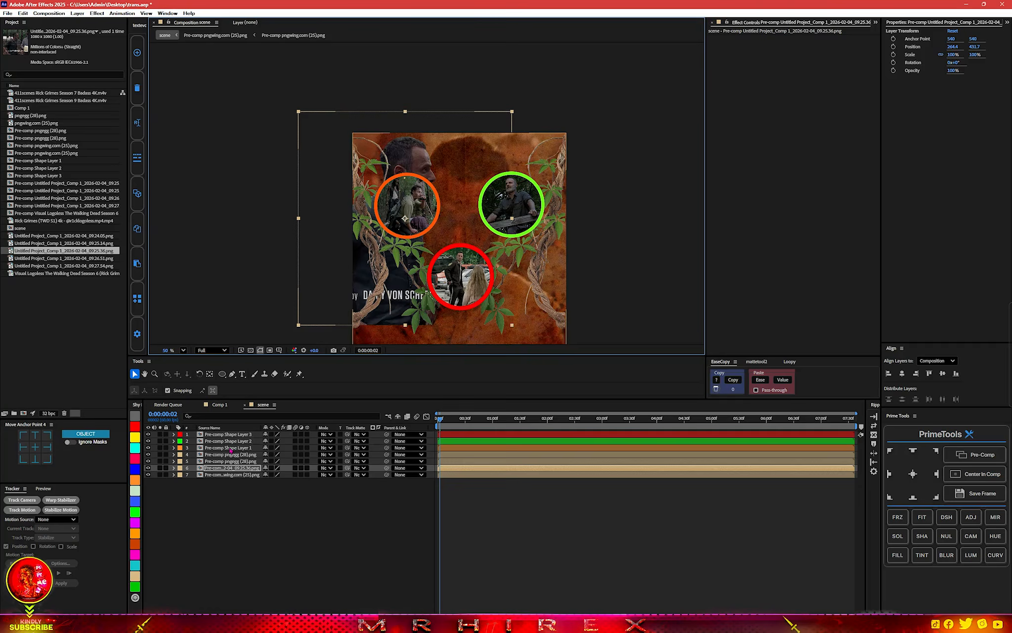
Add an inverted rectangular mask over the cut-out's lower edge and feather it 110 pixels to fade it out.
left_click(222, 374)
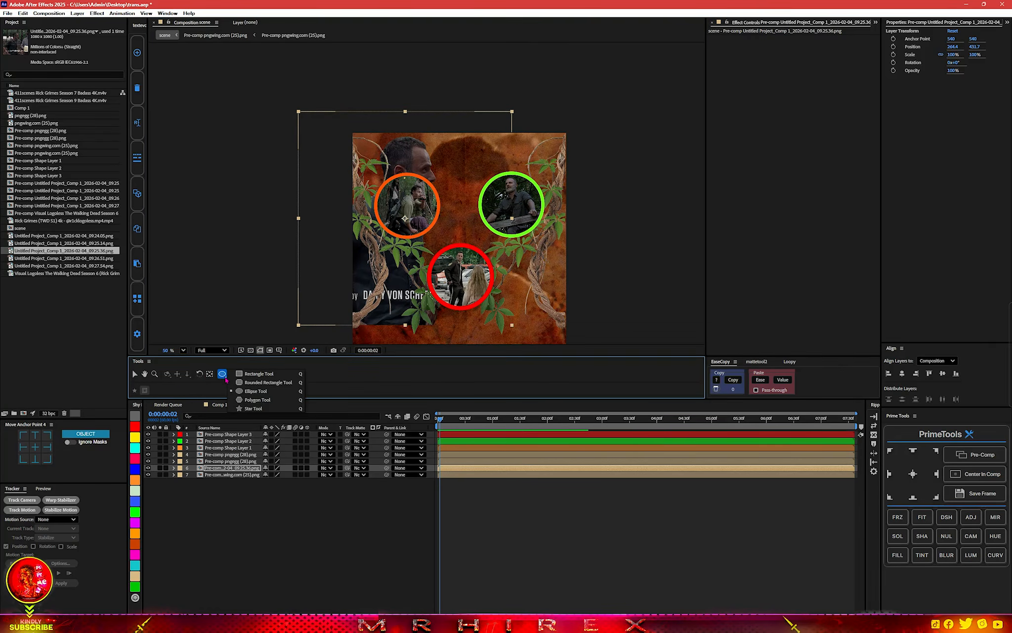
left_click(259, 374)
left_click_drag(274, 298, 460, 350)
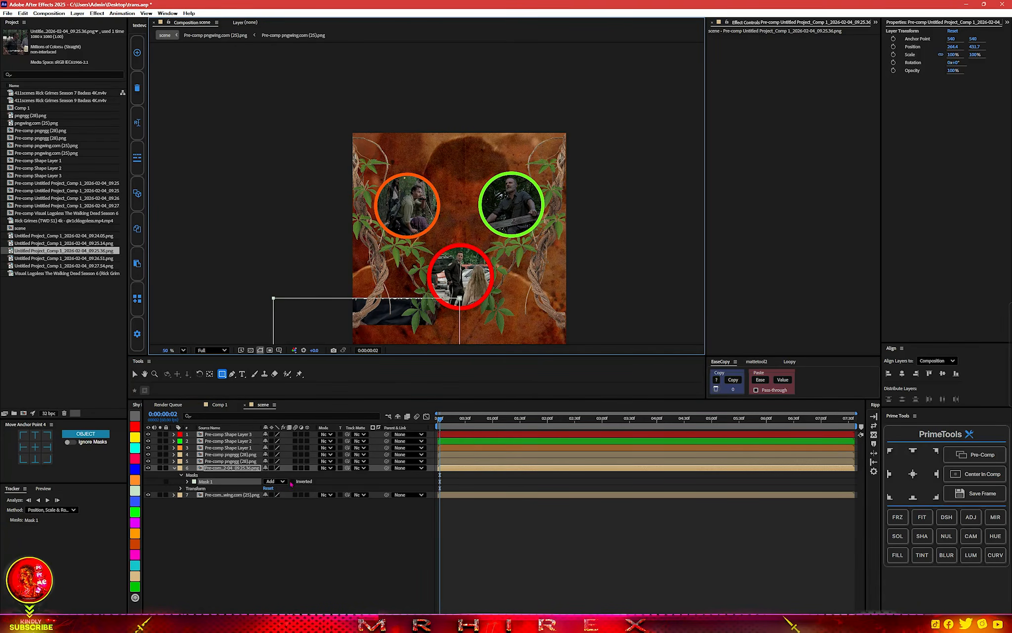
left_click(292, 481)
left_click(188, 481)
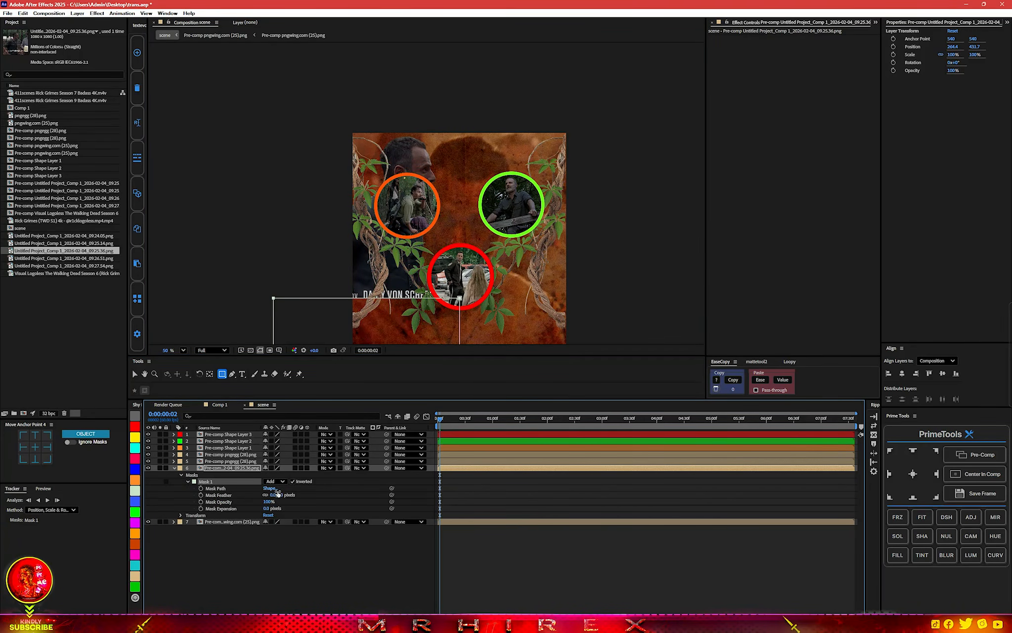
left_click_drag(285, 495, 325, 495)
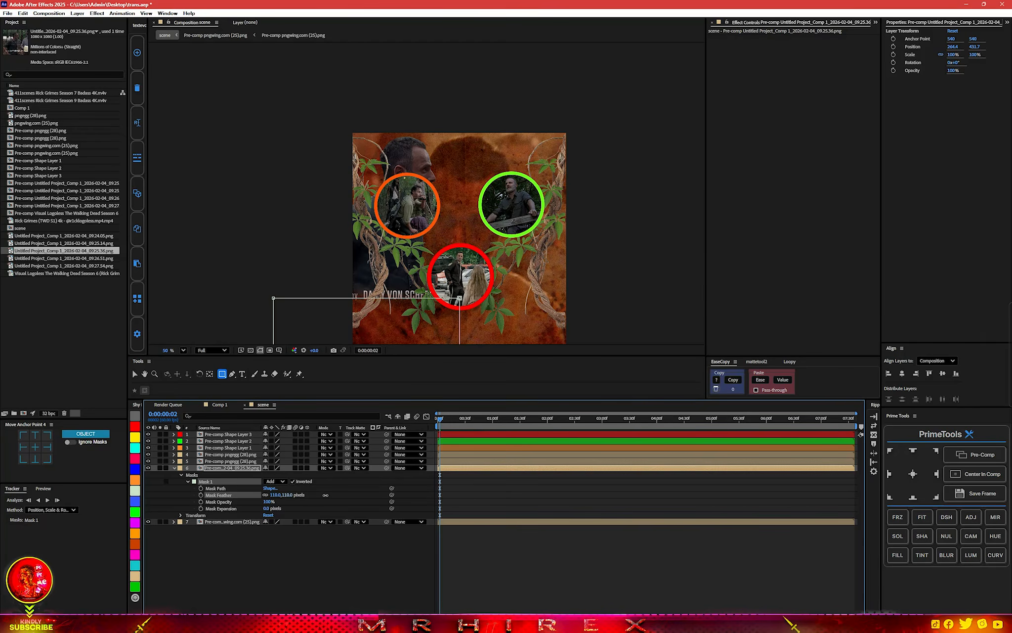
Pre-compose the feathered man cut-out and duplicate the resulting layer.
left_click(235, 469)
key("ctrl+shift+c")
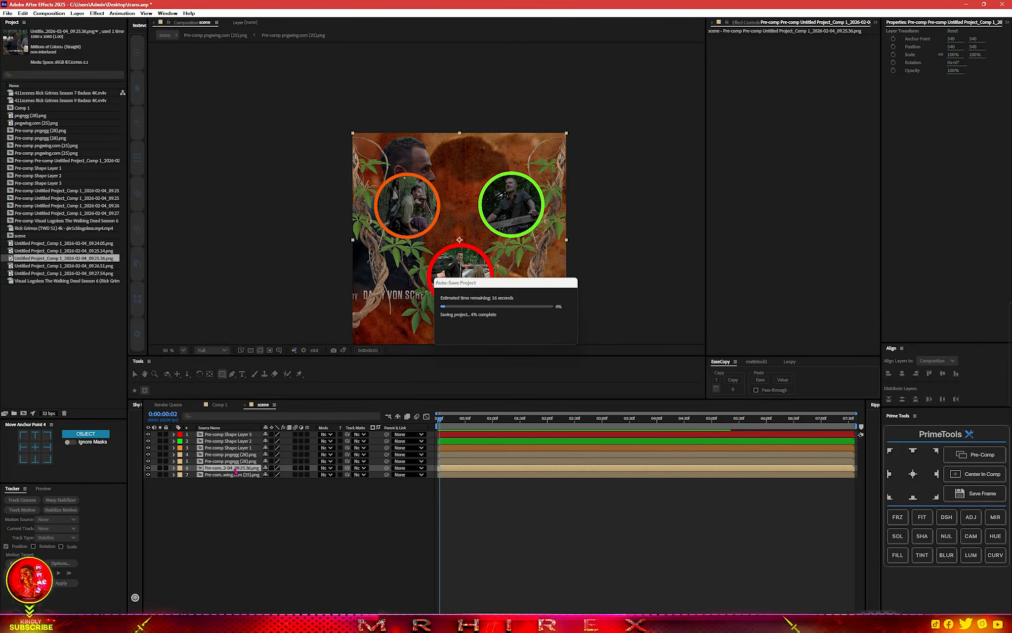
key("ctrl+d")
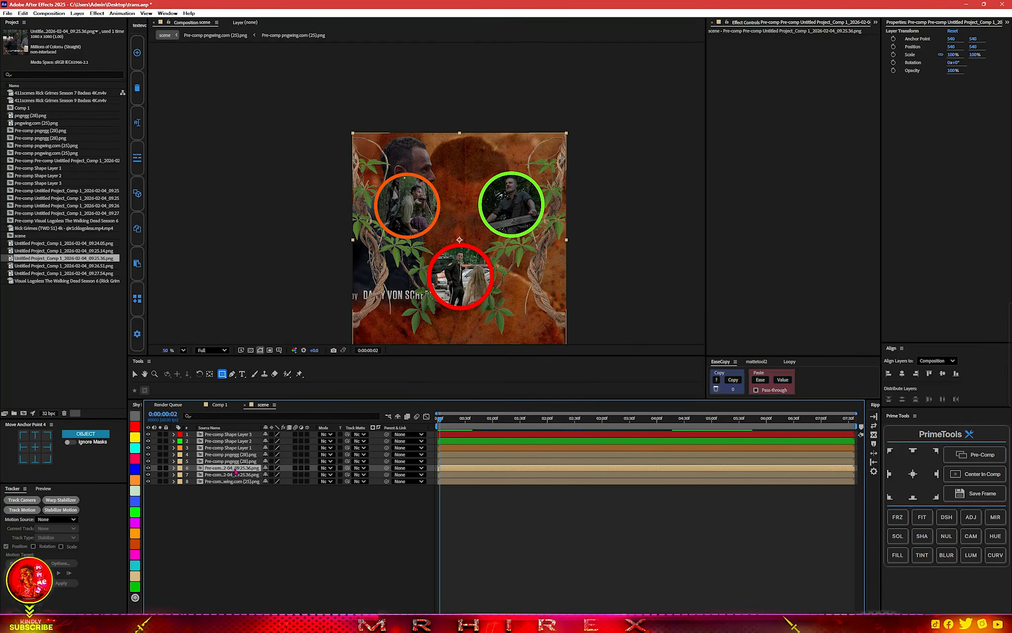
Flip the duplicated man cut-out horizontally and move it down to the scene's lower right, behind the vines.
right_click(235, 471)
mouse_move(306, 270)
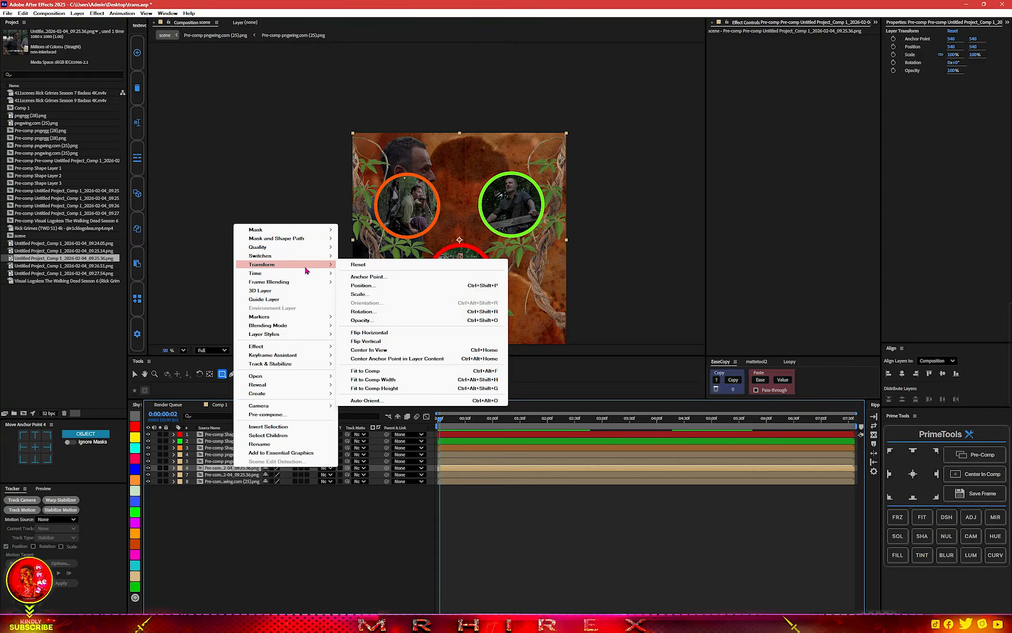
left_click(381, 336)
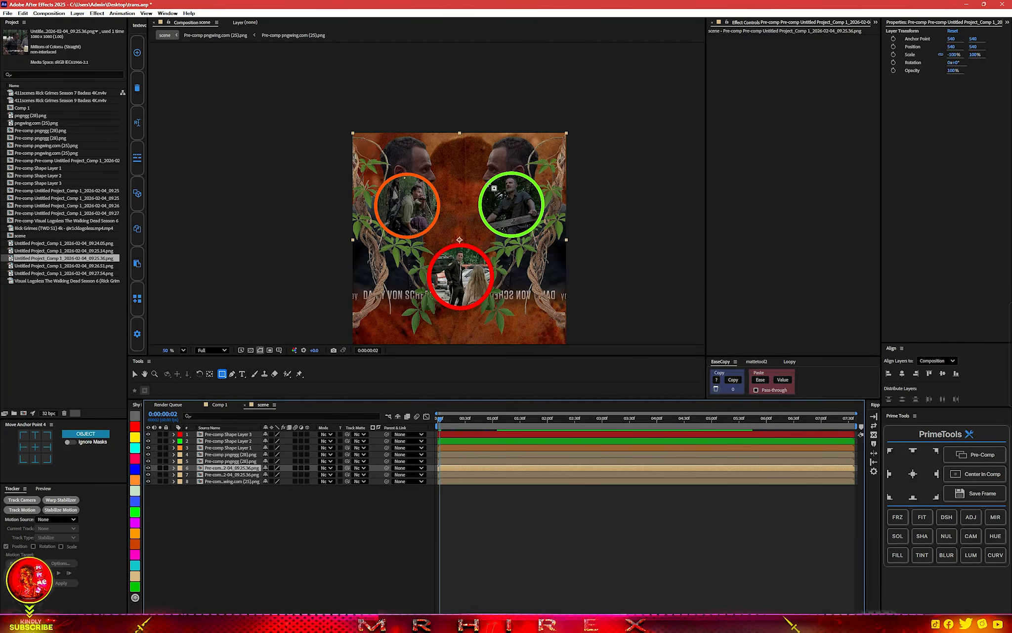
key("v")
left_click_drag(541, 245, 565, 338)
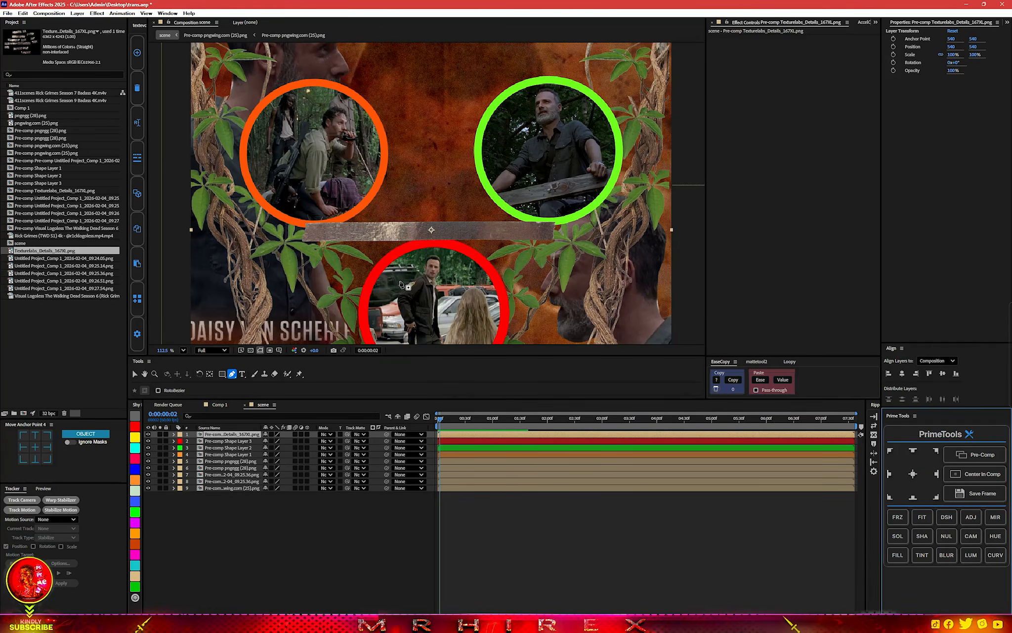
Position and rotate the metal texture strip so it connects the rings, and check the linked rings in the scene.
left_click(135, 374)
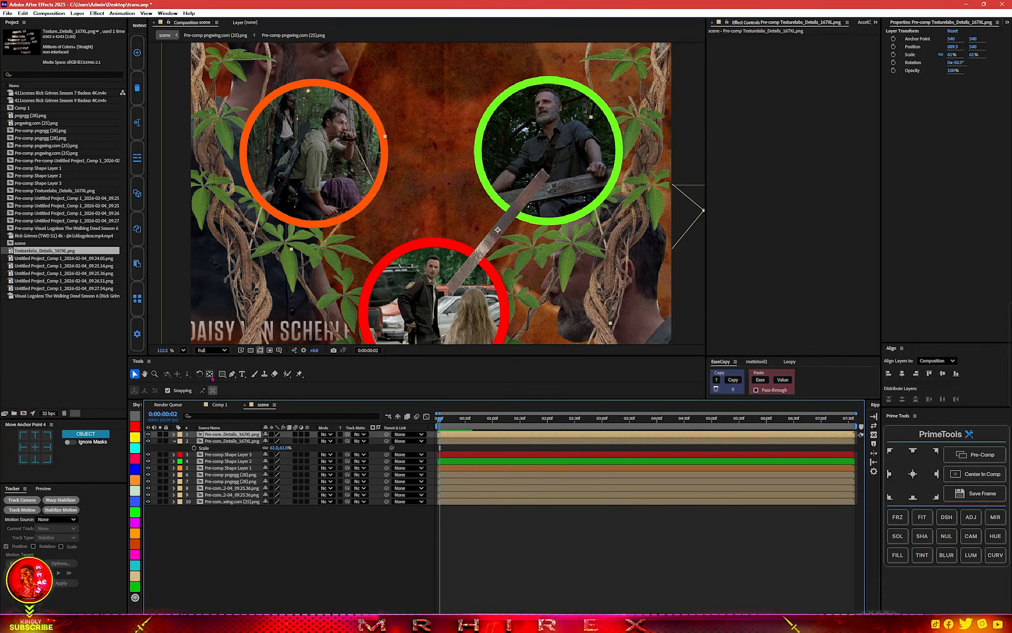
left_click(200, 373)
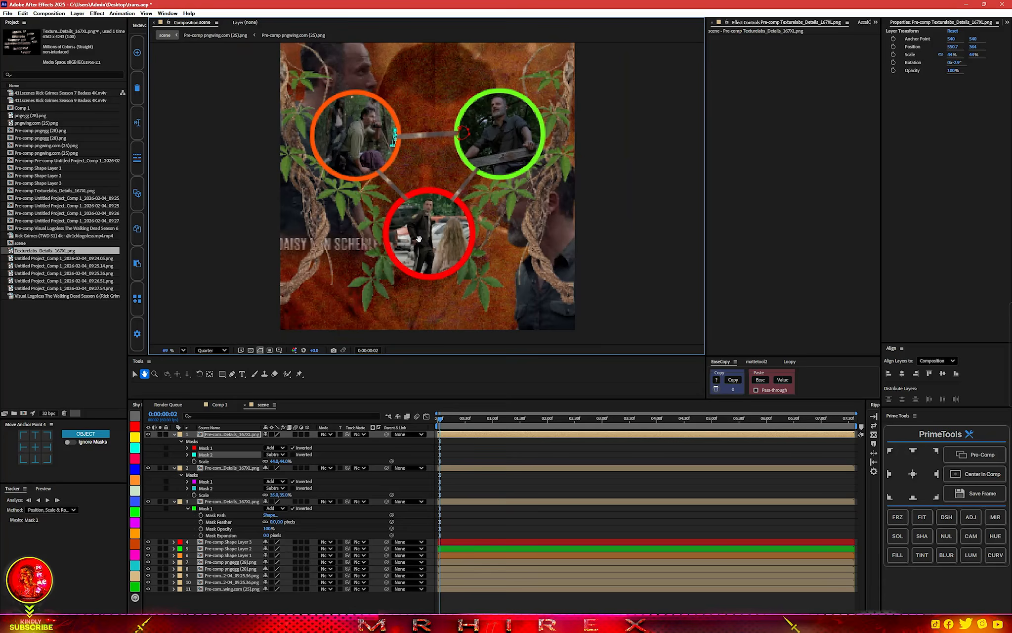
scroll(417, 232, "down", 2)
scroll(415, 231, "up", 5)
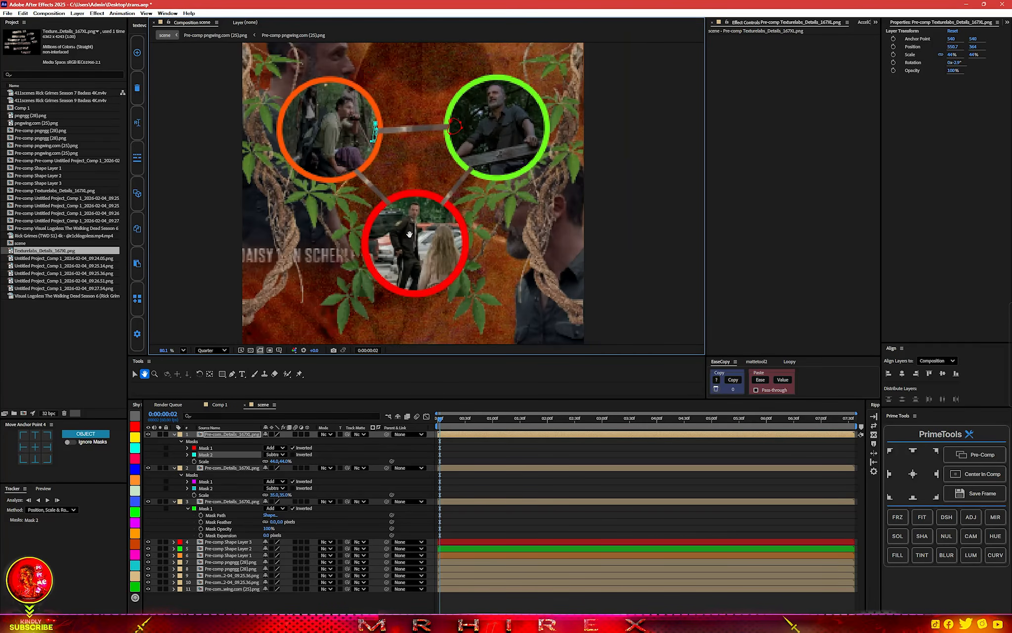
scroll(413, 229, "down", 3)
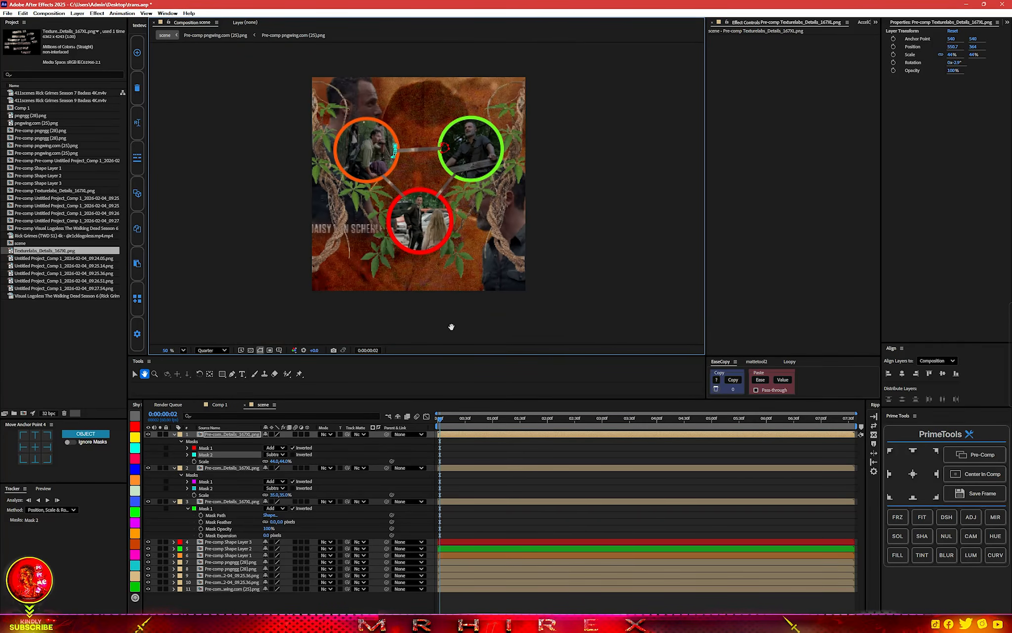
Collapse the three metal strip layers, deselect everything and close the scene composition to return to Comp 1.
key("g")
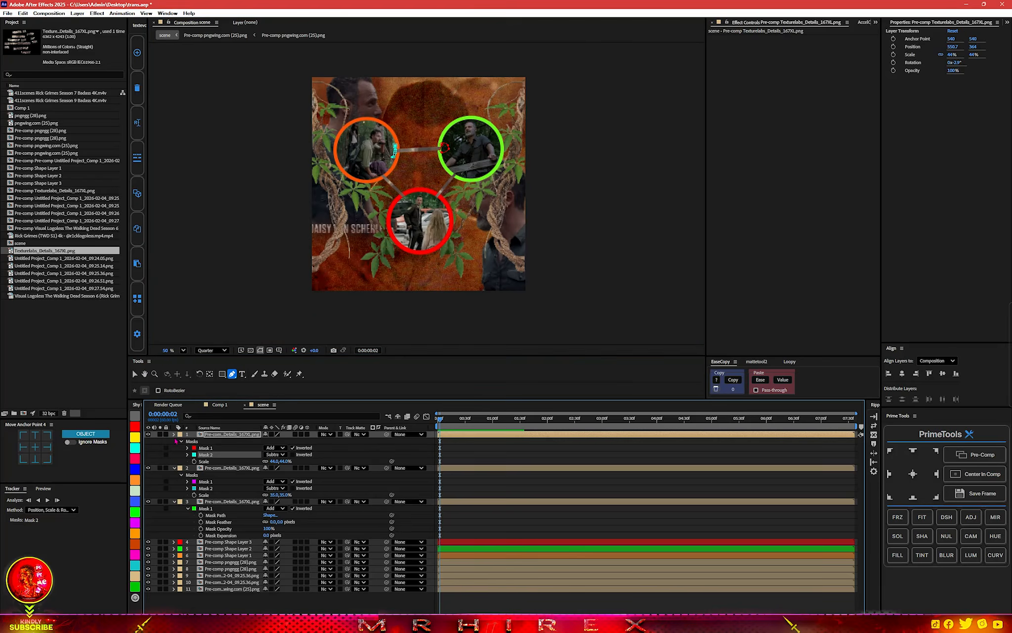
left_click(174, 434)
left_click(174, 441)
left_click(174, 447)
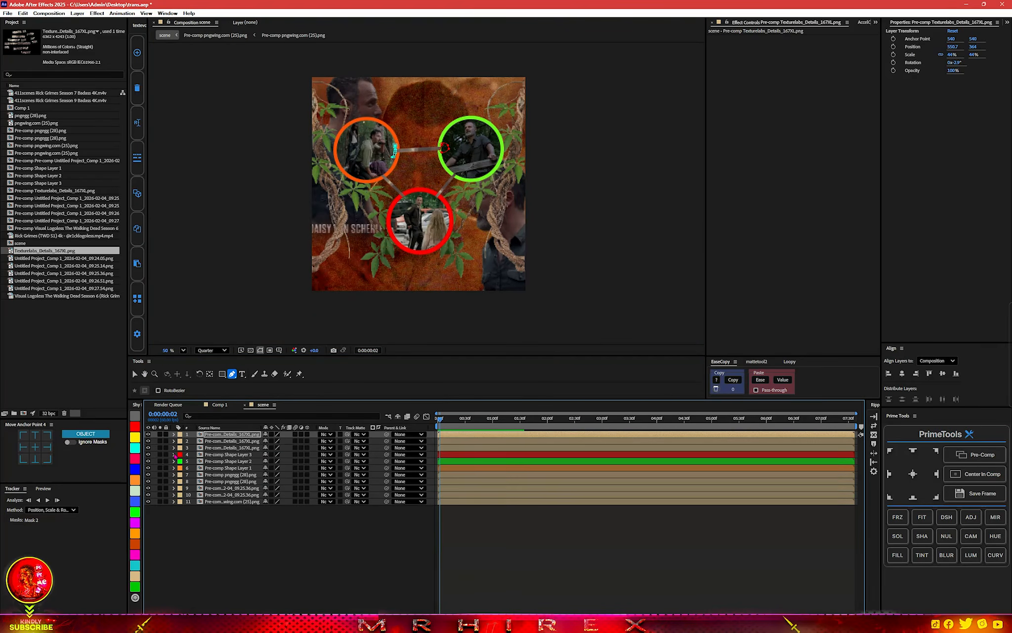
left_click(249, 520)
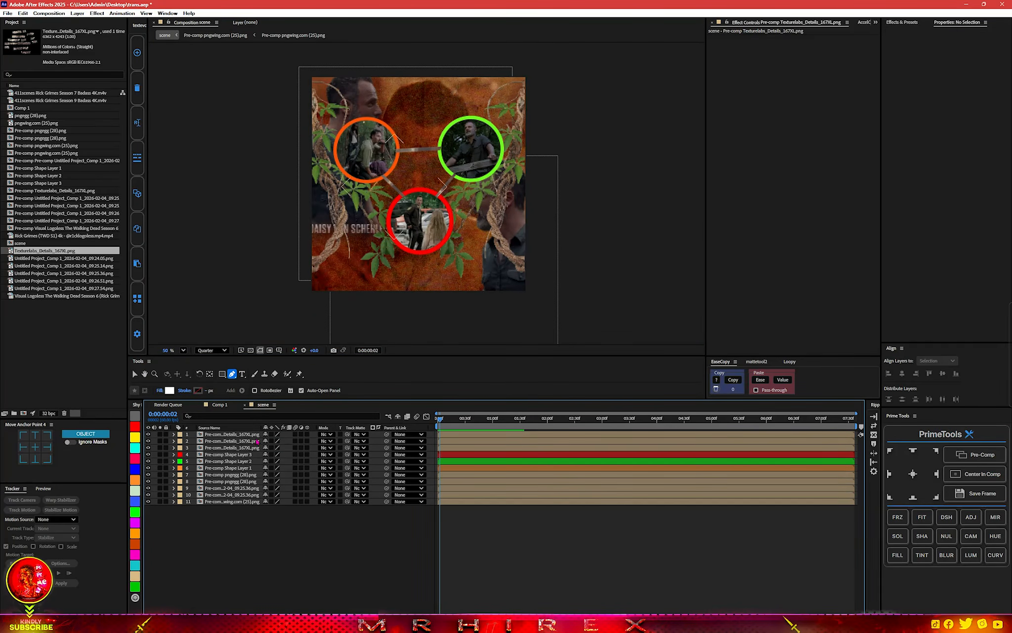
scroll(378, 250, "up", 4)
scroll(375, 242, "down", 3)
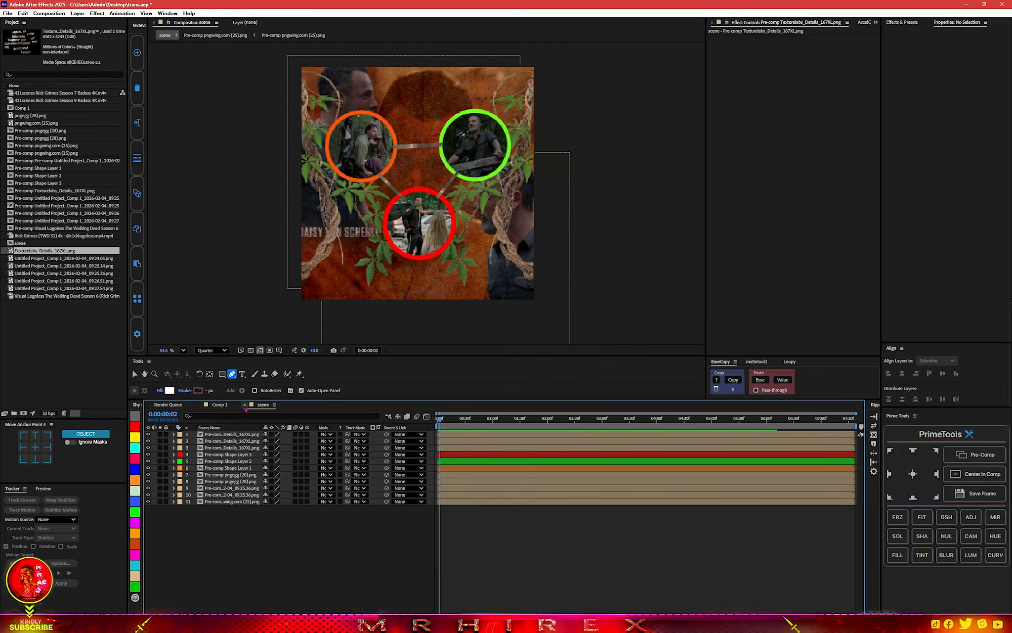
left_click(244, 404)
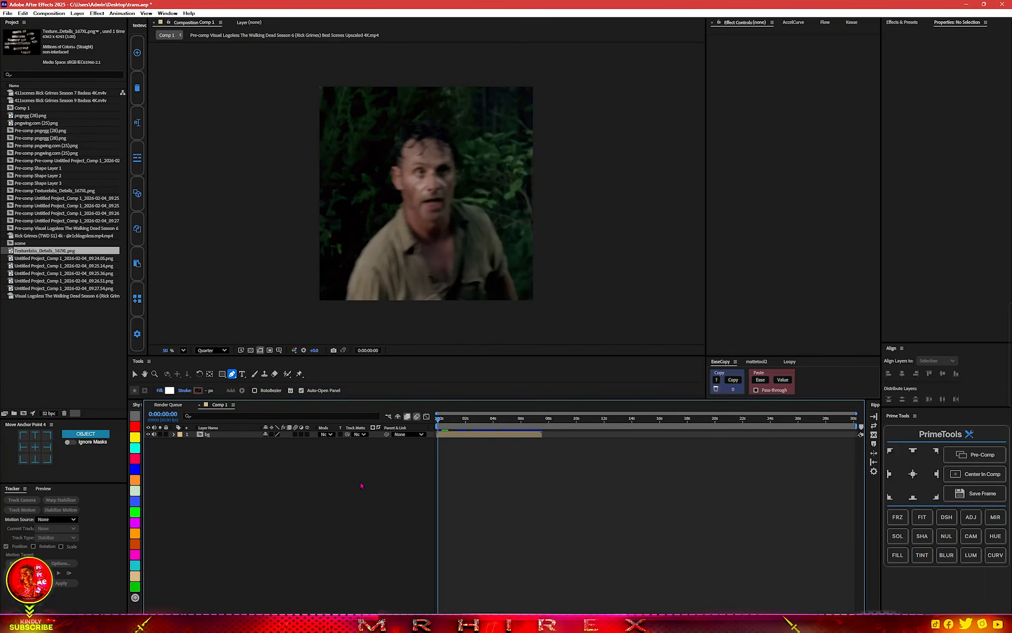
Add the scene composition above bg in Comp 1, shift it to start at about 4 s and give it a crimson label.
left_click_drag(24, 244, 422, 191)
scroll(453, 222, "up", 2)
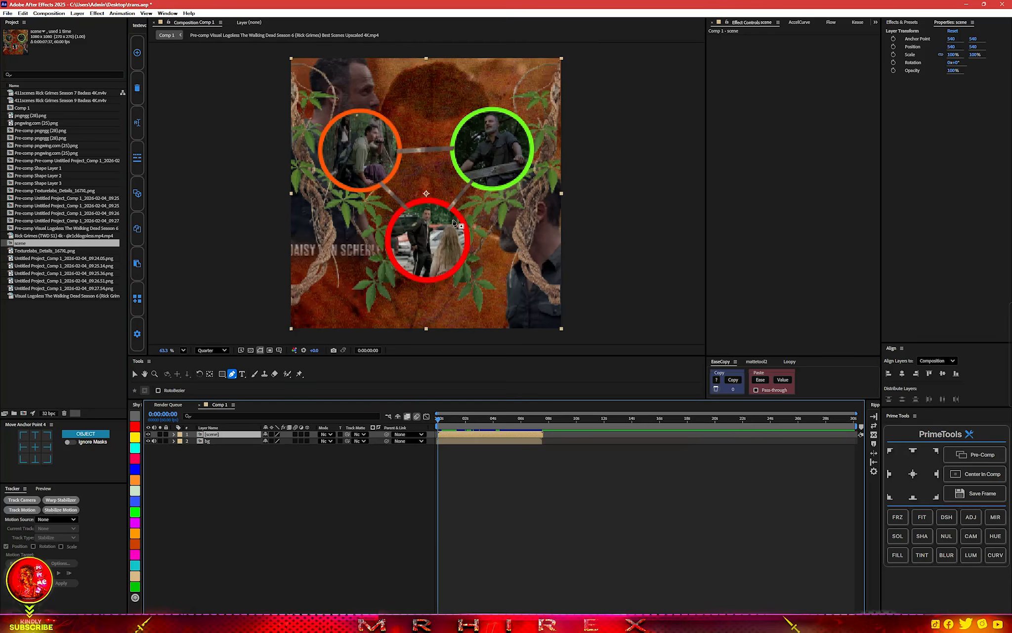
scroll(454, 234, "down", 1)
left_click_drag(445, 438, 500, 438)
left_click(135, 459)
Apply S_BlurMoCurves to the bg layer and set both Wrap X and Wrap Y to Reflect.
left_click(446, 441)
key("ctrl+space")
left_click(475, 432)
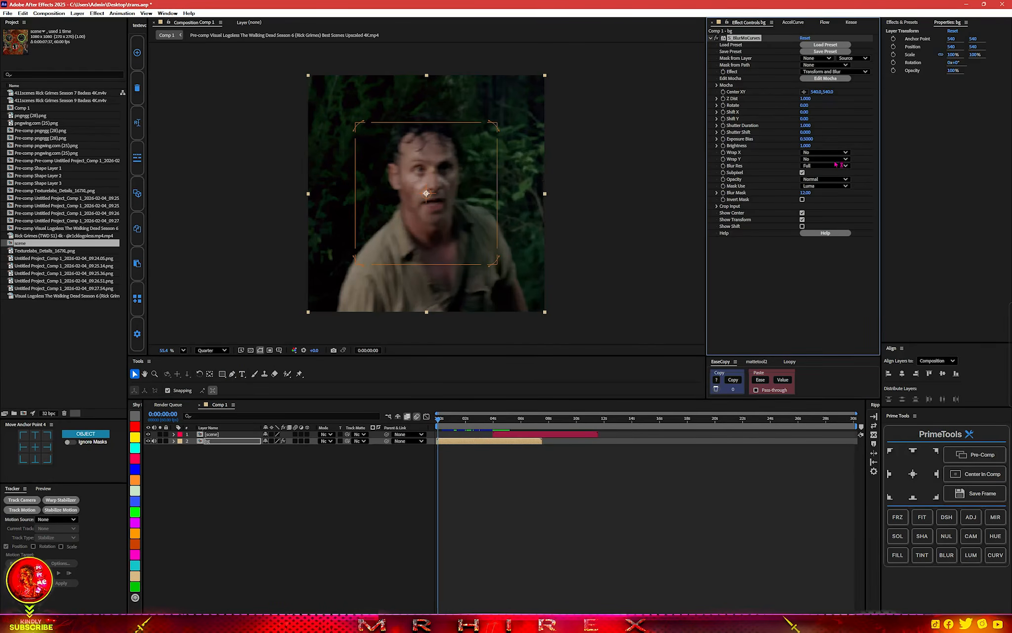
left_click(830, 152)
left_click(823, 179)
left_click(825, 159)
left_click(824, 184)
Keyframe the bg effect's Z Dist at 0.040 on the first frame and reset it to 1.000 at 0:00:01:15.
left_click_drag(801, 99, 762, 99)
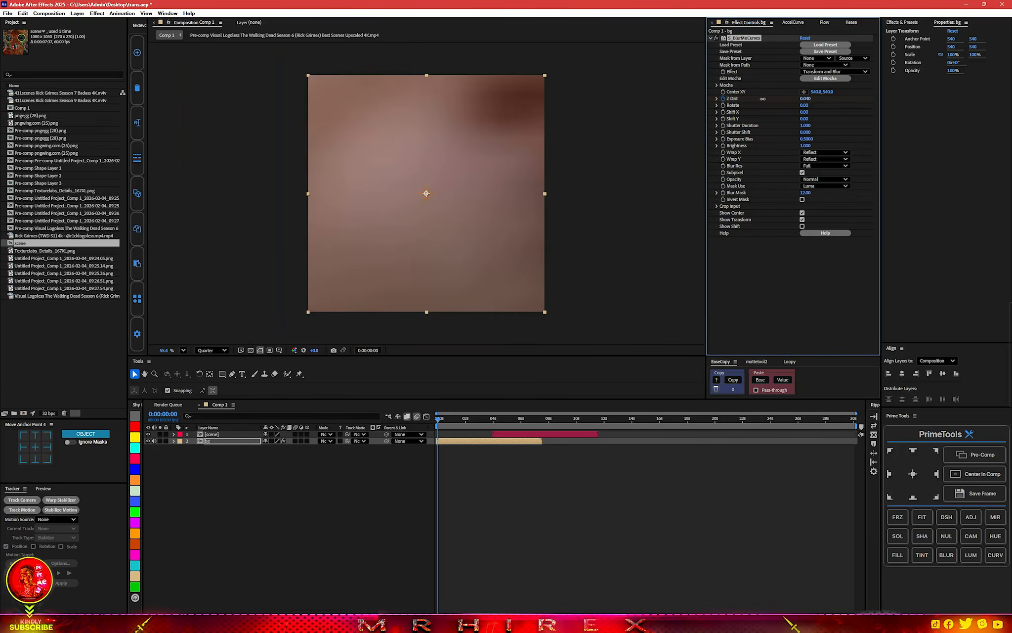
left_click_drag(452, 421, 456, 422)
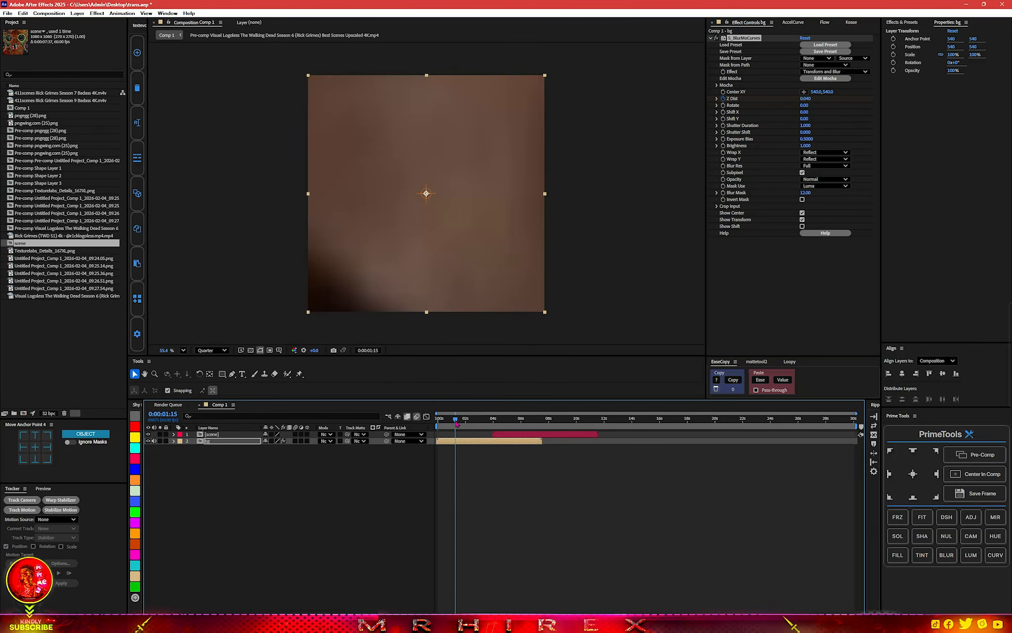
right_click(803, 101)
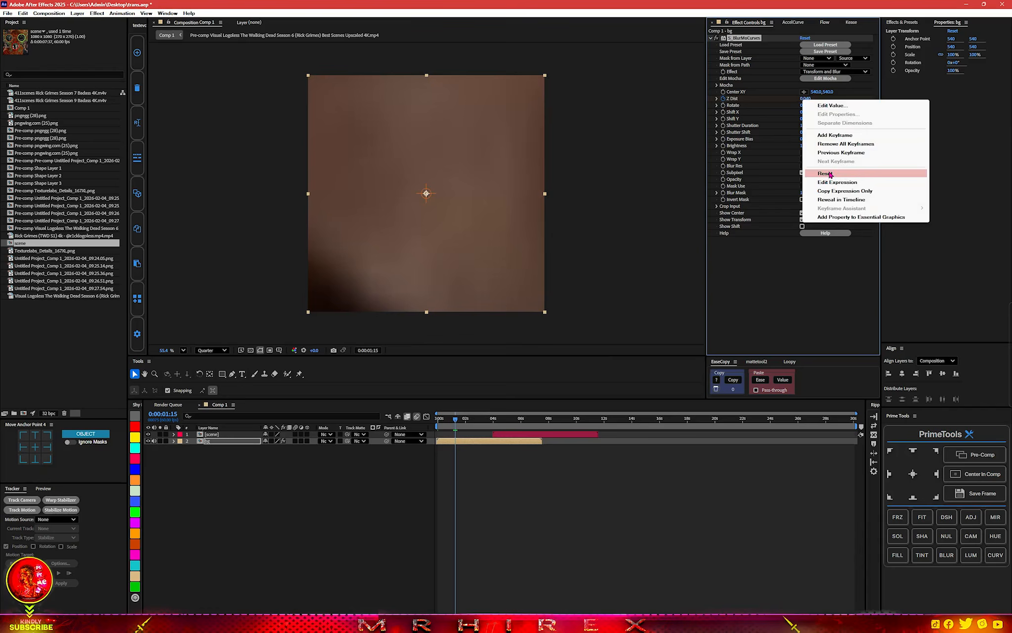
left_click(830, 173)
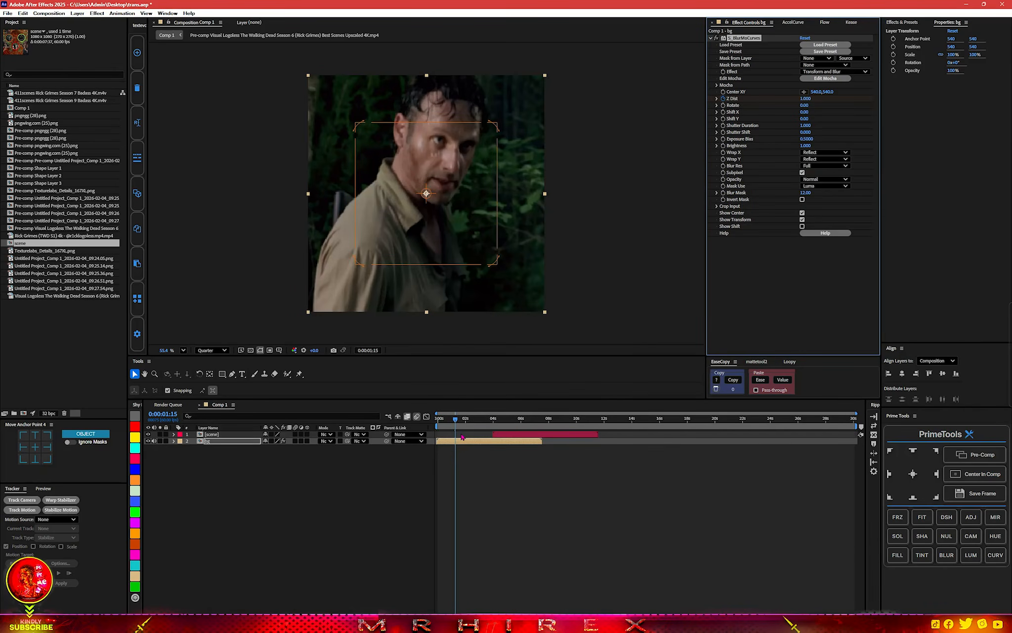
Reveal the bg layer's Z Dist keyframes, ease them and preview the zoom from the start.
key("u")
left_click_drag(456, 421, 437, 423)
key("space")
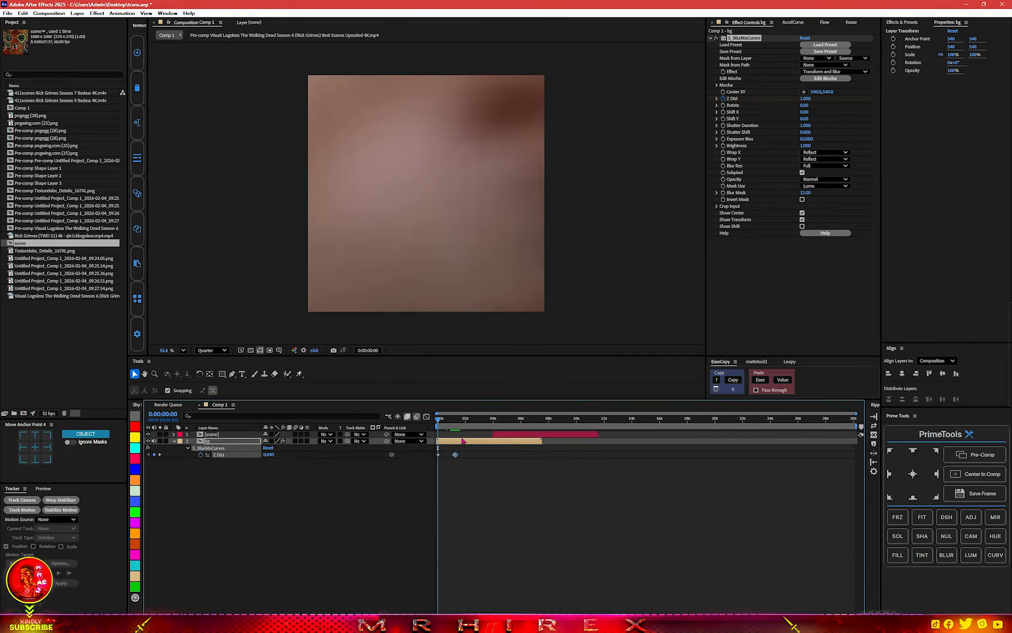
key("space")
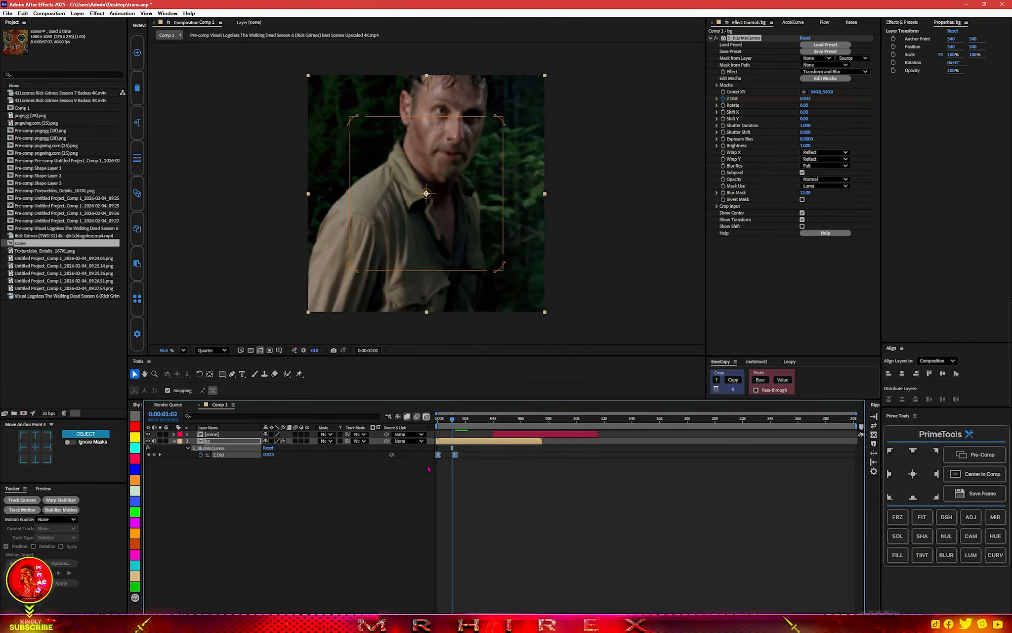
Shape the Z Dist speed graph with 0.01% influence on the first keyframe and a long slowdown into the second.
key("shift+F3")
scroll(437, 585, "up", 2)
scroll(465, 588, "up", 2)
left_click_drag(675, 577, 345, 591)
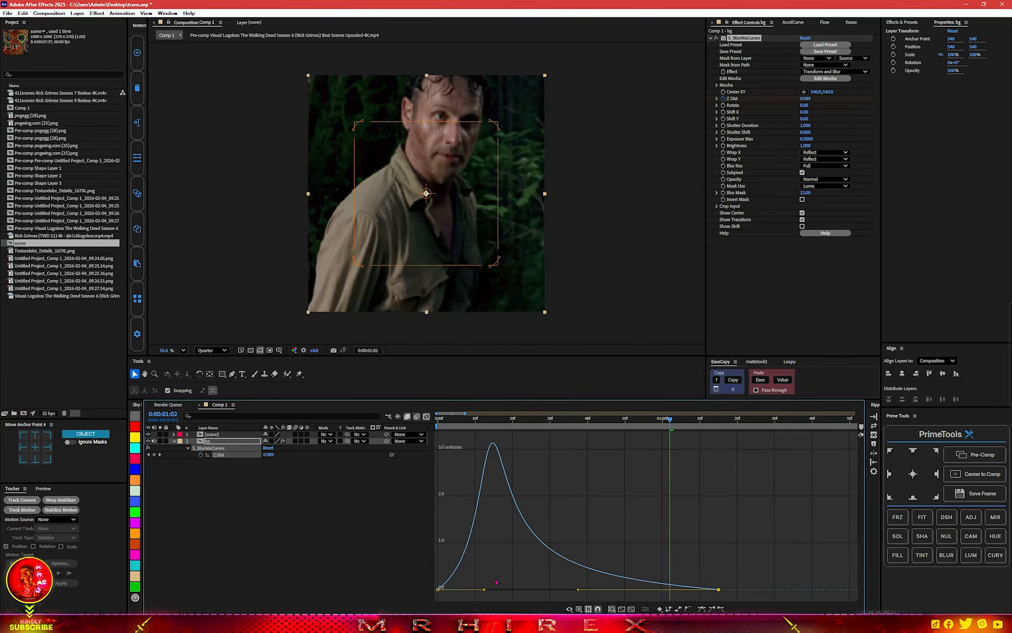
left_click_drag(483, 589, 421, 594)
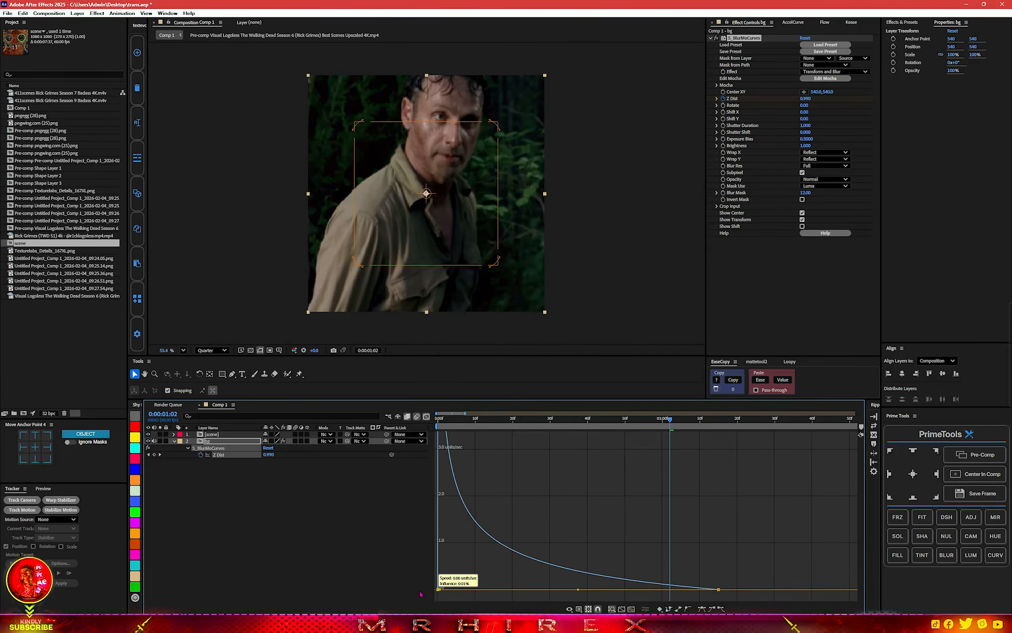
Preview the bg zoom from the first frame, close the graph and return to the start of the timeline.
left_click(431, 424)
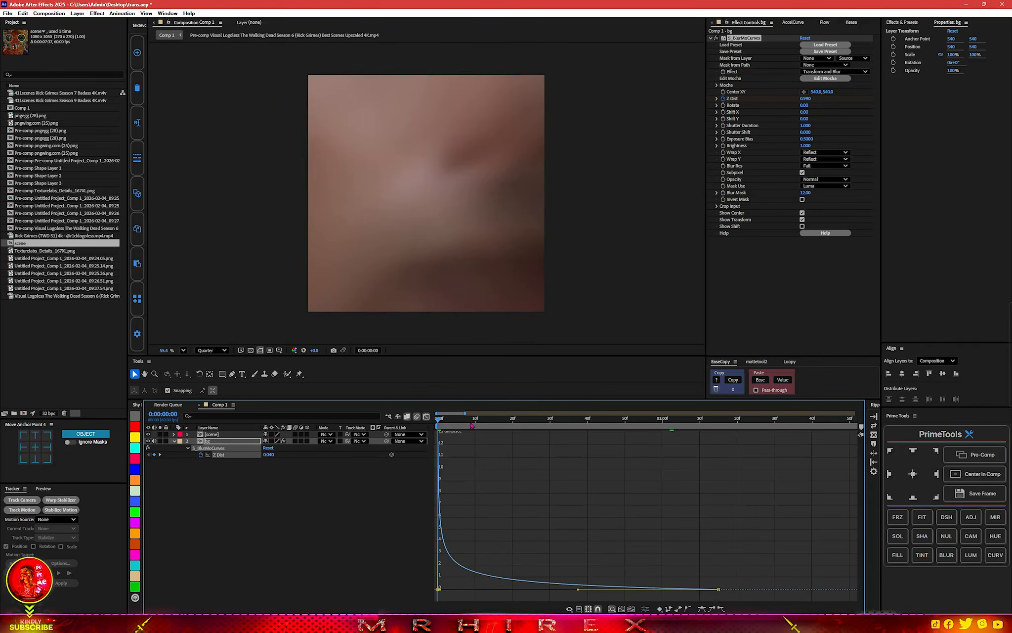
key("space")
left_click(426, 417)
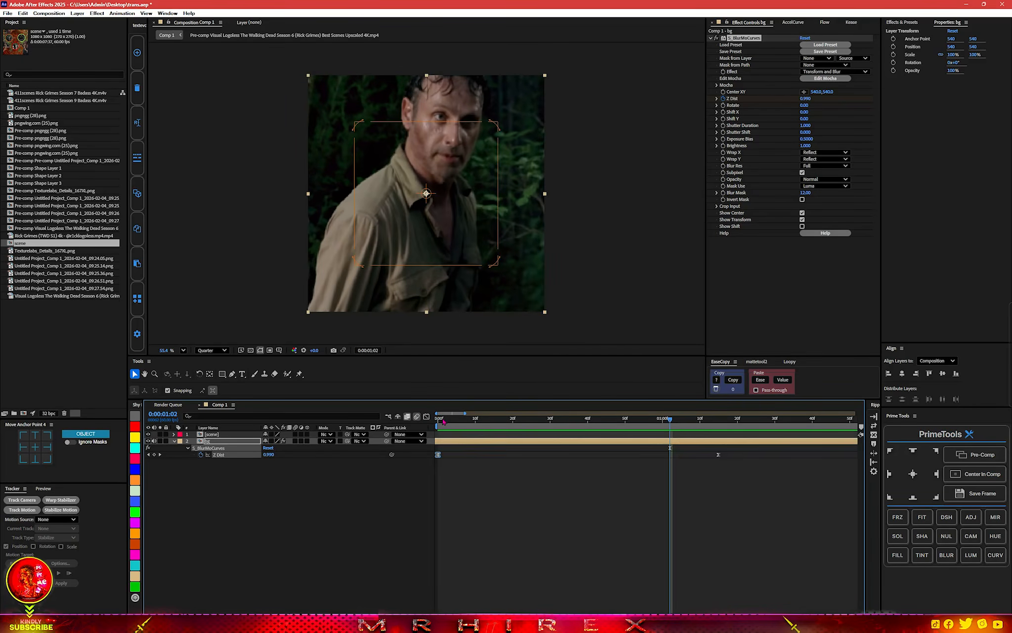
left_click(437, 420)
scroll(470, 476, "down", 4)
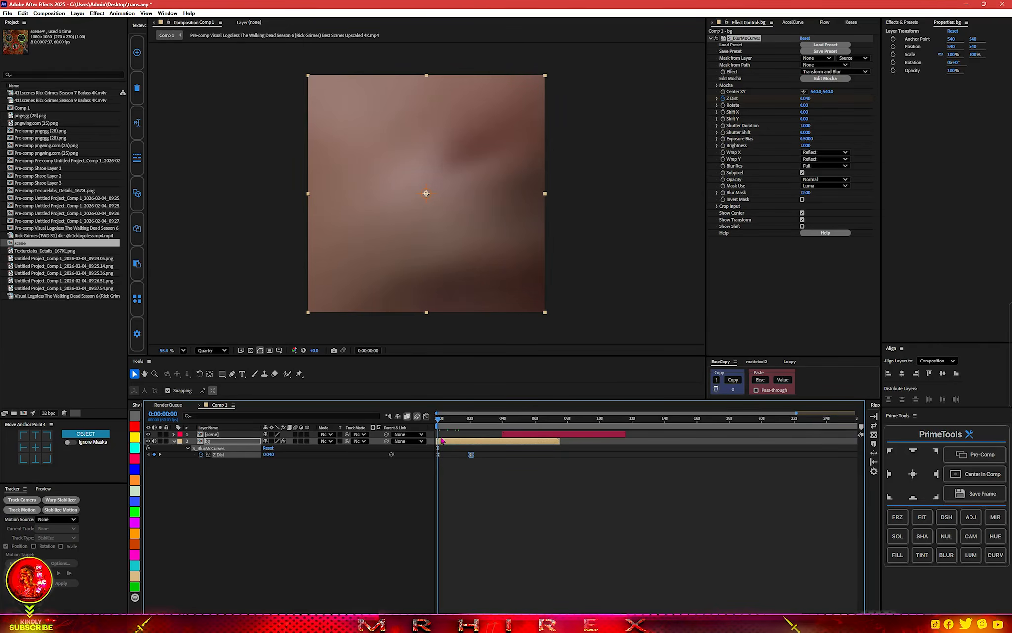
Add an adjustment layer above bg and apply the BCC Prism effect to it.
left_click(441, 443)
left_click(969, 520)
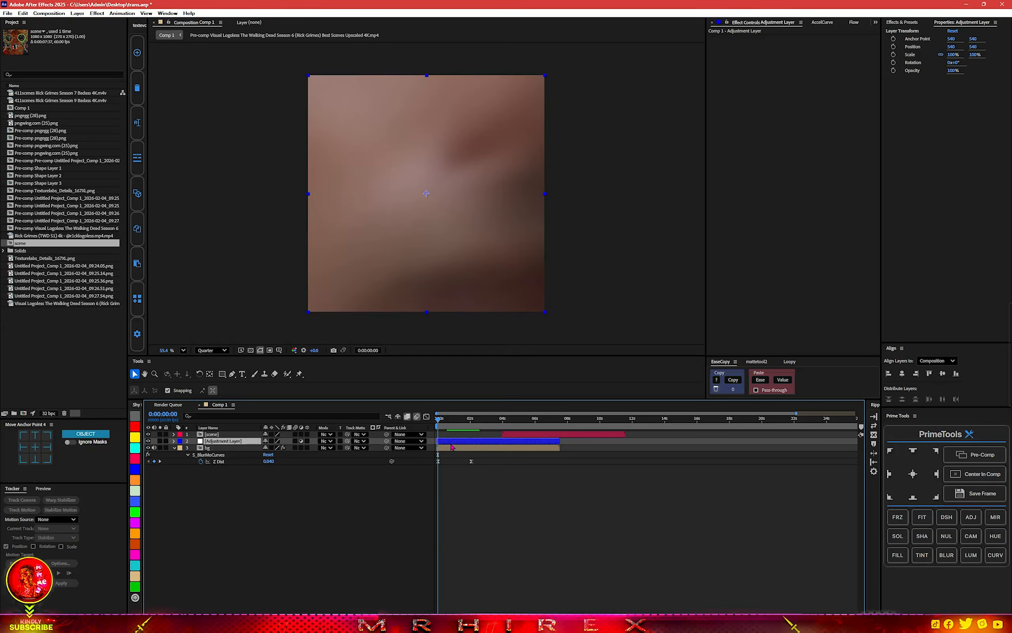
key("ctrl+space")
type("prism")
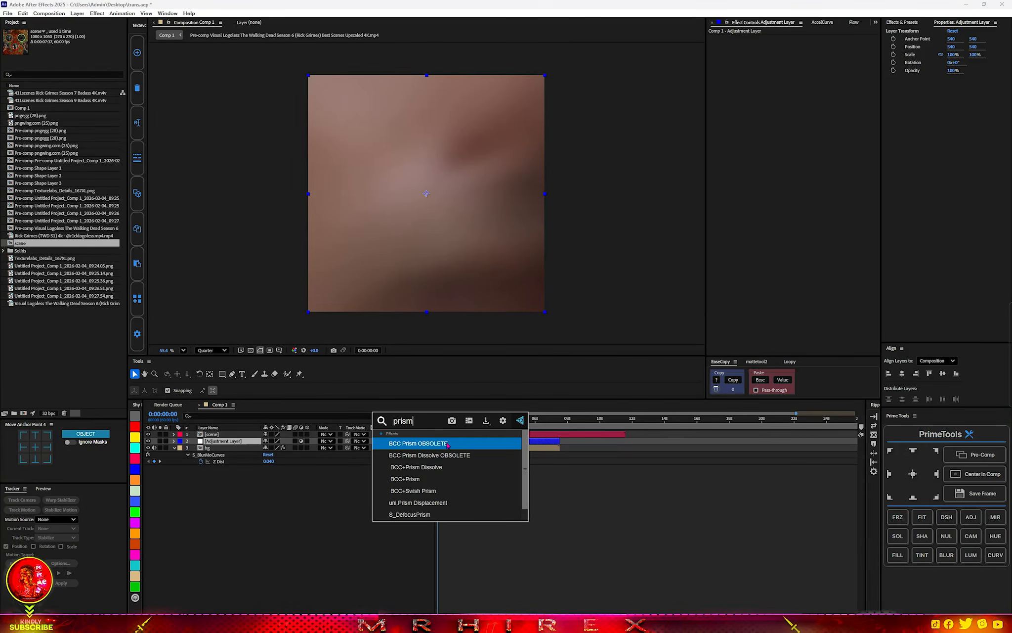
left_click(440, 443)
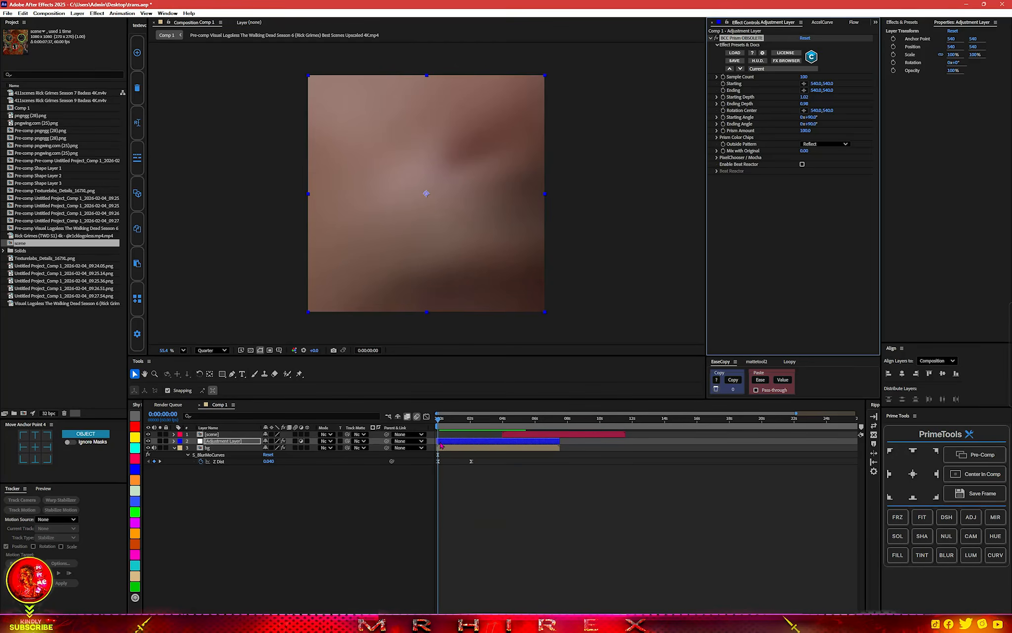
Keyframe the adjustment layer's Opacity from 100% on the first frame to 0% at 0:00:02:07.
left_click(222, 440)
key("t")
left_click(194, 447)
left_click_drag(439, 420, 473, 420)
left_click_drag(268, 448, 14, 456)
Copy the easing of bg's Z Dist keyframes onto the adjustment layer's Opacity keyframes and preview from the start.
left_click_drag(487, 477, 432, 464)
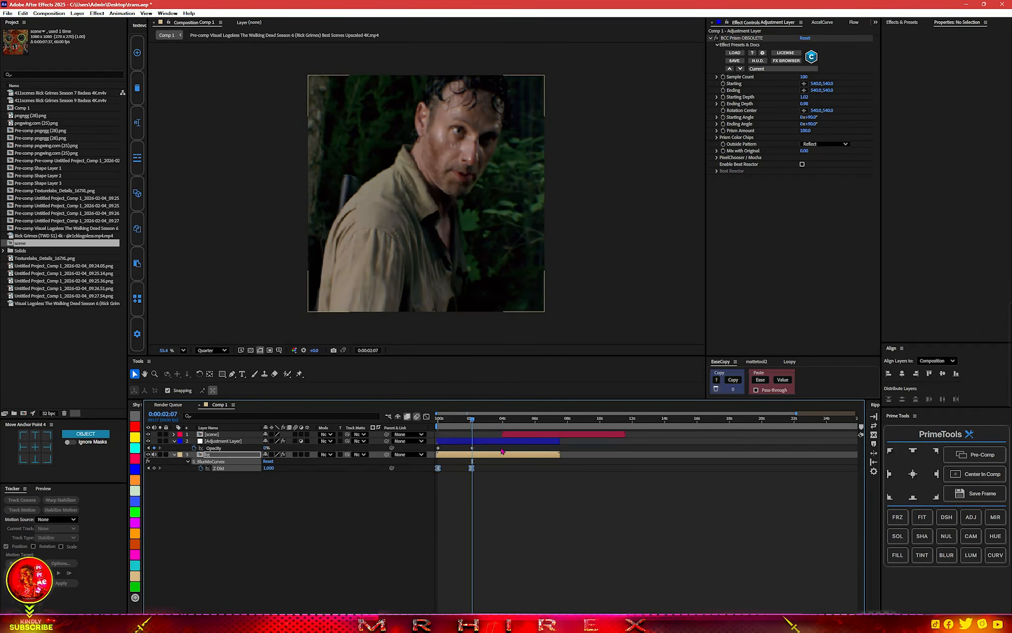
left_click(733, 380)
left_click_drag(494, 450, 425, 444)
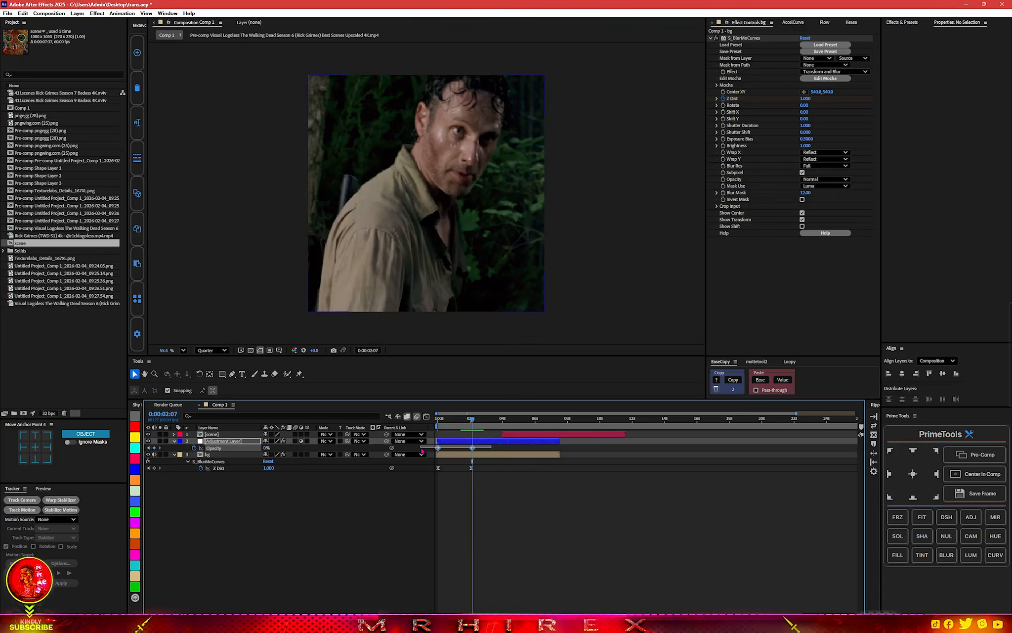
left_click(760, 380)
key("Home")
key("space")
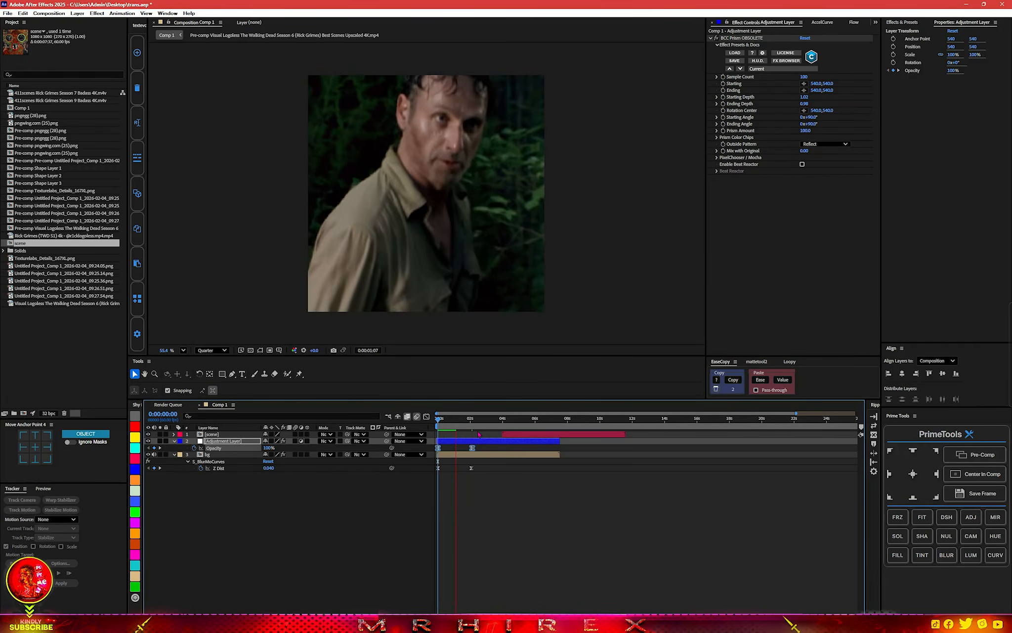
key("space")
key("space")
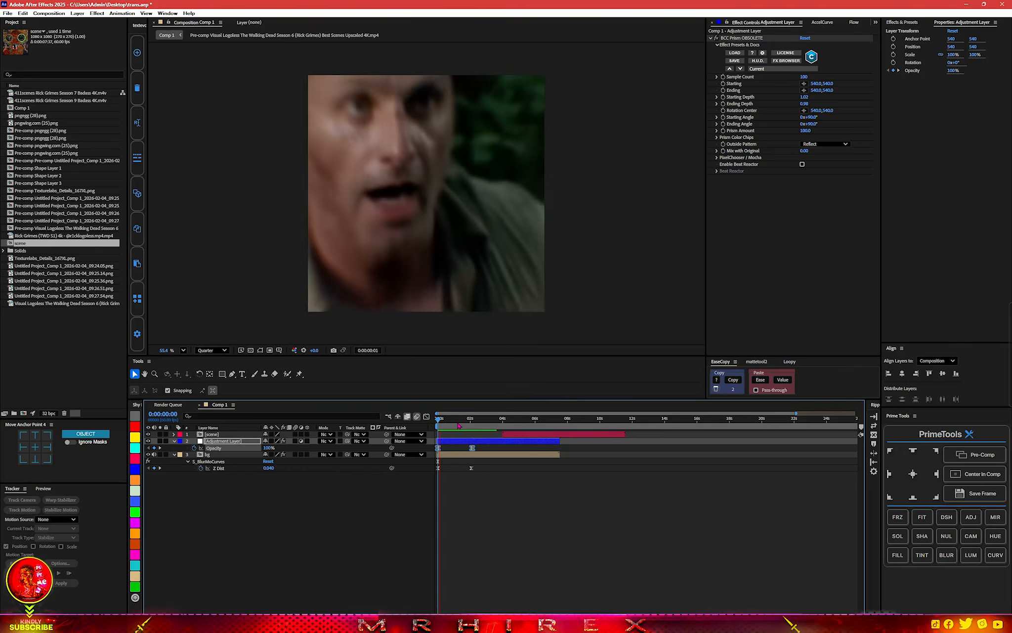
key("space")
key("Home")
key("space")
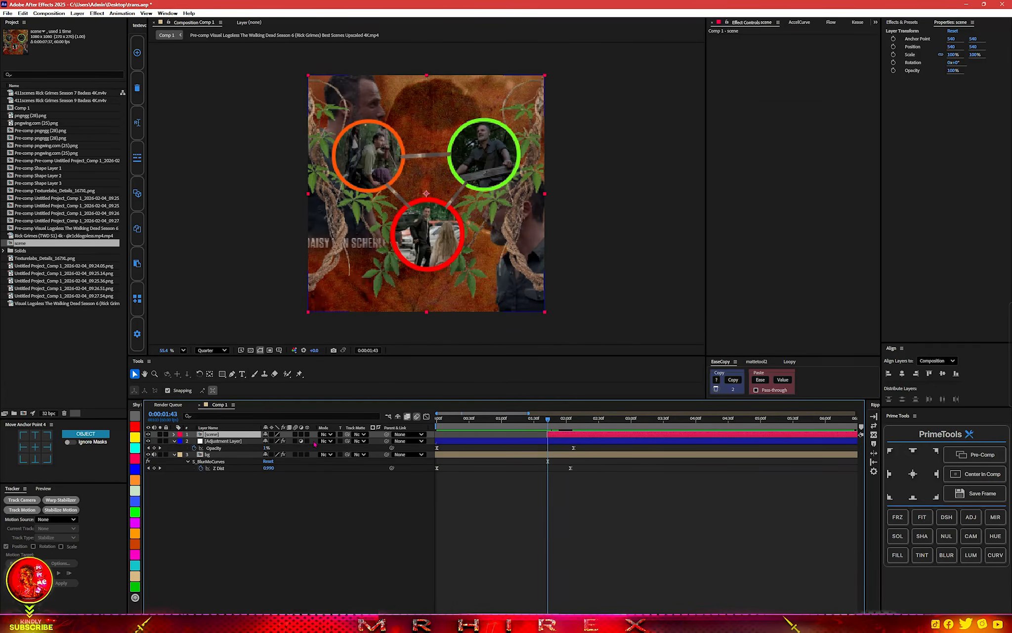
Make the scene layer 3D and add a camera with the 28mm preset.
left_click(307, 434)
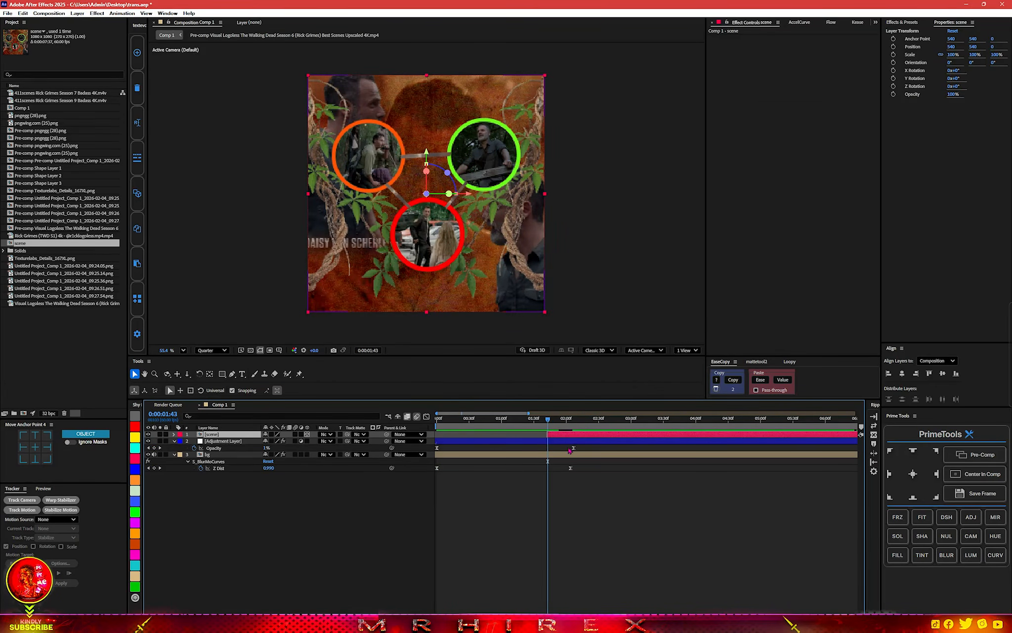
scroll(457, 278, "down", 2)
scroll(458, 278, "up", 6)
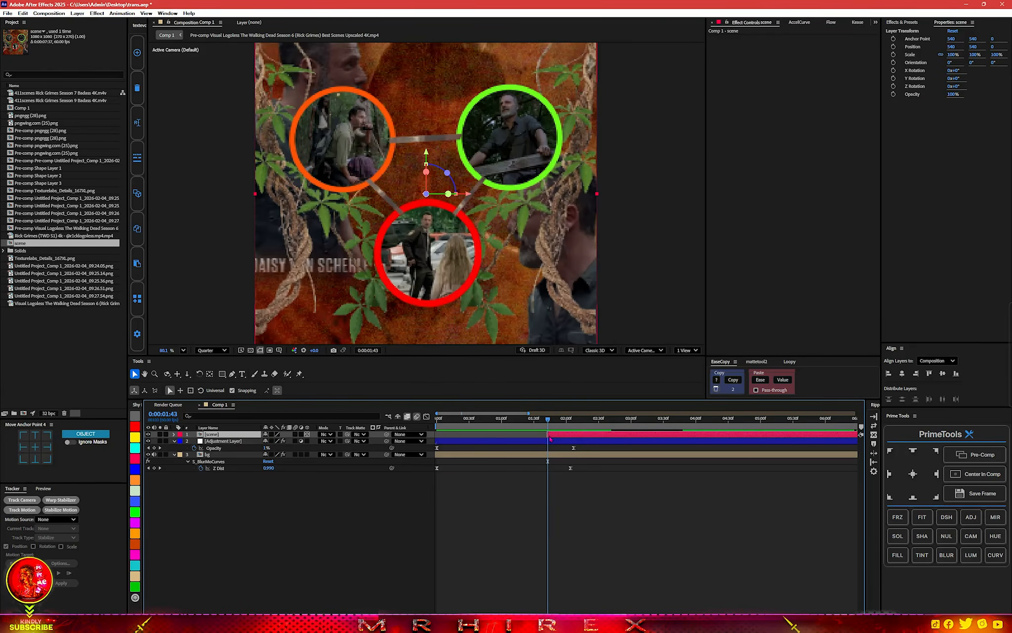
right_click(276, 428)
mouse_move(346, 433)
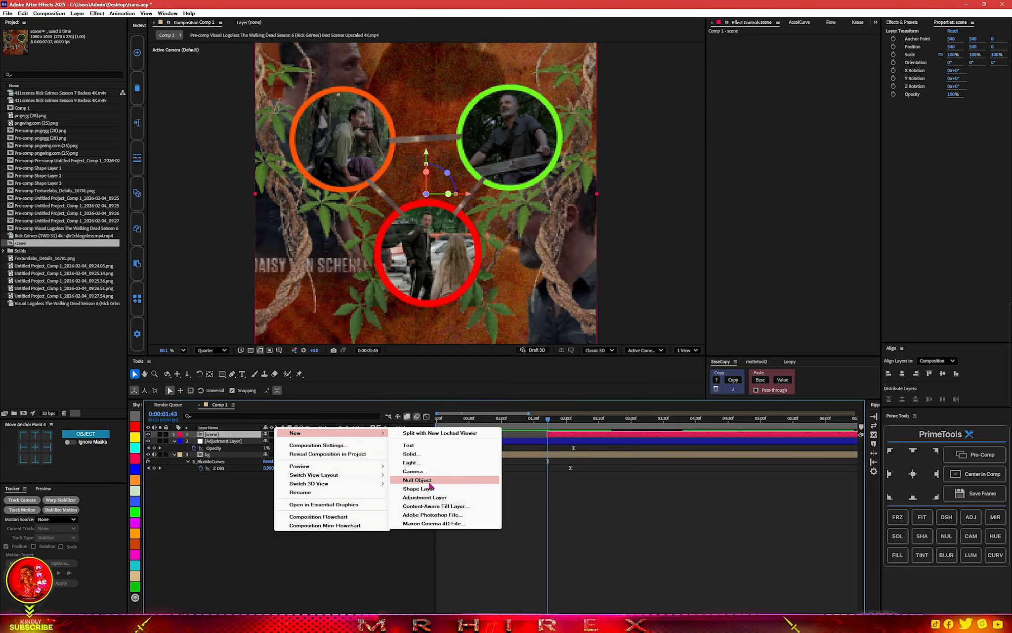
left_click(414, 471)
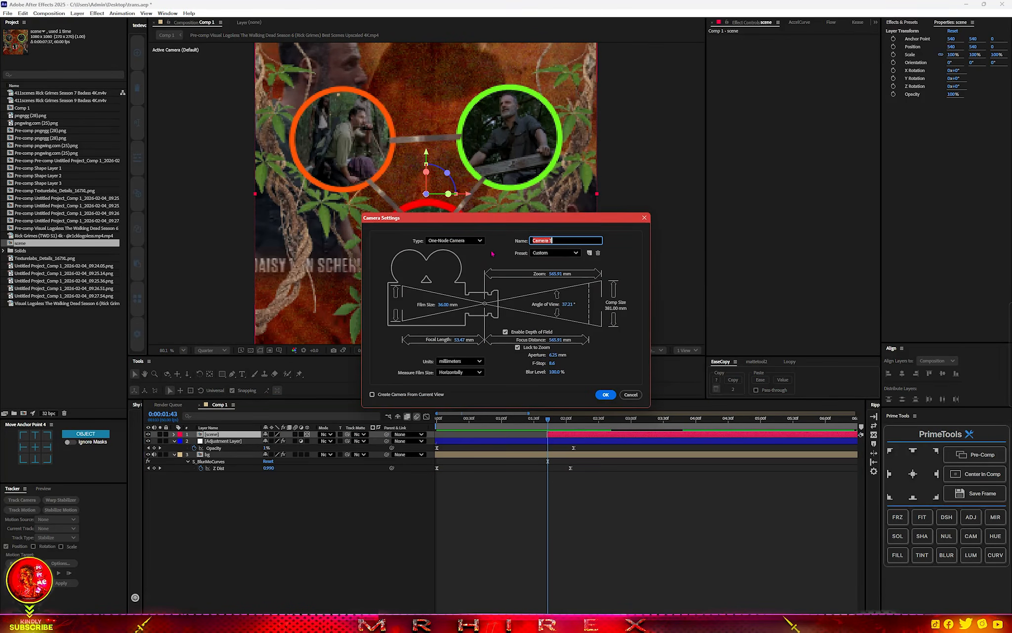
left_click(548, 252)
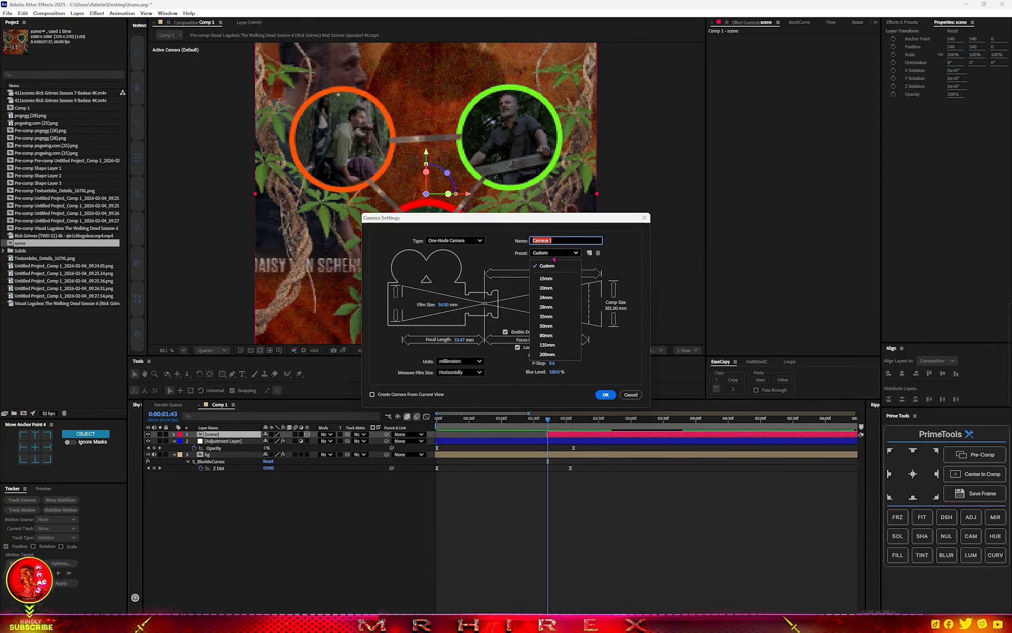
left_click(544, 302)
left_click(605, 394)
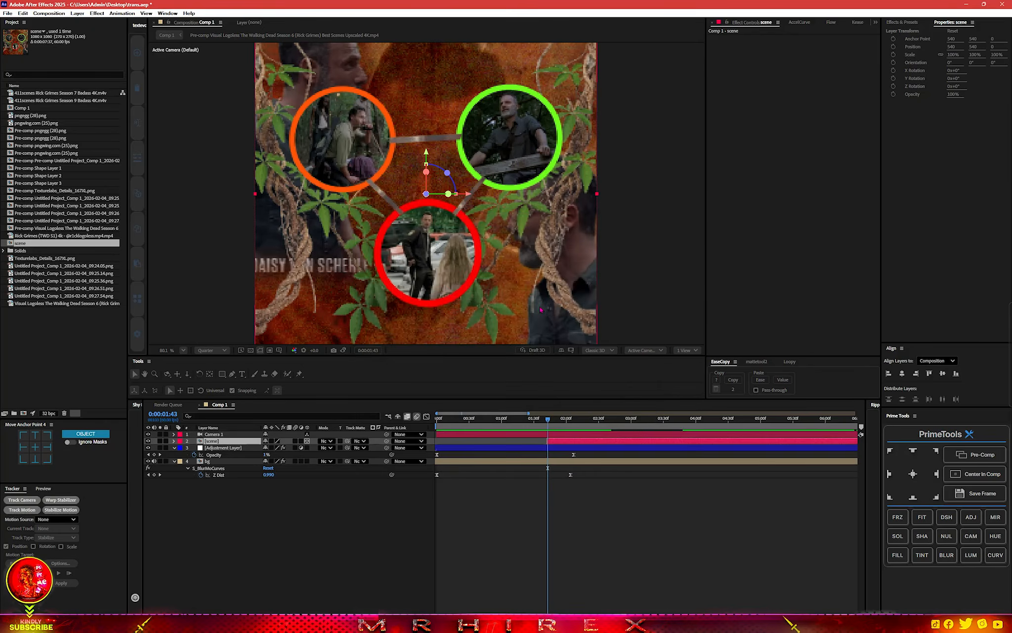
Dolly the camera through the scene to about Z 3.4 and keyframe its Position, Orientation and X, Y and Z Rotation at 0:00:01:43.
scroll(496, 282, "down", 4)
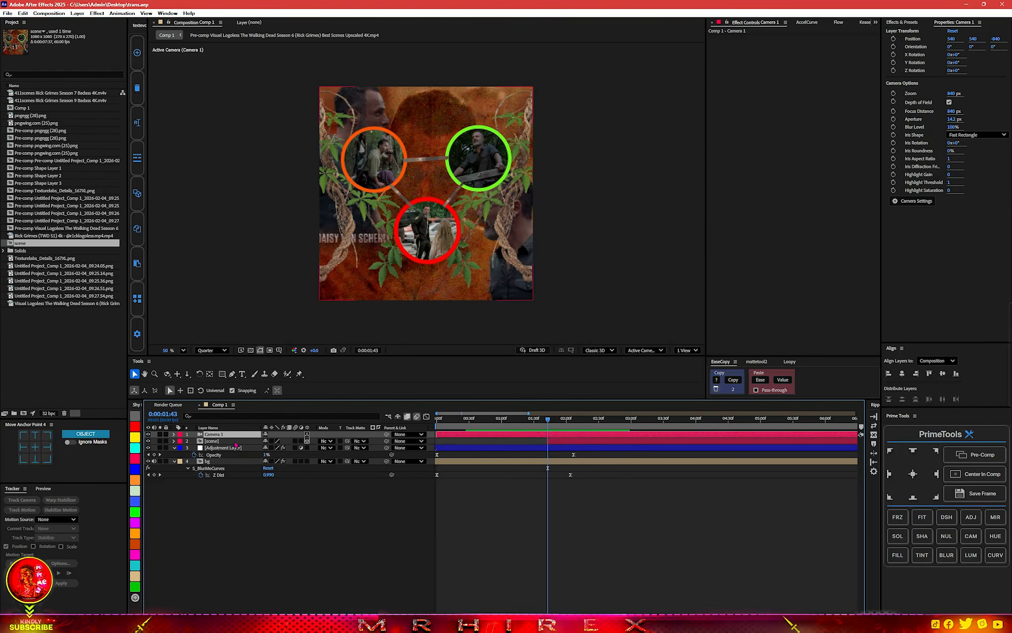
left_click(187, 373)
left_click_drag(426, 201, 443, 106)
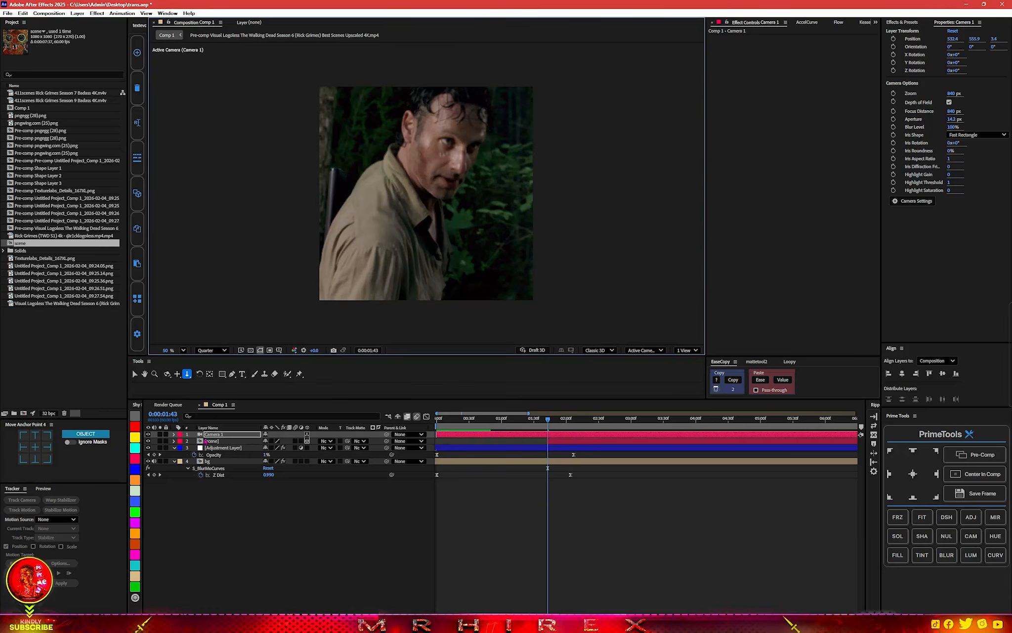
left_click(174, 434)
left_click(181, 441)
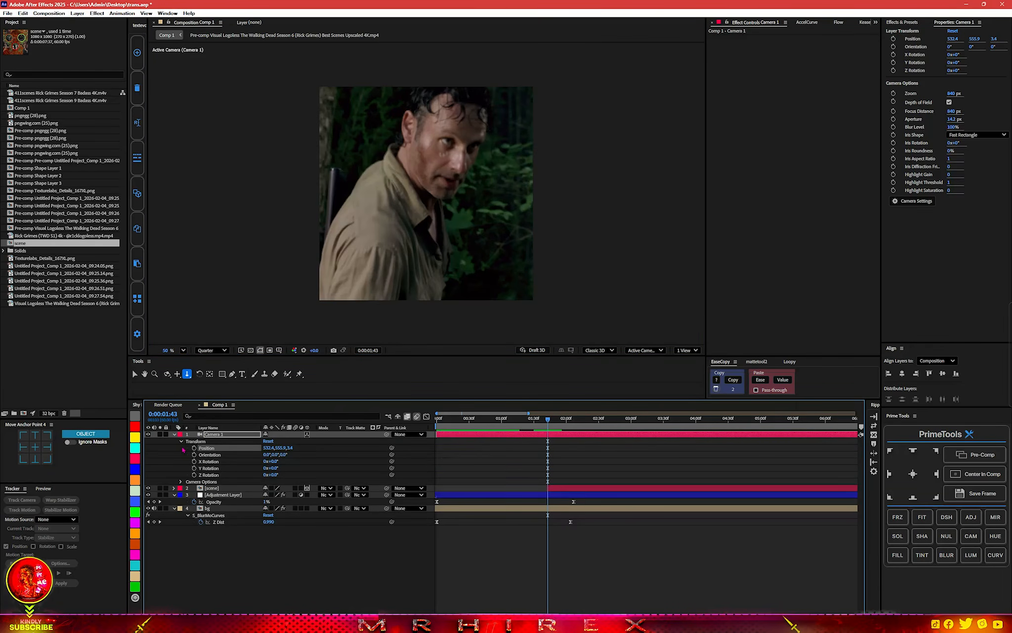
left_click_drag(194, 448, 194, 475)
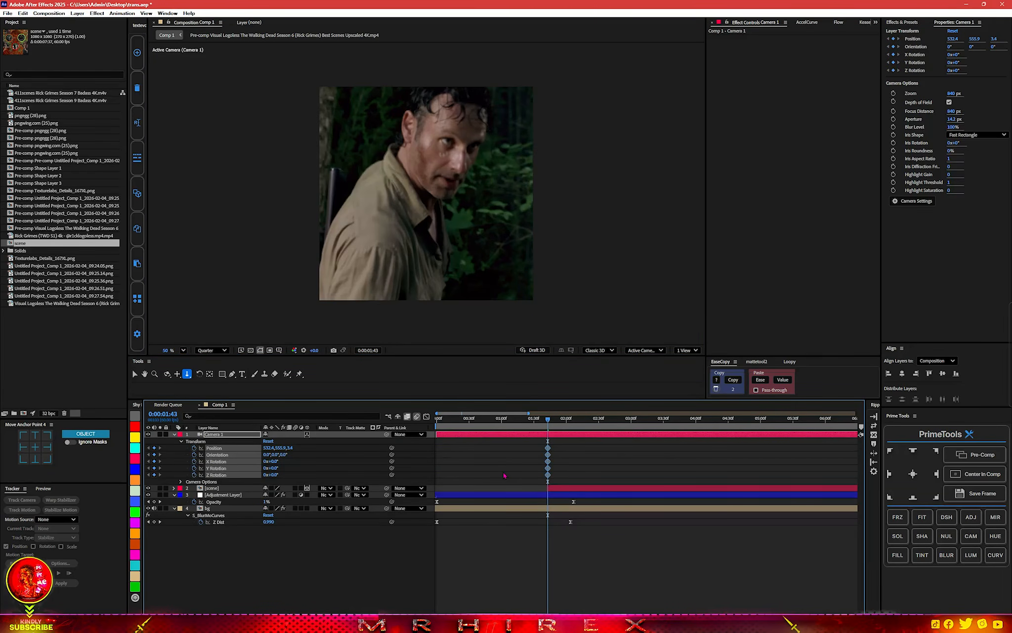
Reset the camera's transform at 0:00:03:39 to keyframe its default pulled-back view.
scroll(503, 472, "down", 3)
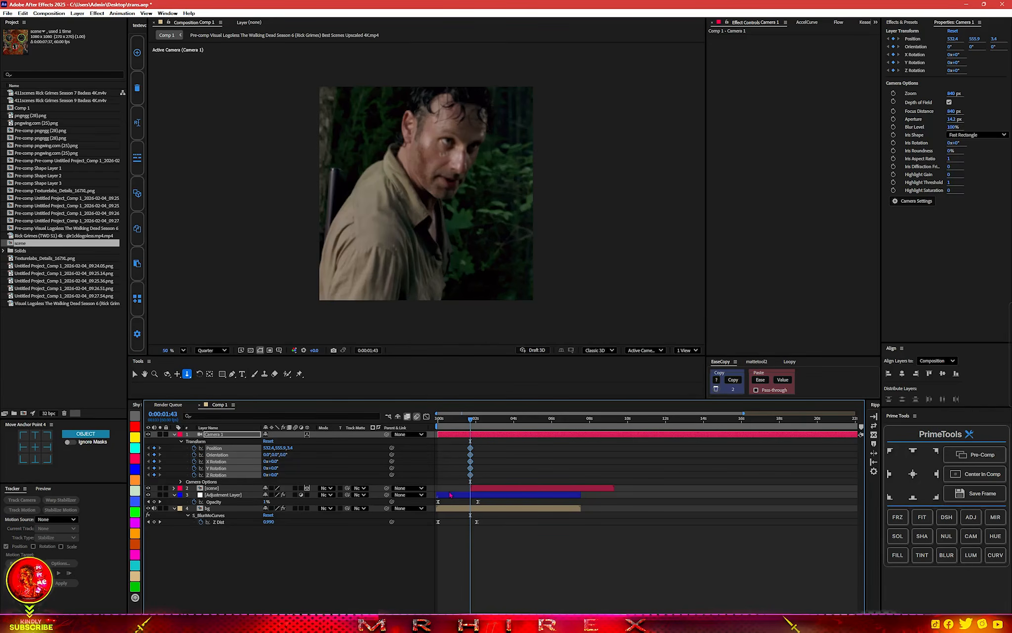
left_click_drag(474, 421, 509, 422)
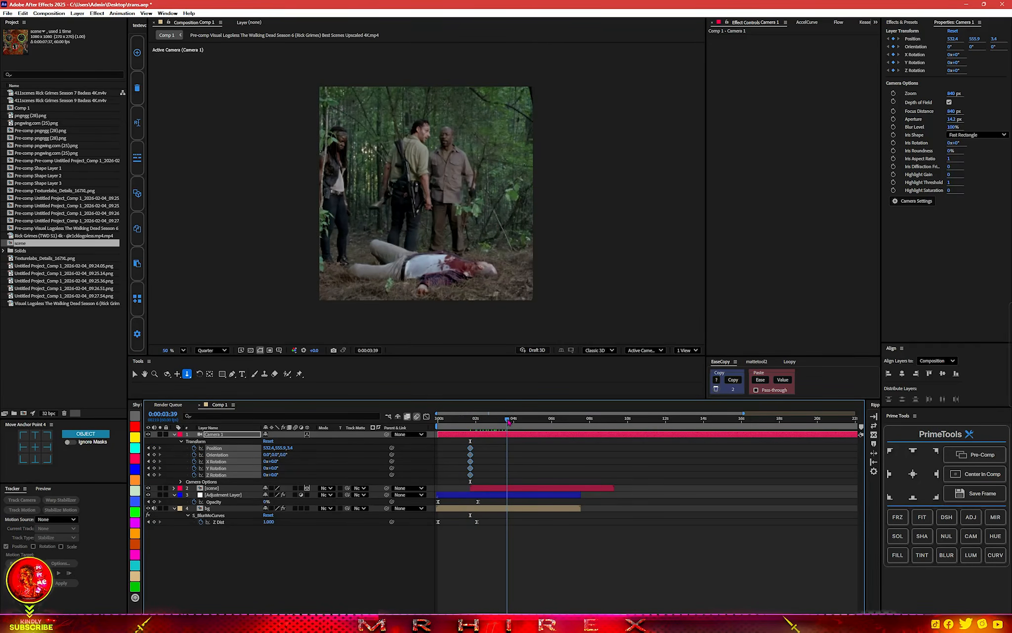
left_click(267, 441)
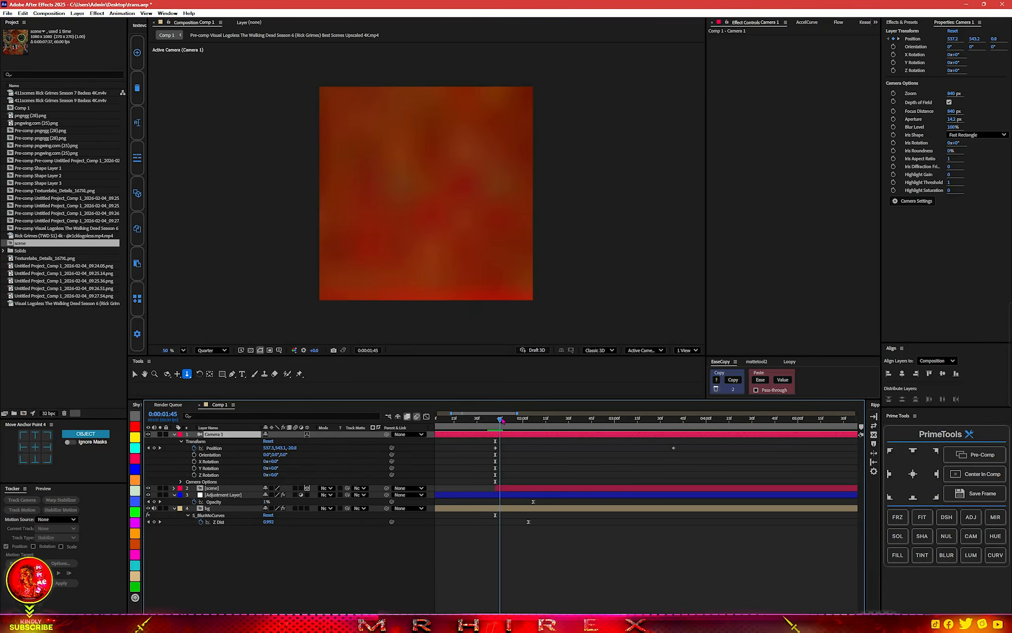
Ease the camera's Position keyframes, shape the speed graph to an early peak with a long slowdown, and preview the move.
left_click_drag(500, 419, 592, 419)
left_click_drag(694, 451, 482, 446)
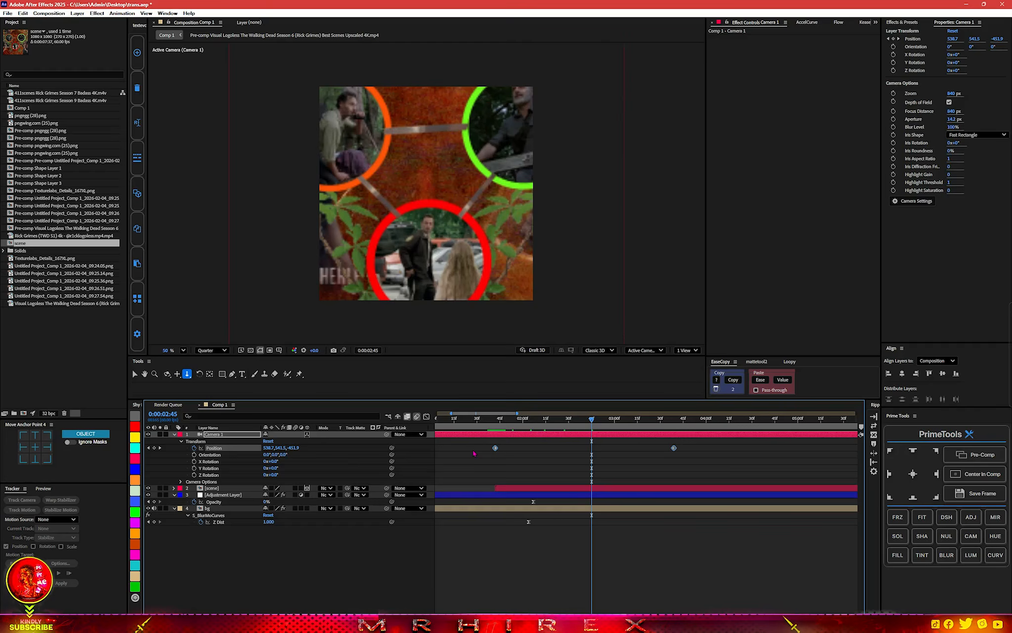
left_click(426, 416)
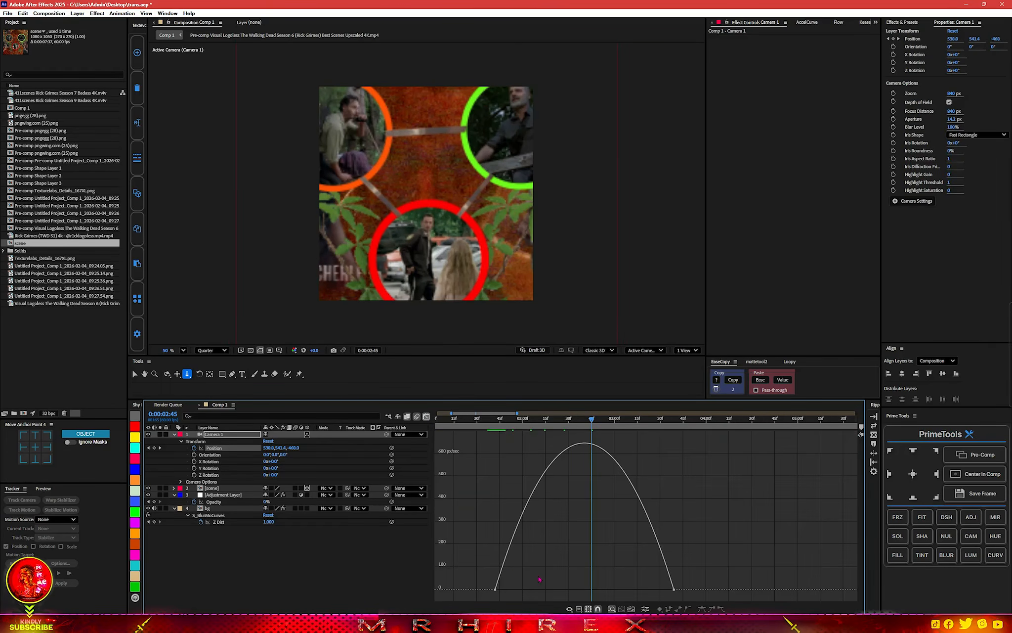
left_click_drag(701, 576, 587, 578)
left_click(475, 421)
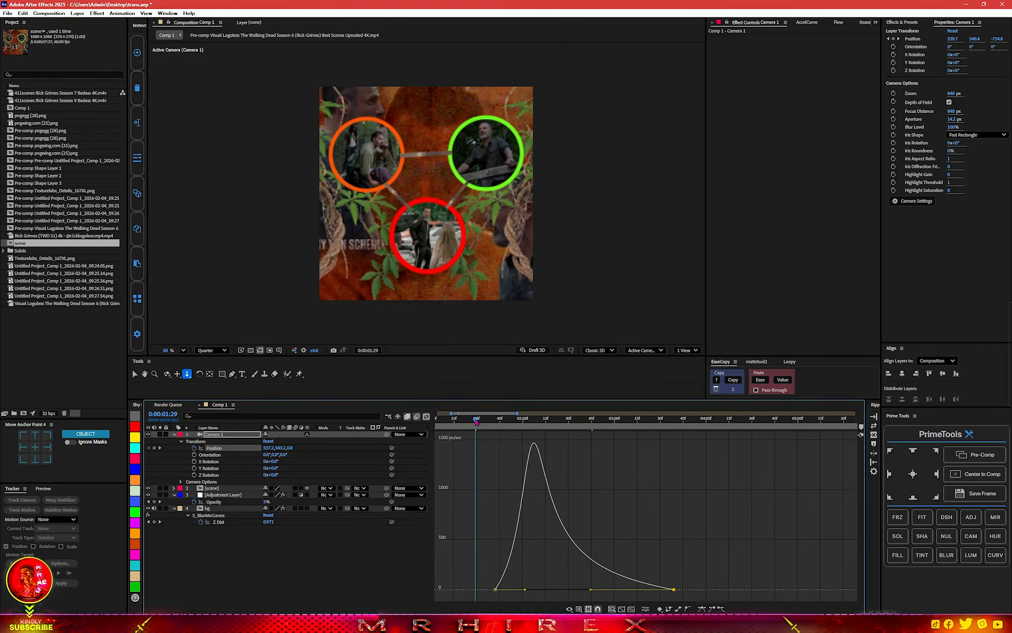
key("space")
left_click_drag(475, 421, 513, 420)
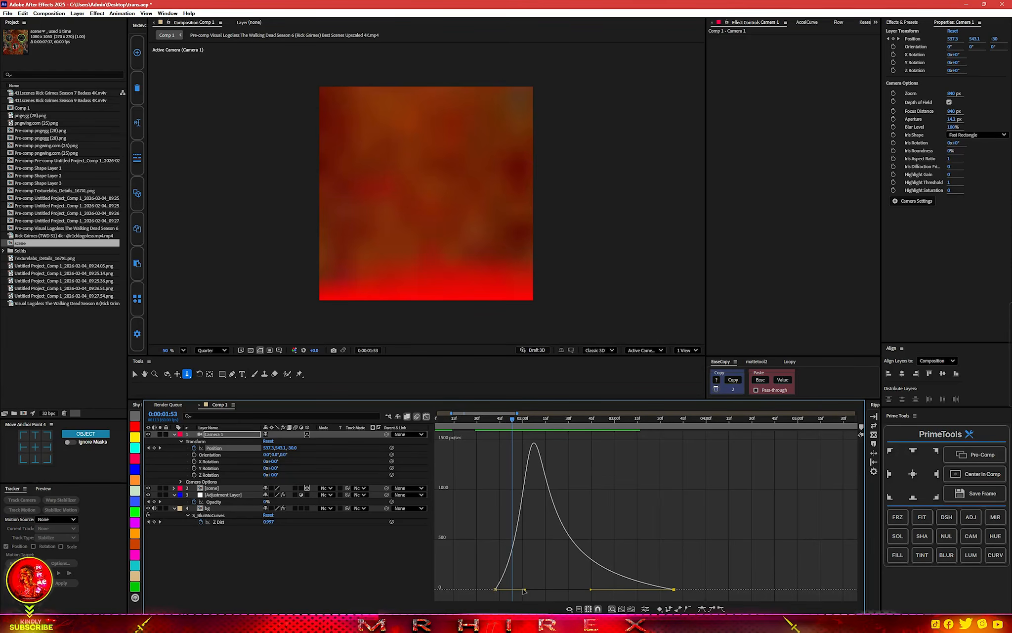
Reshape the camera's Position speed graph for a slower start and a later peak, then preview it.
left_click_drag(524, 590, 604, 589)
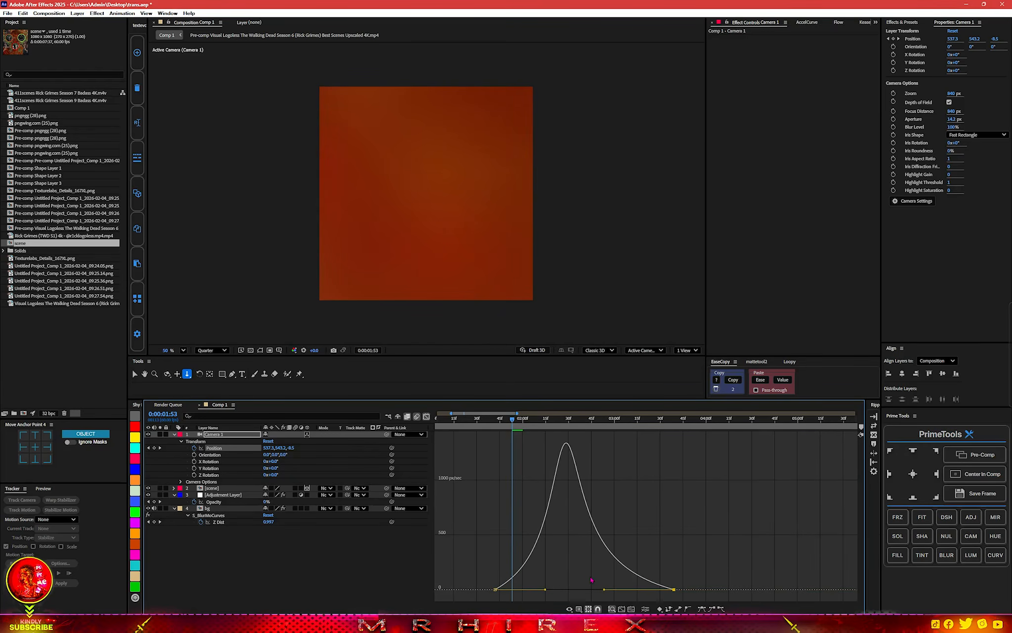
key("space")
key("space")
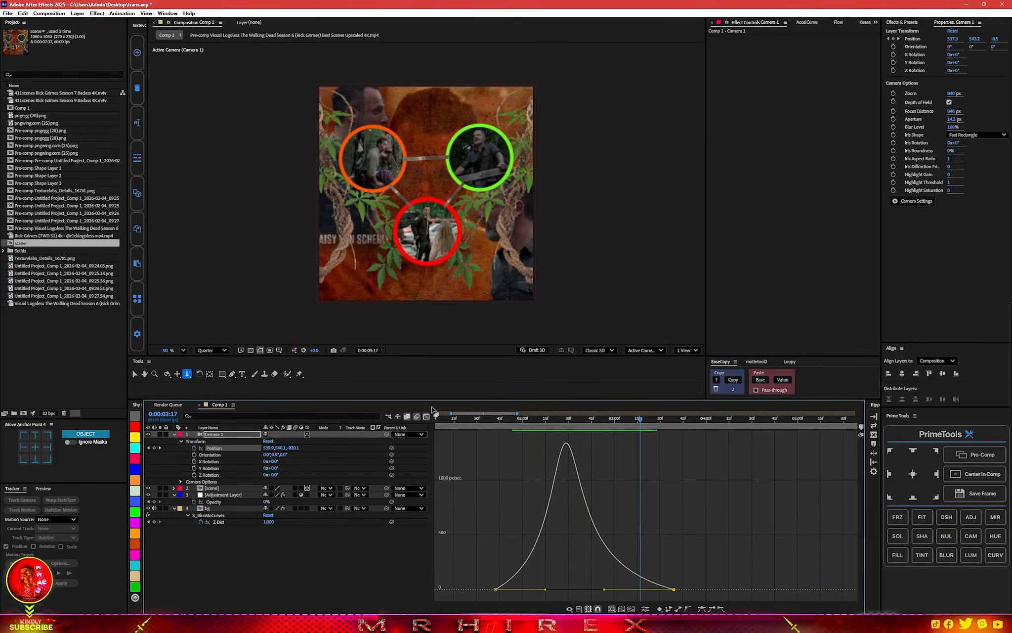
Close the graph, shift the camera's last Position keyframe slightly later and preview the move.
left_click(426, 416)
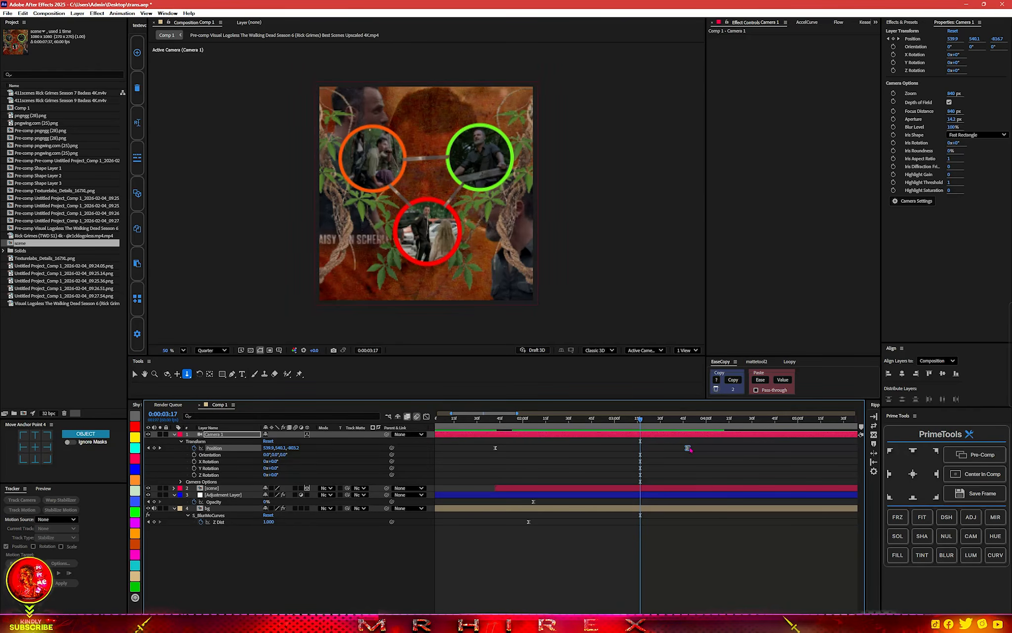
left_click(482, 421)
scroll(450, 525, "down", 2)
key("space")
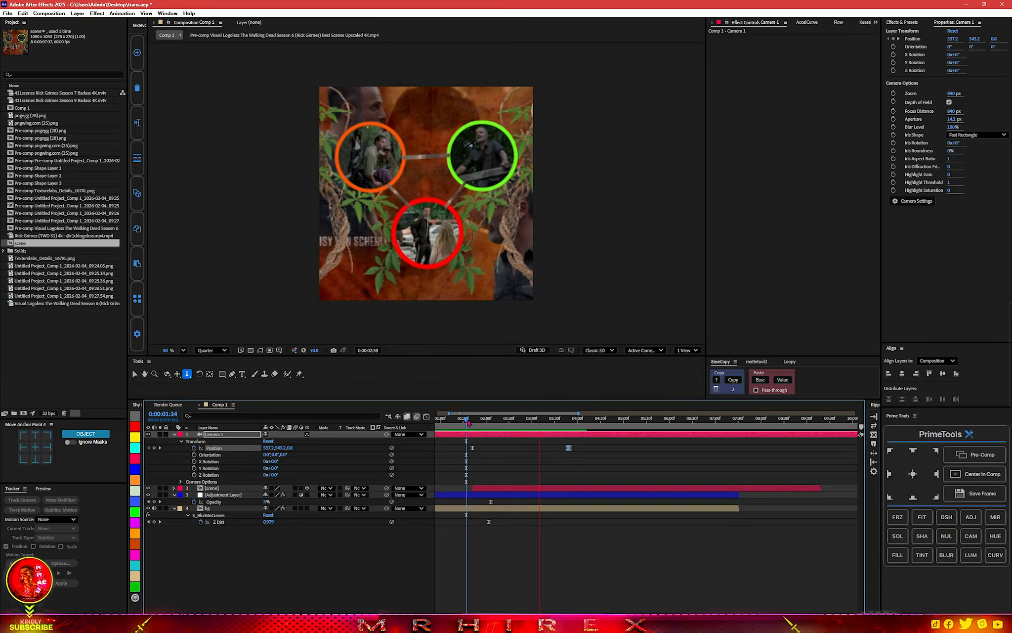
Dolly the camera slightly at 0:00:01:42 so its first Position keyframe is about 538.9, 539.7, 0.
left_click(472, 419)
left_click_drag(473, 422, 475, 422)
key("=")
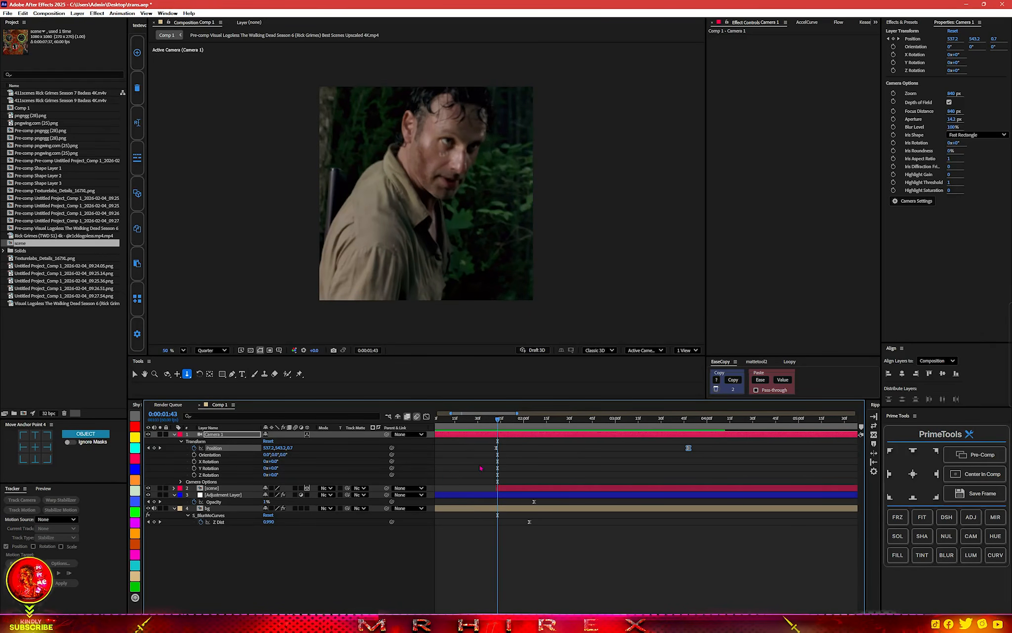
key("=")
left_click_drag(508, 421, 502, 421)
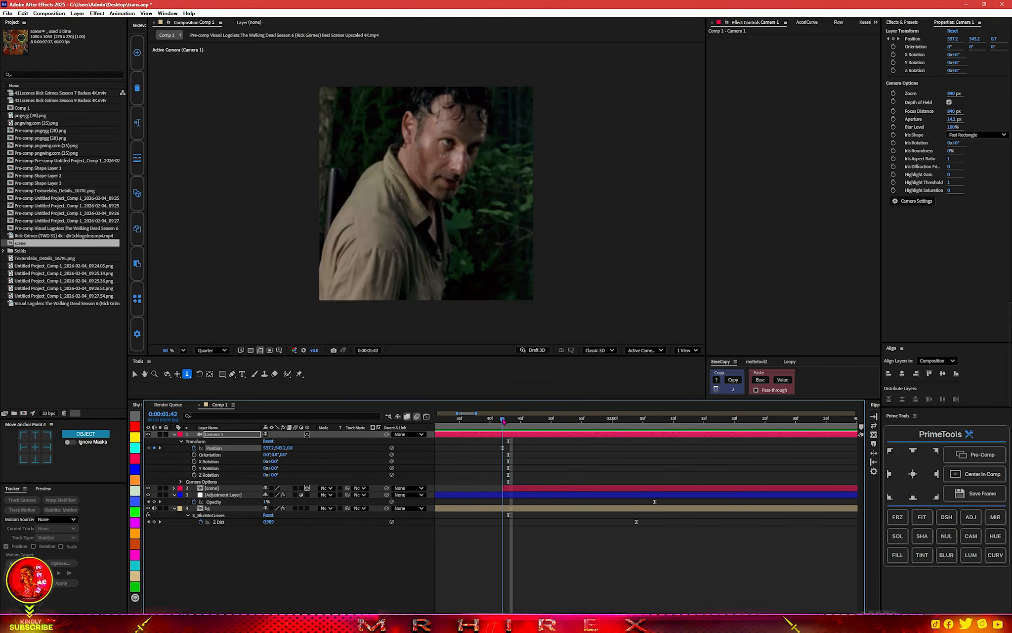
left_click_drag(438, 137, 438, 131)
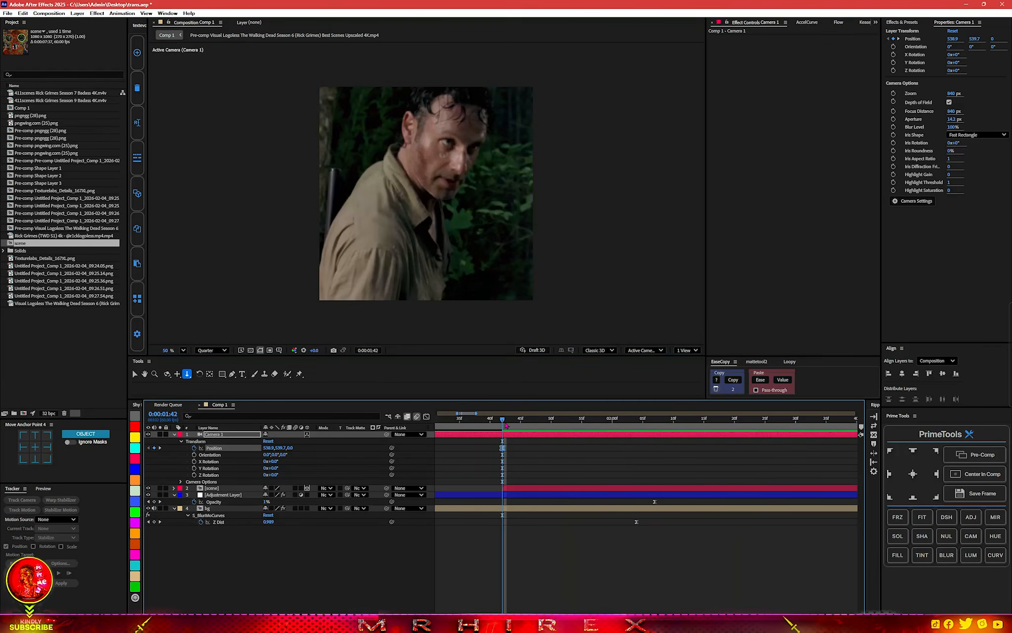
Reshape the camera's Position speed graph to a very fast start with a long slowdown and preview the transition.
left_click_drag(519, 443, 563, 591)
key("shift+F3")
scroll(530, 589, "down", 2)
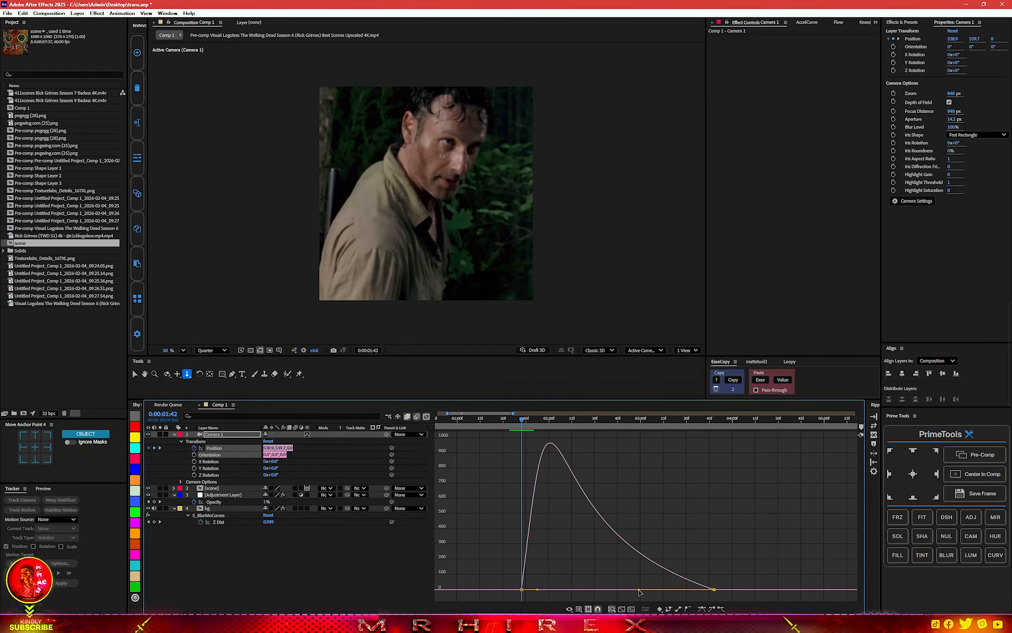
key("space")
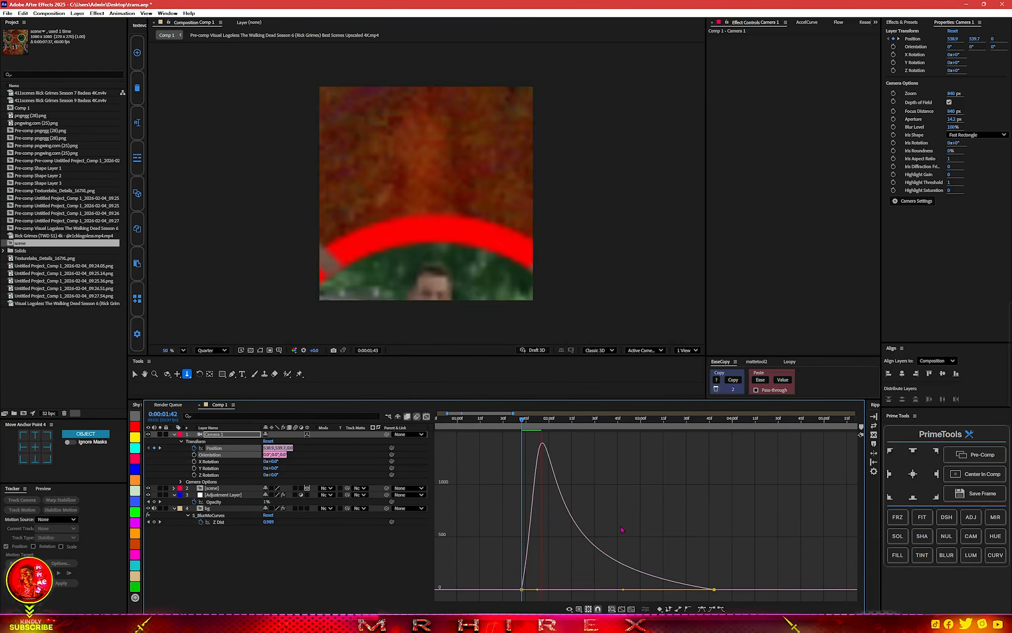
key("space")
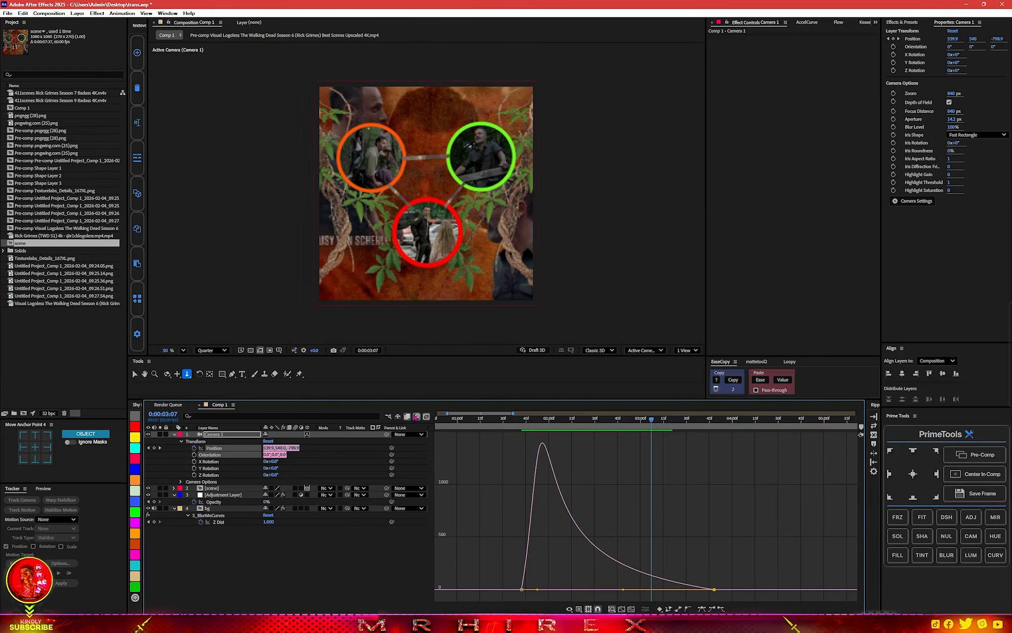
Close the graph view, move to 0:00:02:26 and apply the S_WipeCircle effect to the scene layer.
left_click(426, 417)
left_click_drag(459, 421, 509, 430)
left_click(509, 489)
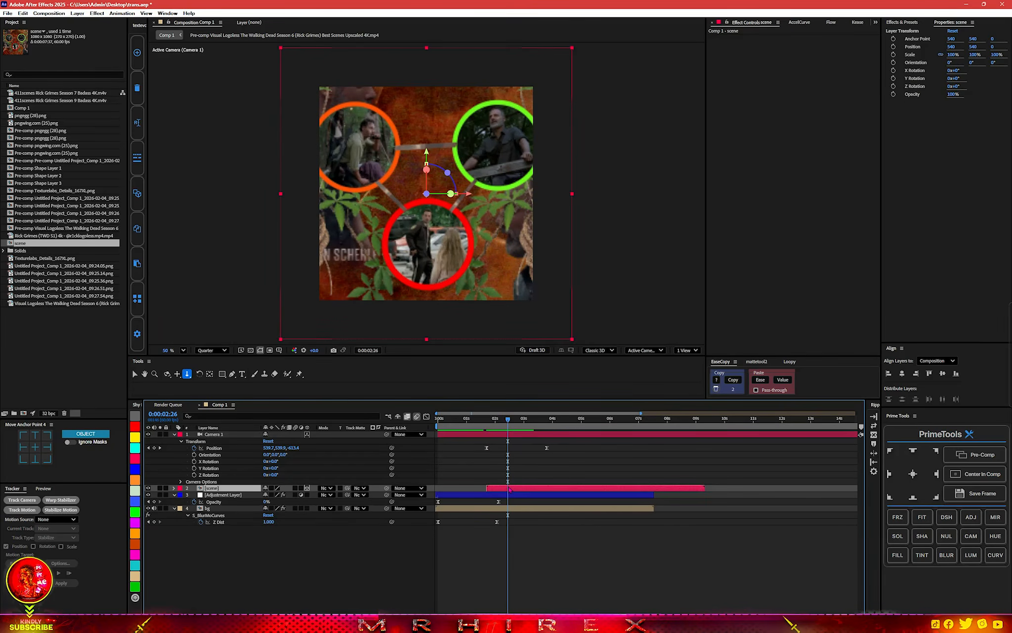
key("ctrl+space")
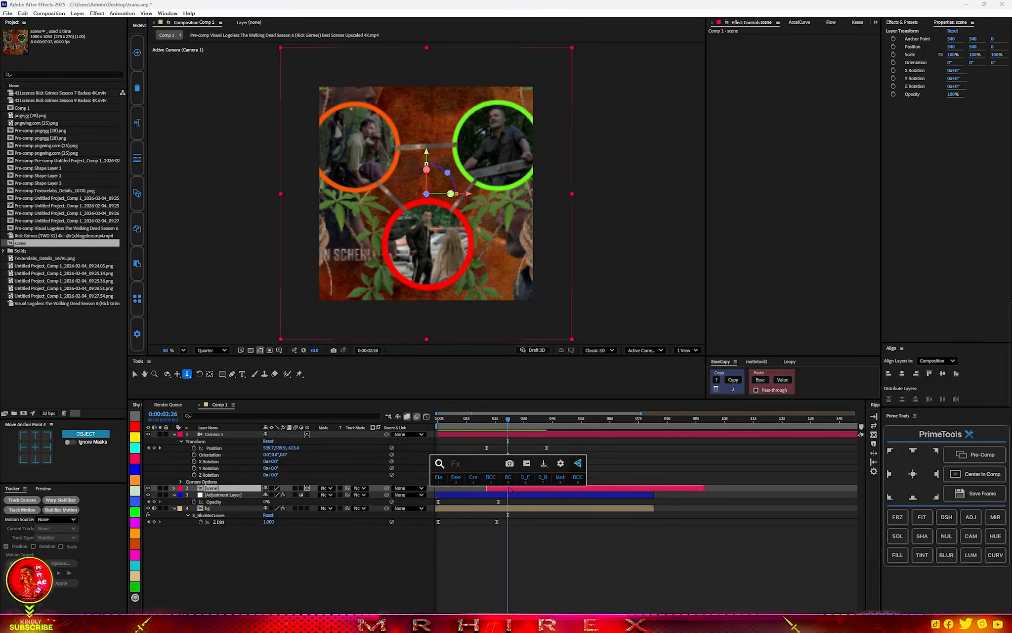
type("cir")
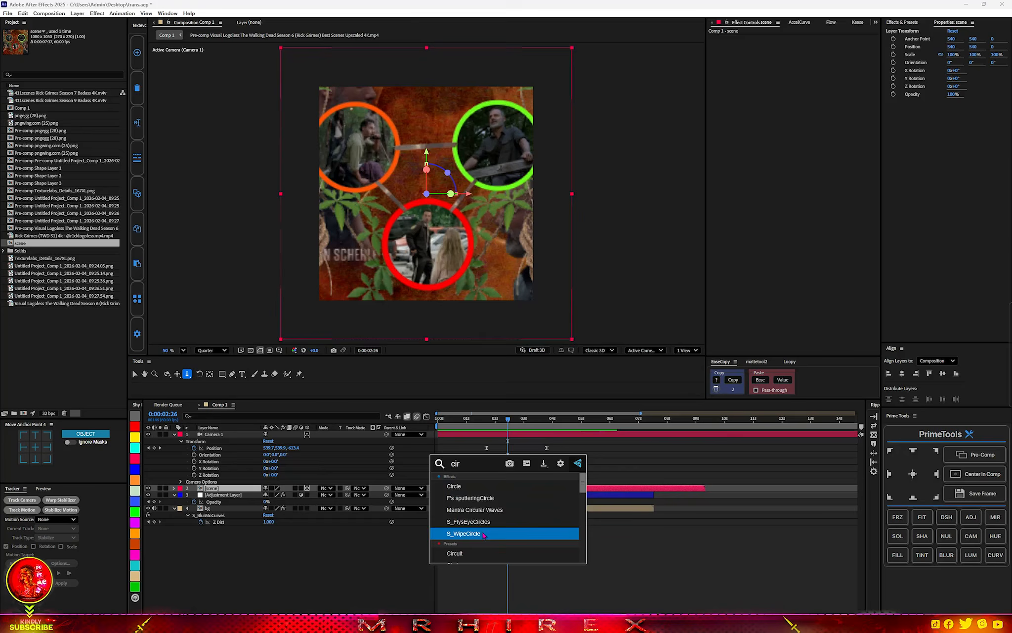
left_click(483, 533)
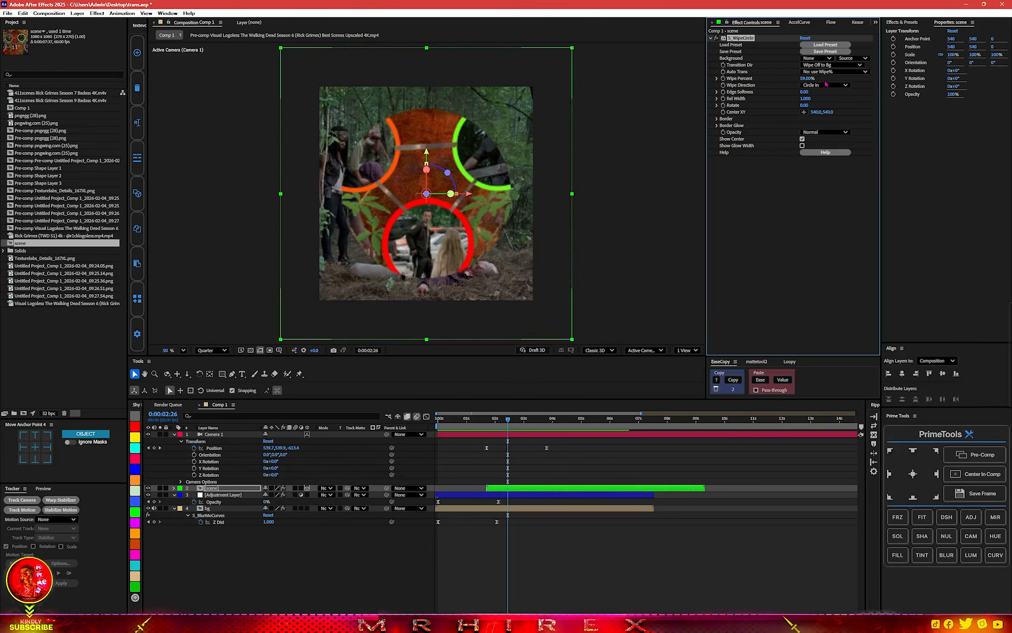
Set the circle wipe's direction to Circle Out, its edge softness to 23 and its wipe percent to 100%.
key("ctrl+z")
left_click(825, 85)
left_click(828, 103)
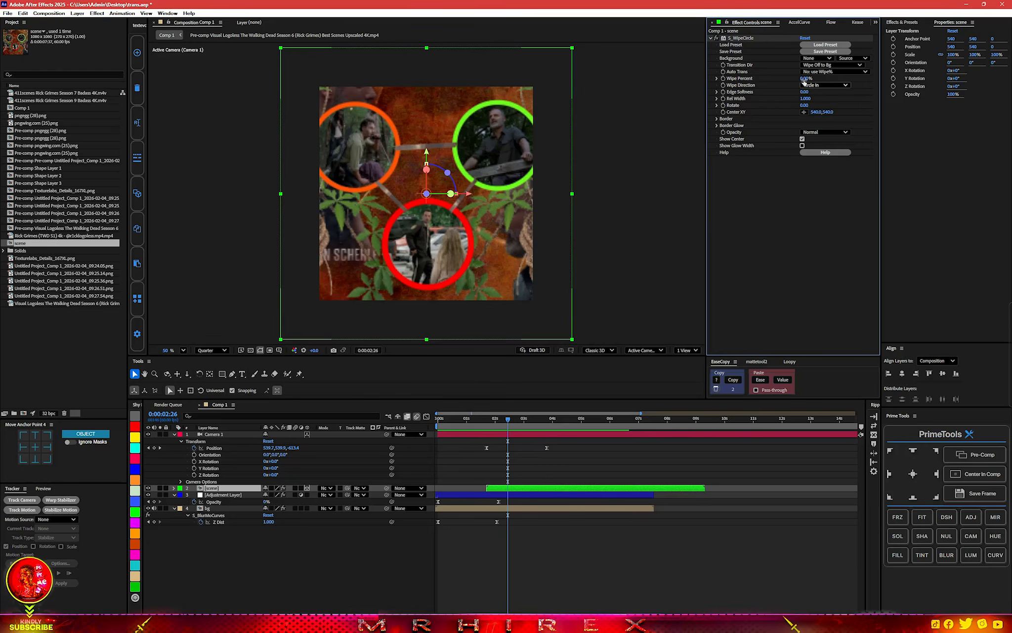
left_click_drag(811, 78, 816, 92)
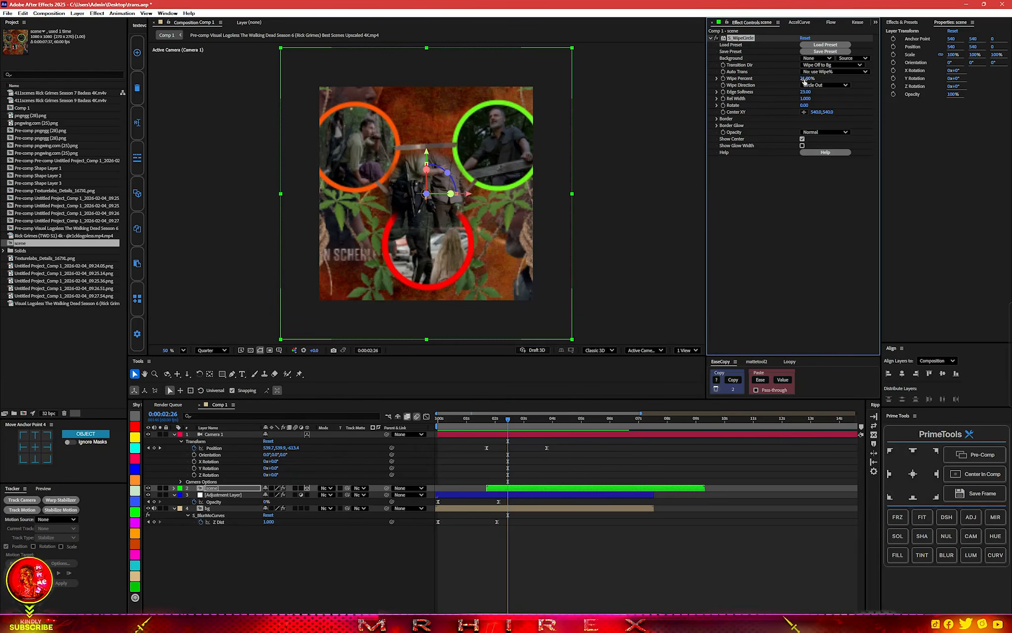
left_click_drag(807, 79, 830, 76)
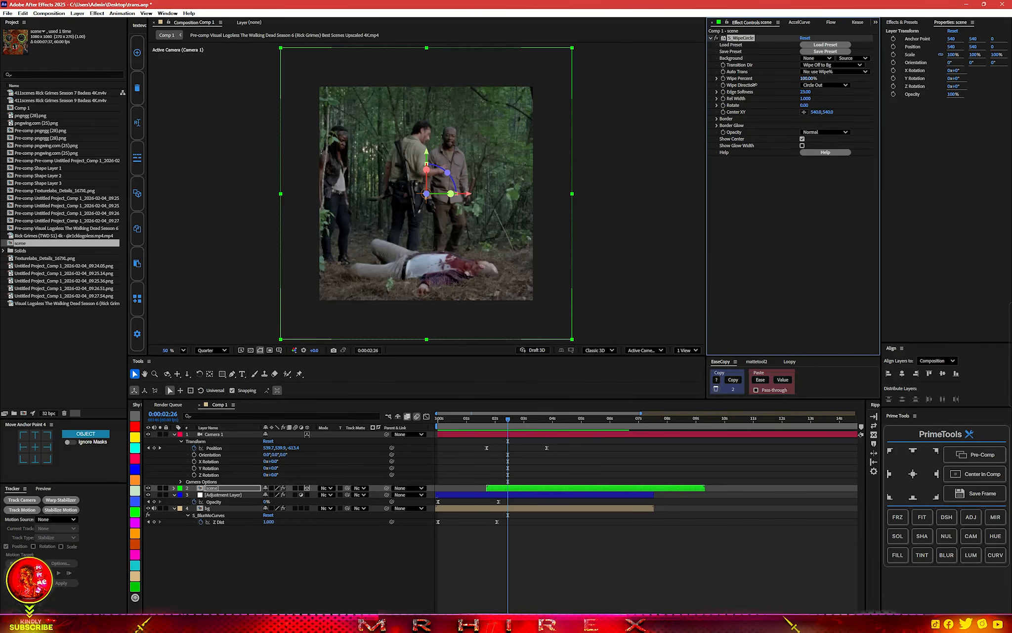
Keyframe Wipe Percent from 100% near the scene layer's start to 0% at 0:00:03:05.
left_click(722, 79)
key("u")
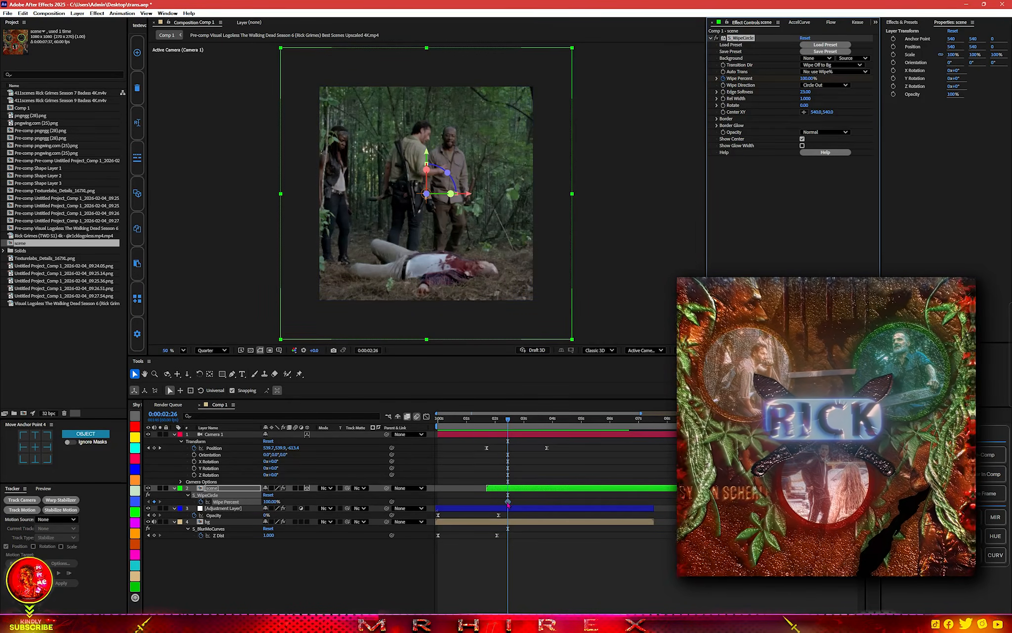
left_click_drag(507, 501, 489, 501)
left_click_drag(507, 420, 526, 420)
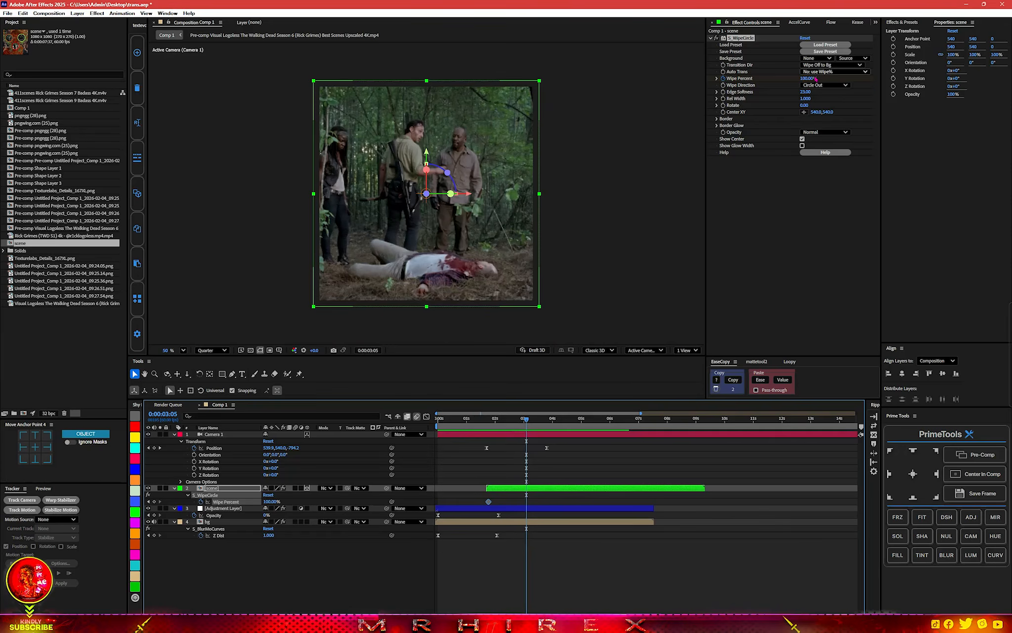
left_click_drag(803, 79, 762, 81)
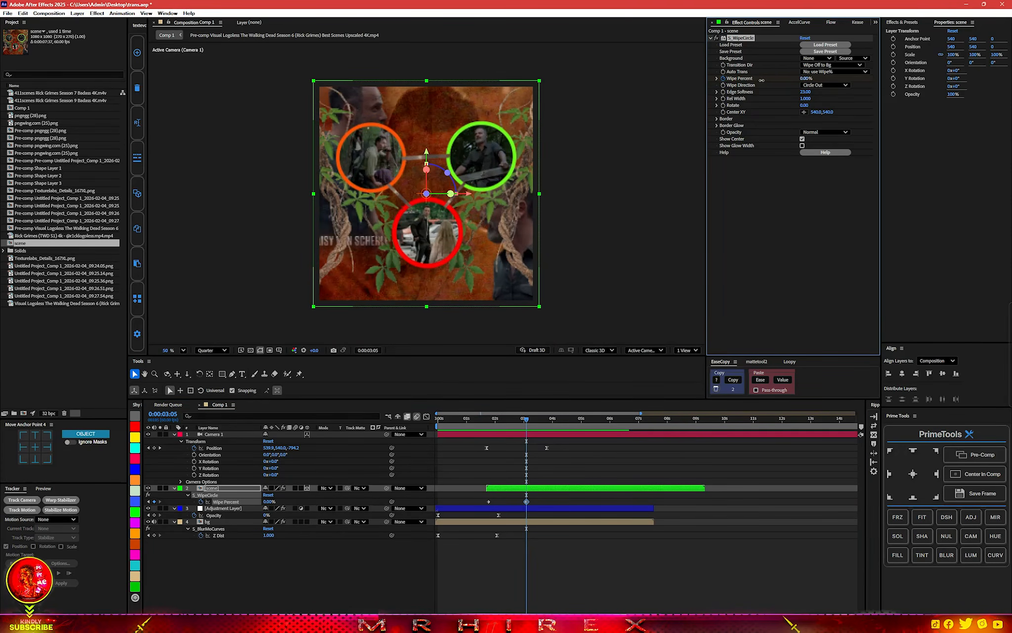
Play back the transition from before the scene layer's start to check the circle wipe with the camera move.
left_click(488, 423)
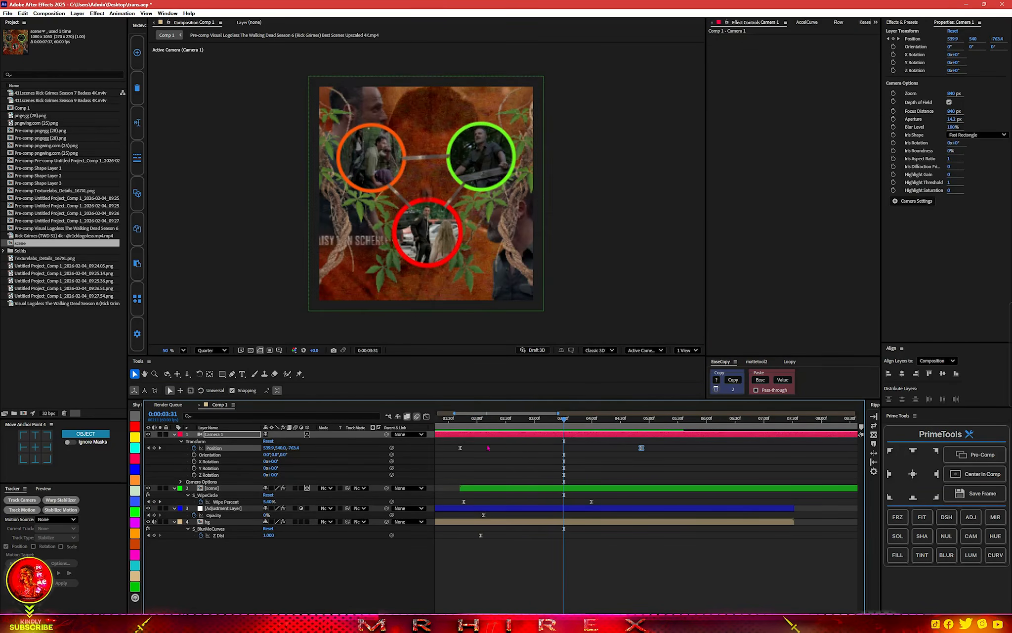
left_click(443, 424)
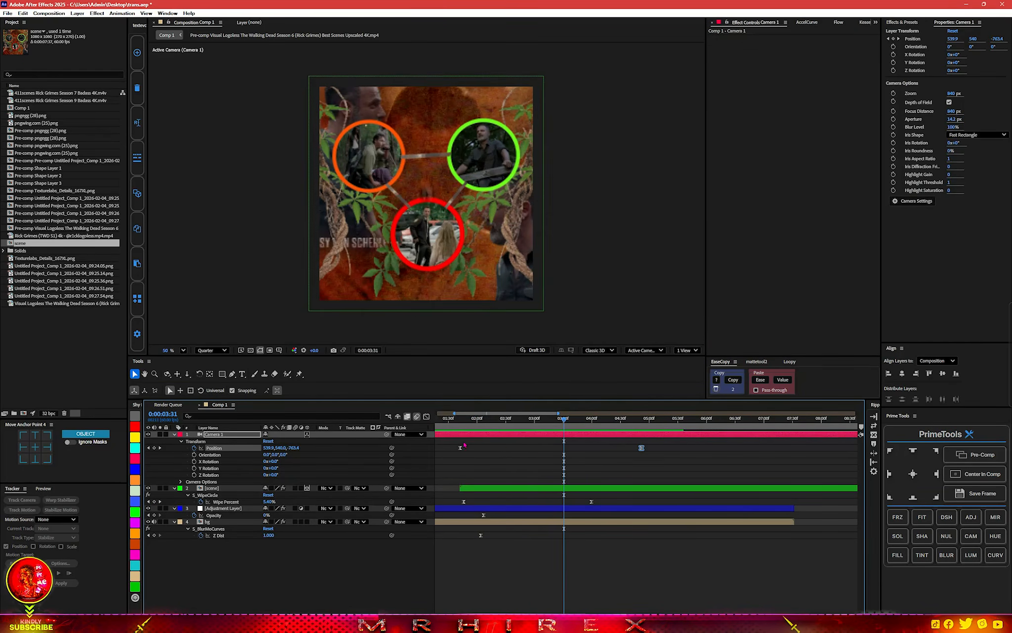
key("space")
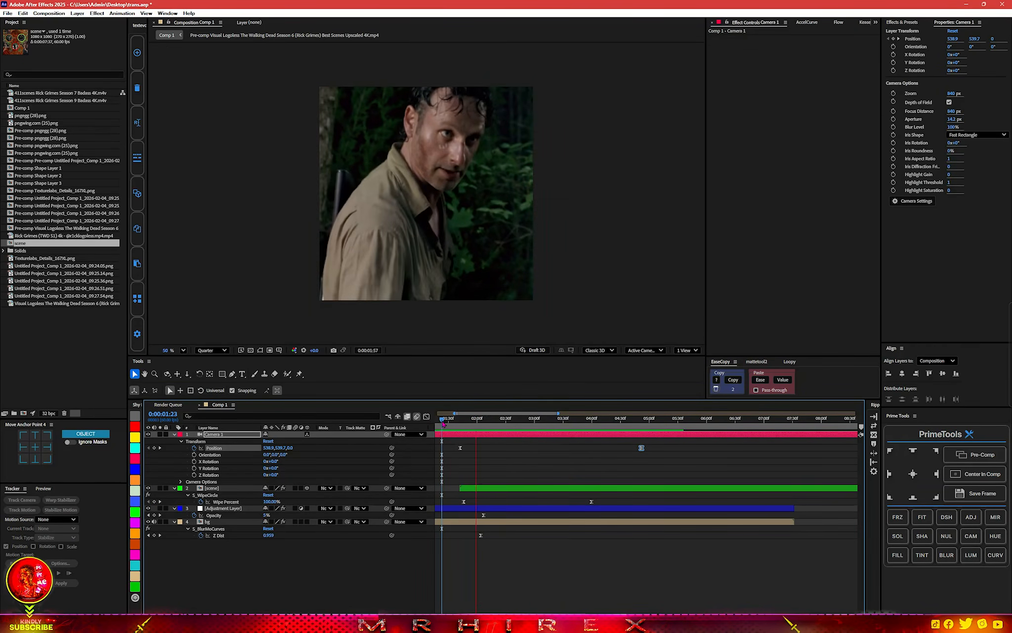
key("space")
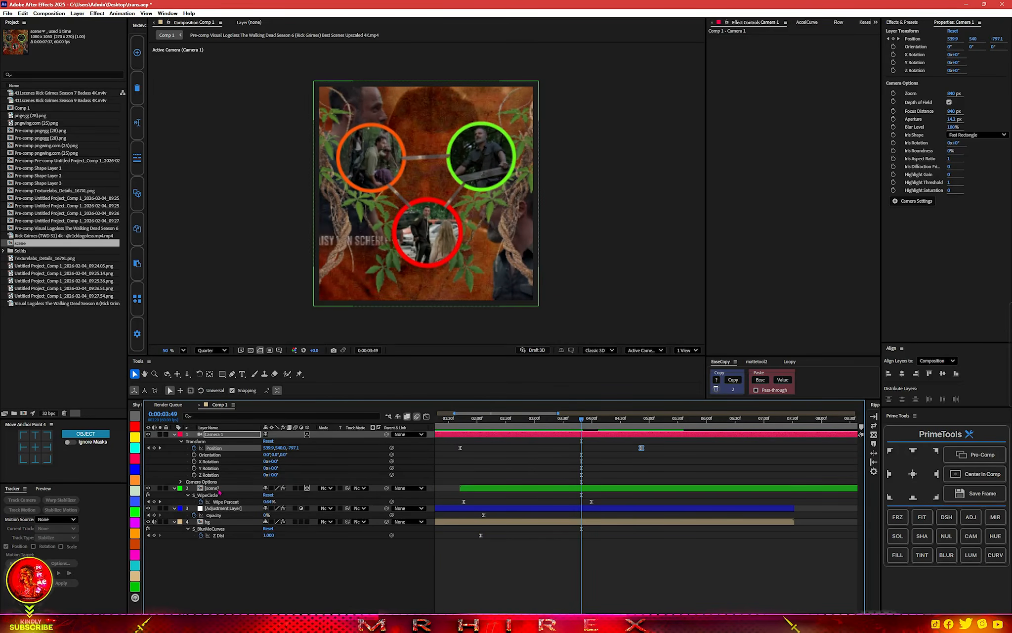
Open the scene composition, identify the orange ring's layer by toggling its visibility, and open Pre-comp Shape Layer 1.
double_click(220, 490)
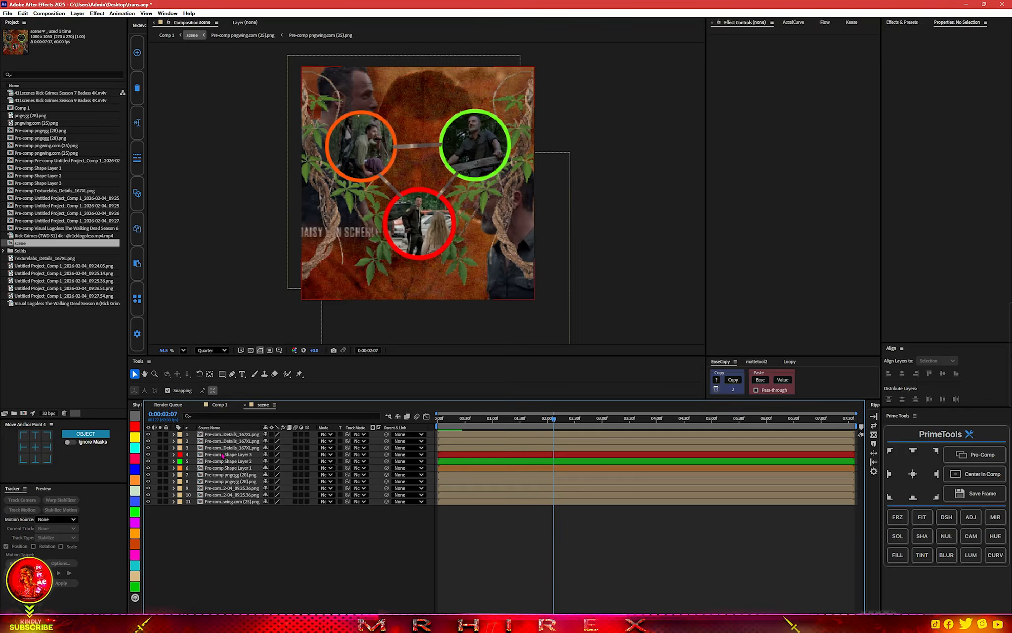
left_click(212, 502)
left_click(214, 468)
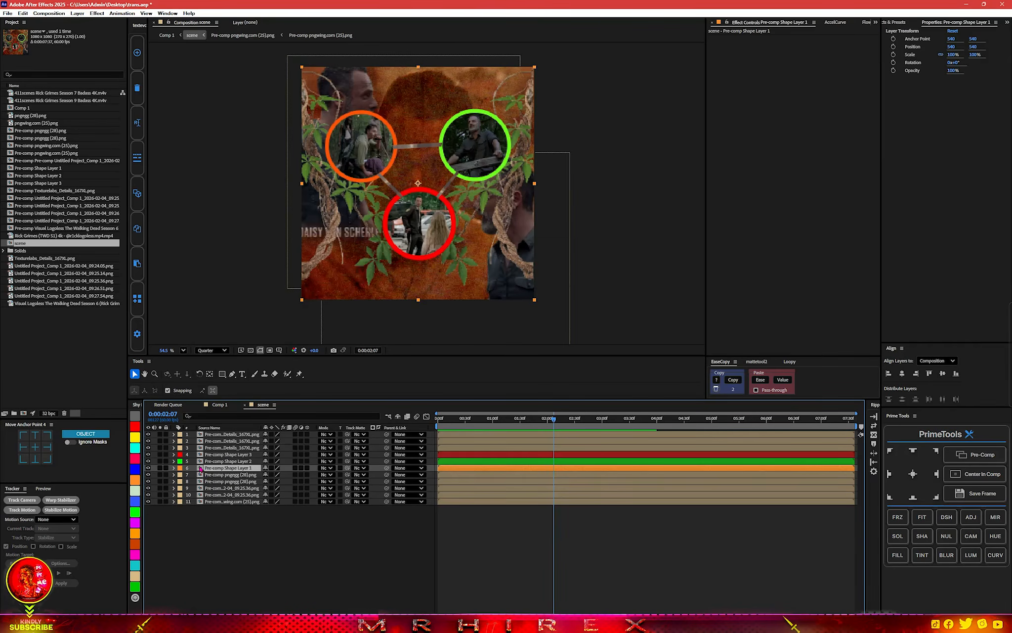
left_click(148, 468)
left_click(148, 468)
left_click_drag(553, 419, 451, 440)
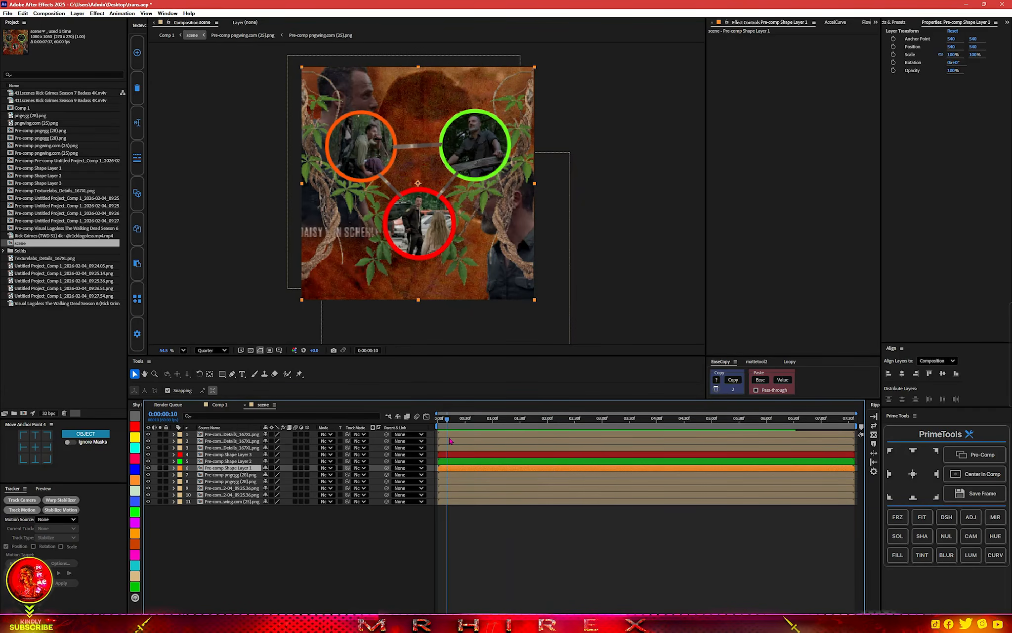
double_click(245, 470)
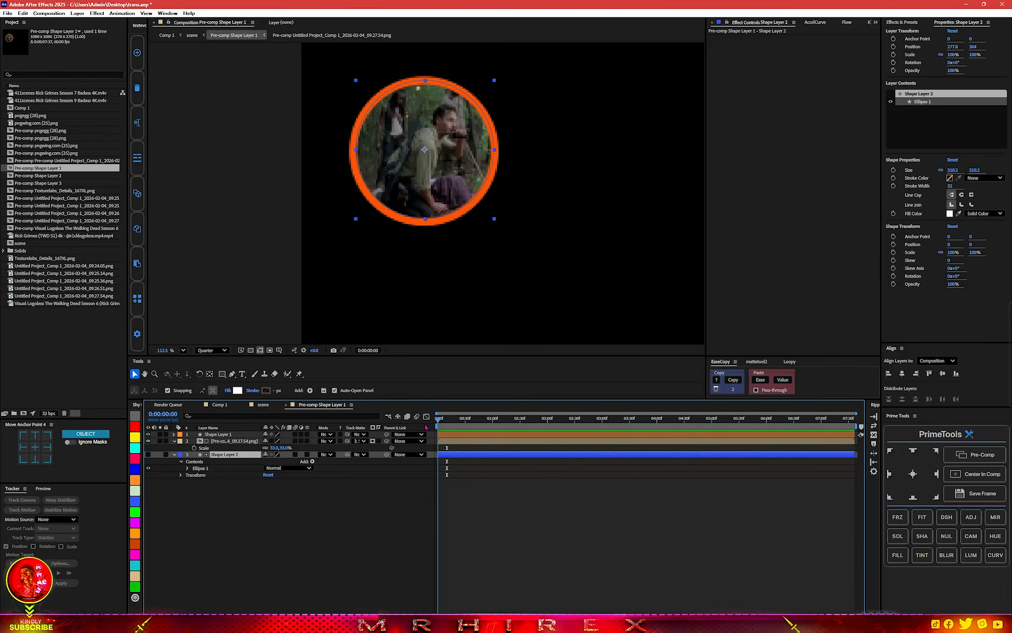
Select the orange ring's Shape Layer 1, switch the preview to full resolution and reveal the layer's Rotation.
left_click(188, 434)
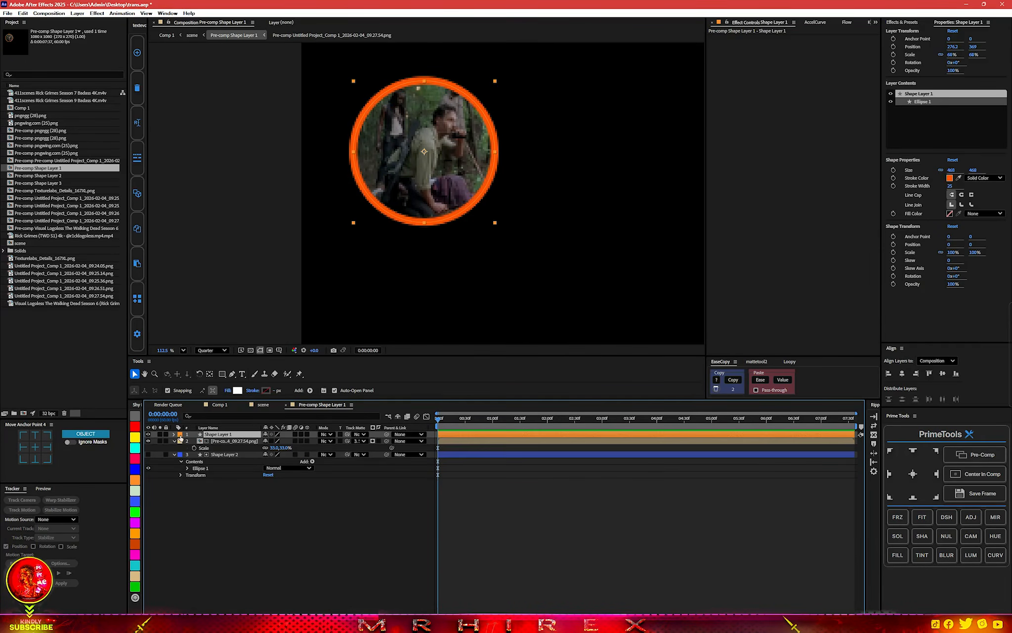
left_click(149, 434)
left_click(148, 434)
scroll(432, 325, "down", 2)
key("ctrl+j")
key("r")
Apply Texturize to the orange ring with the Ground texture at scale 25, and rotate the ring to 72°.
key("ctrl+space")
type("textu")
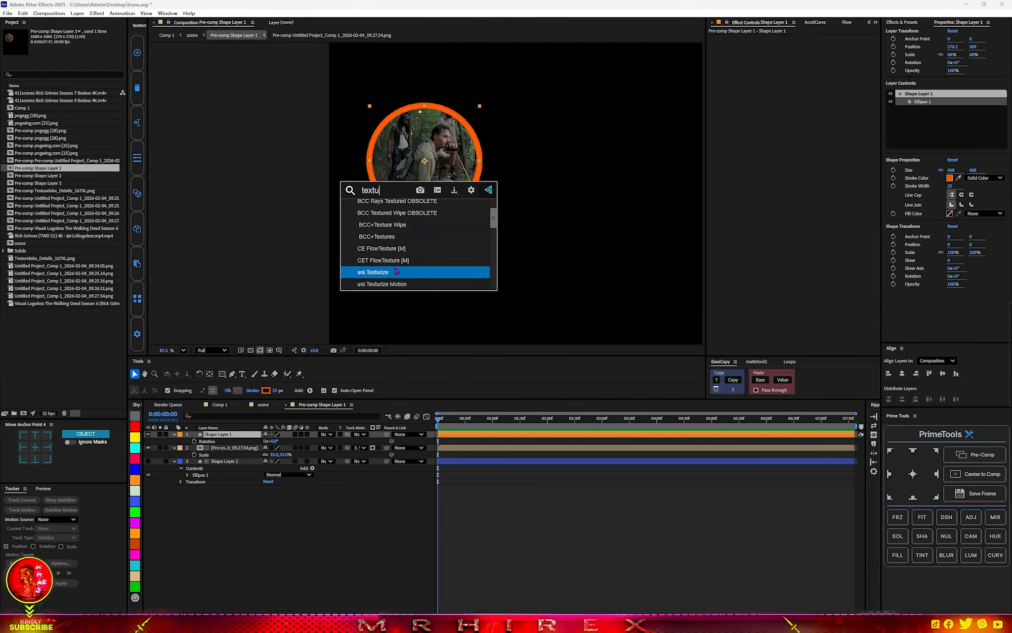
left_click(395, 272)
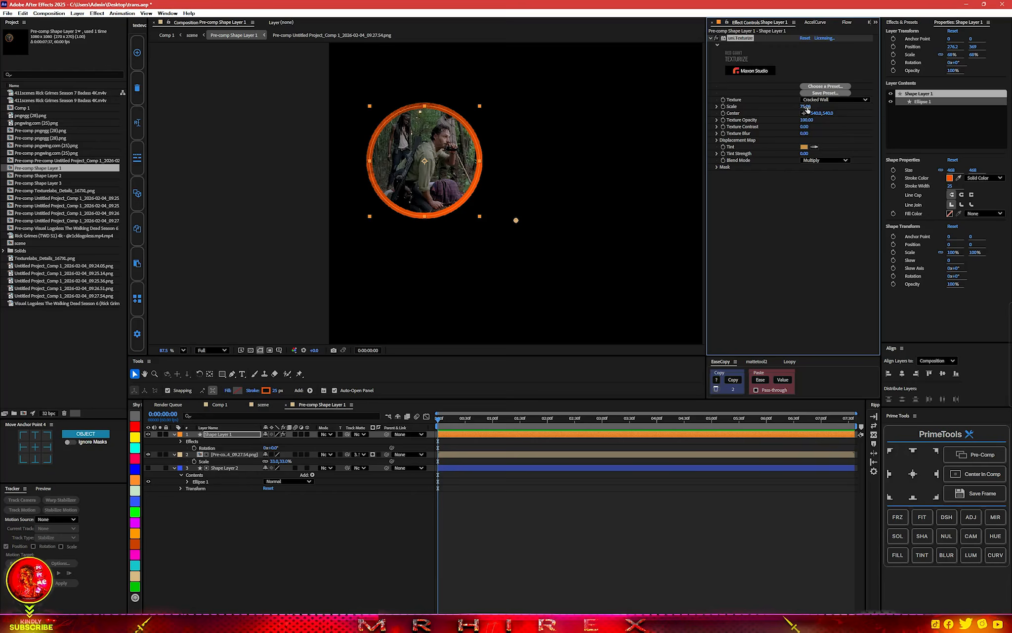
left_click_drag(794, 106, 782, 108)
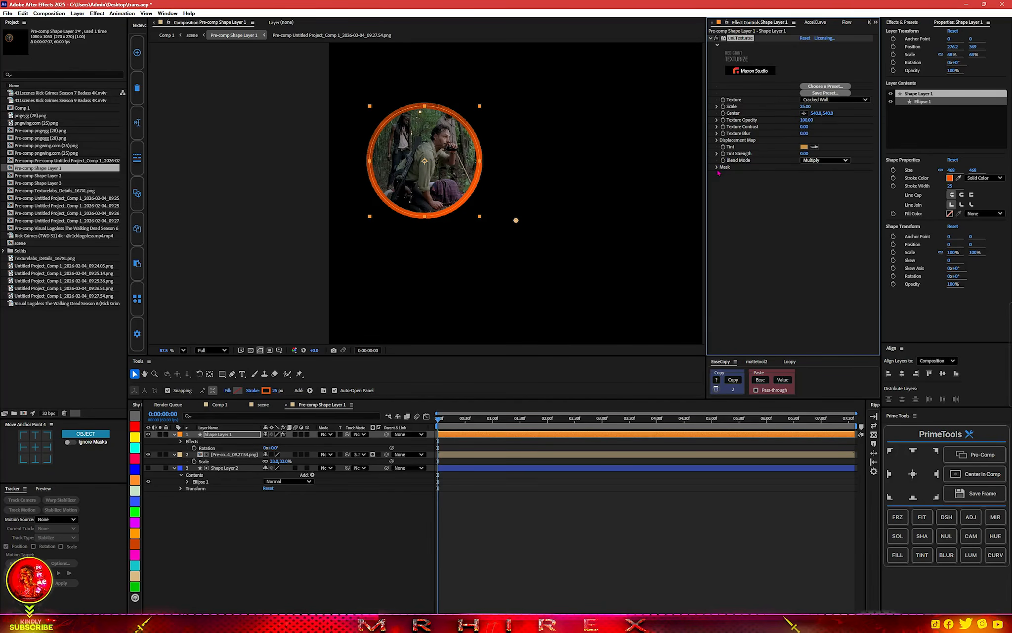
left_click(802, 167)
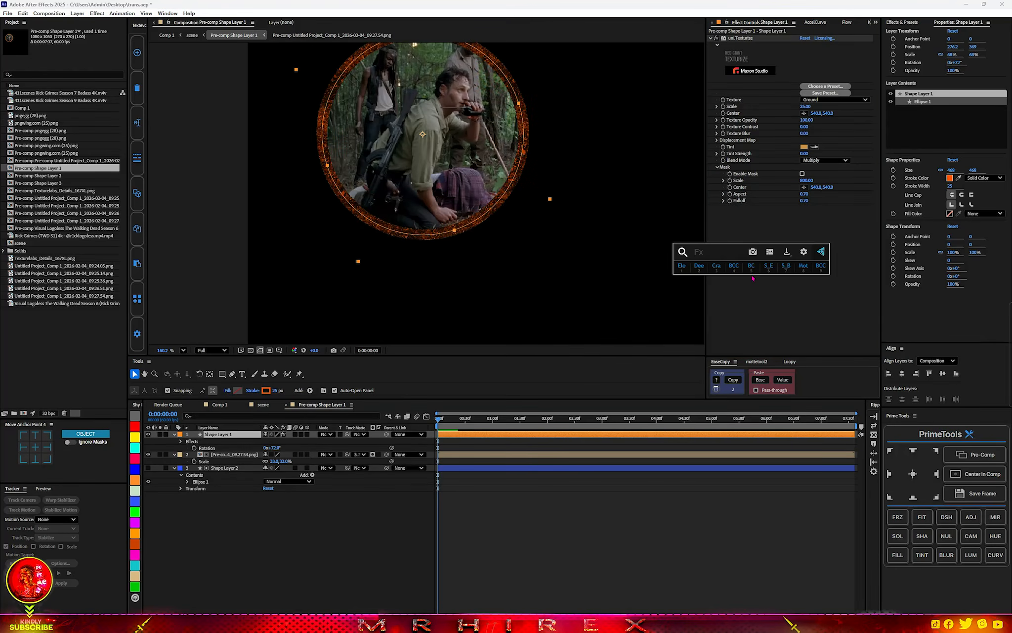
Search the effects for "shin" and add S_EmbossShiny to the textured ring.
type("bb")
left_click(778, 230)
key("ctrl+space")
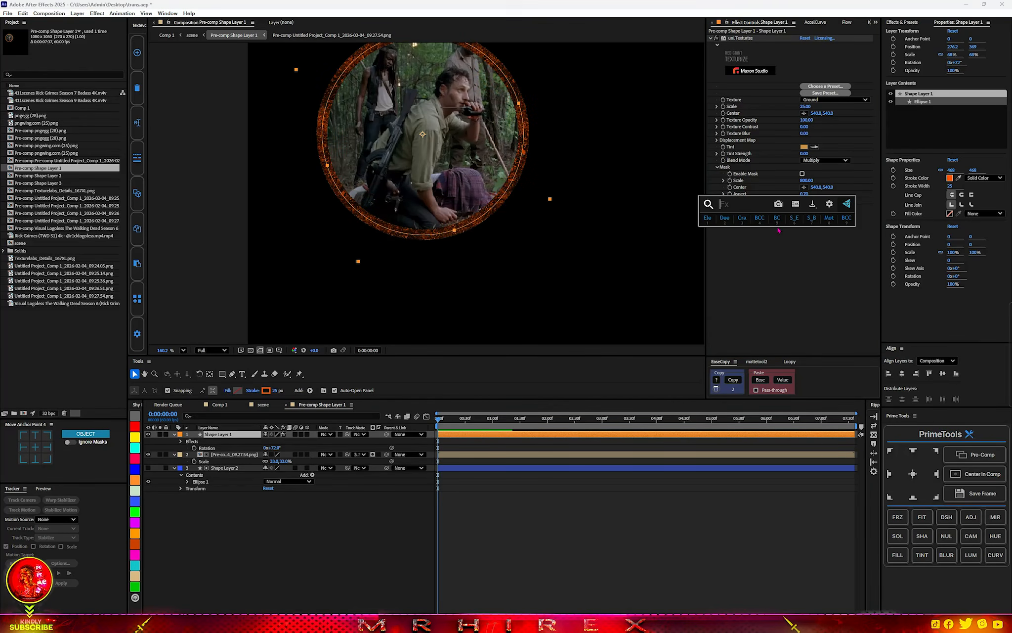
type("glow")
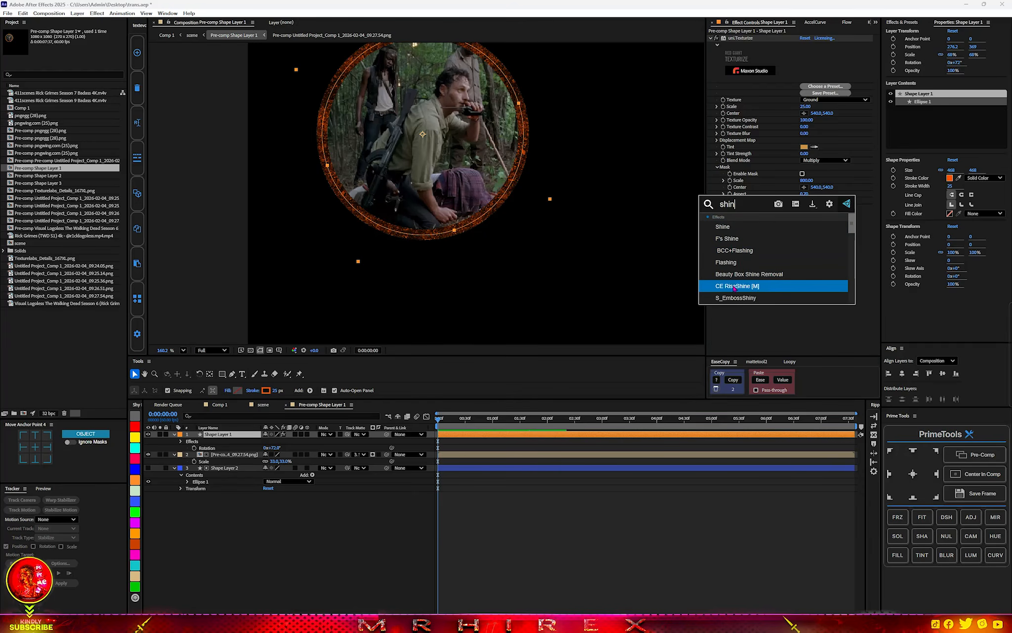
left_click(733, 300)
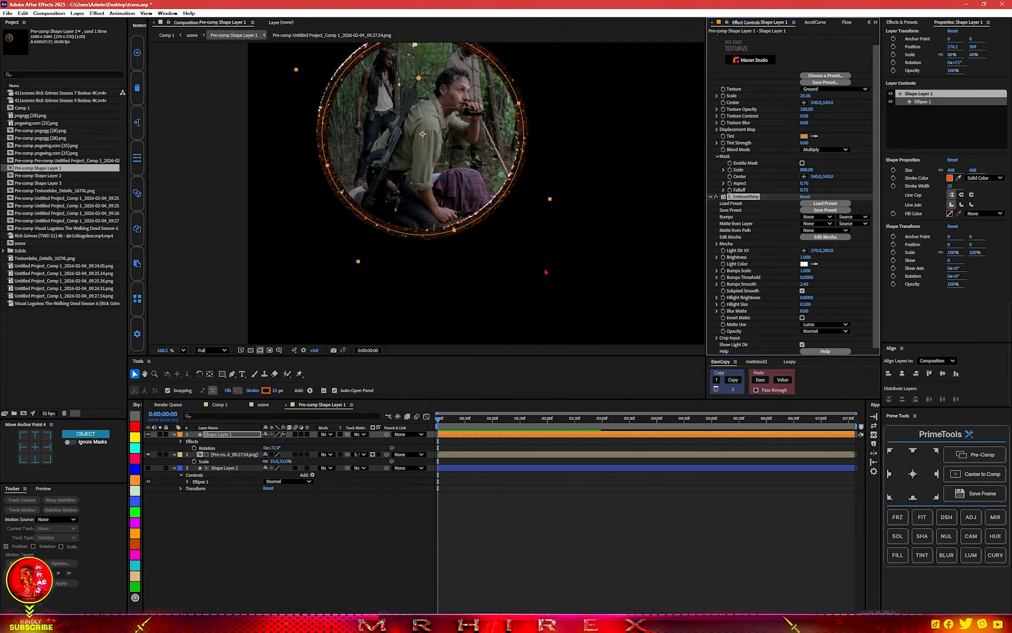
scroll(544, 271, "down", 1)
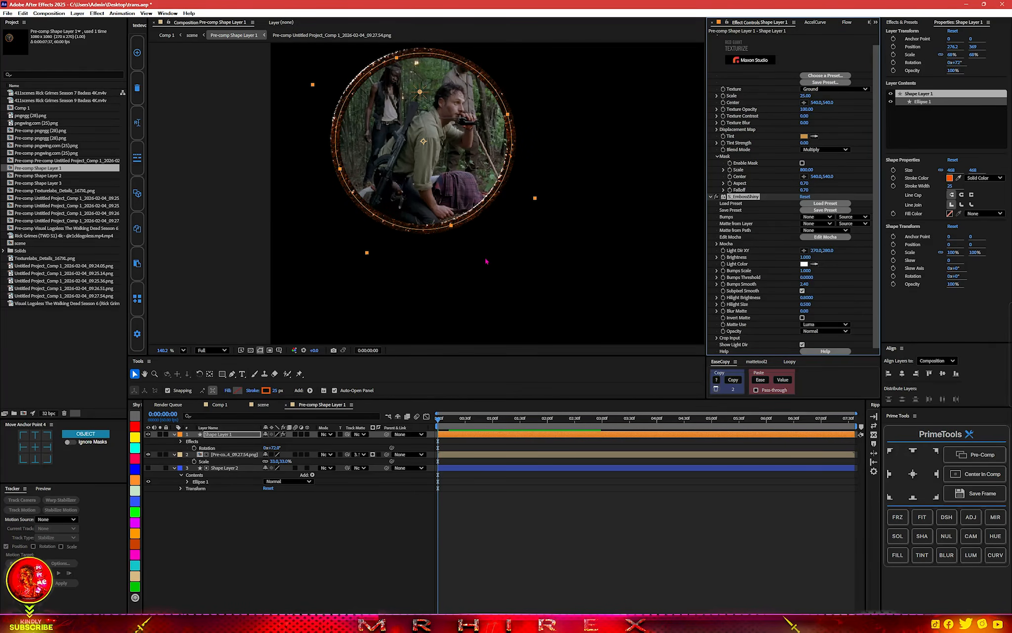
Pre-compose the ring's Shape Layer 1 together with its effects.
left_click(235, 436)
left_click(953, 456)
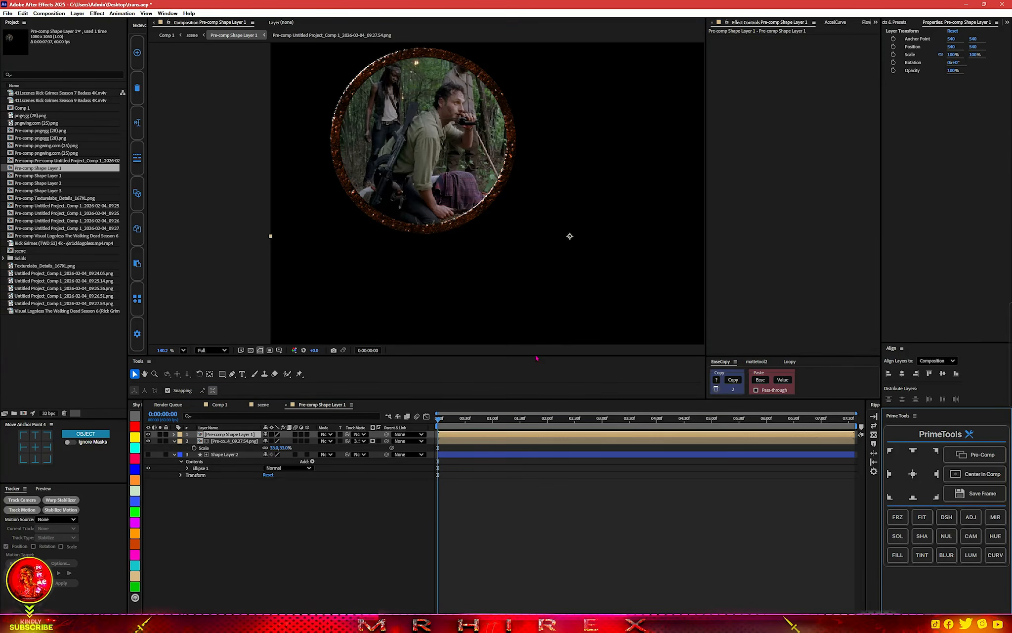
key("ctrl+space")
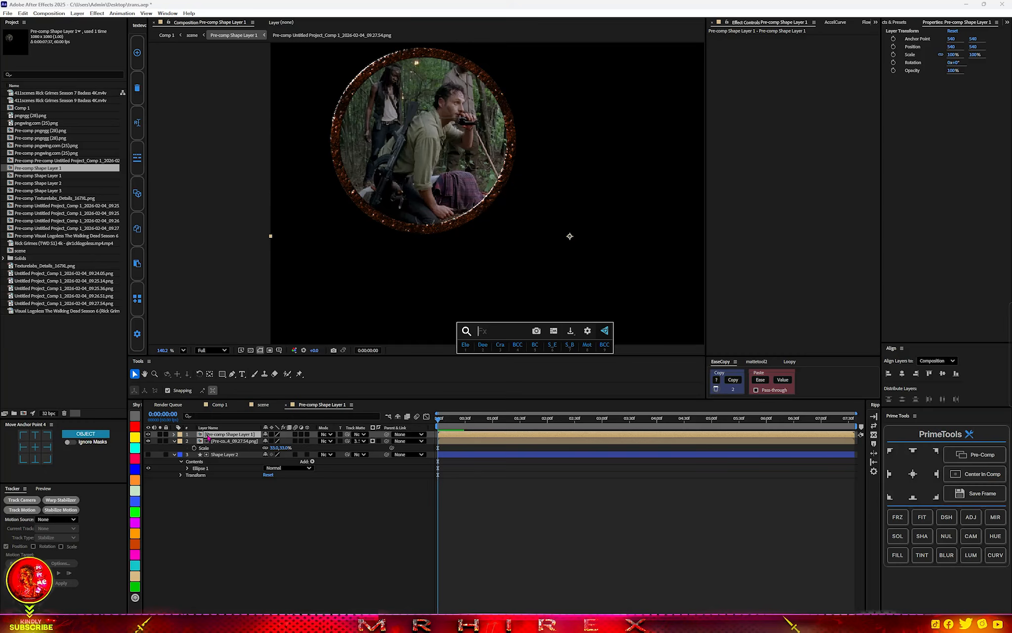
key("Escape")
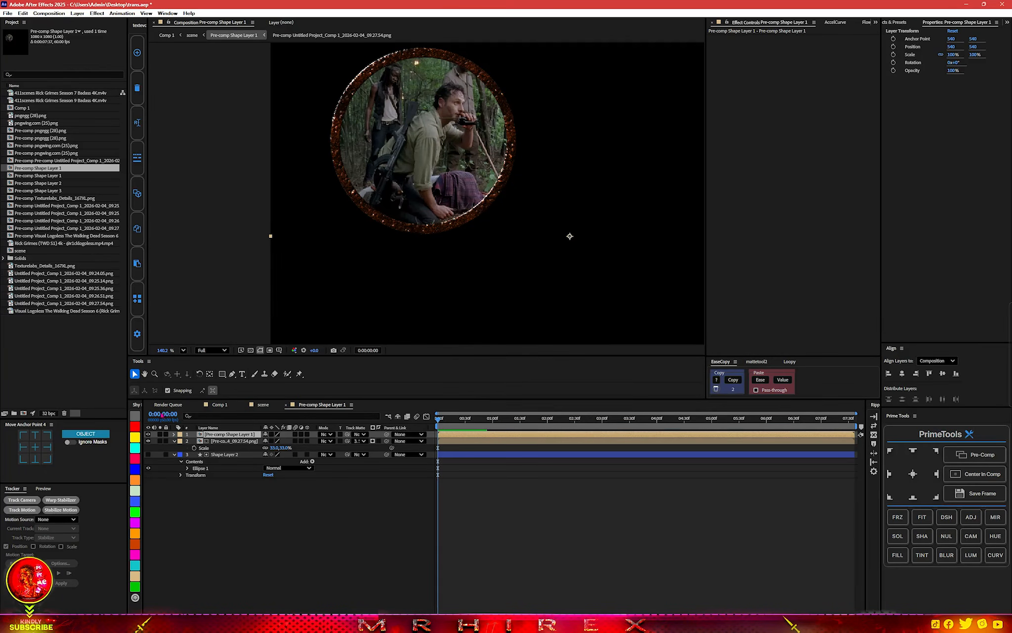
Reveal the pre-composed ring's Rotation and try turning the ring about its default anchor point.
left_click(223, 514)
left_click(225, 434)
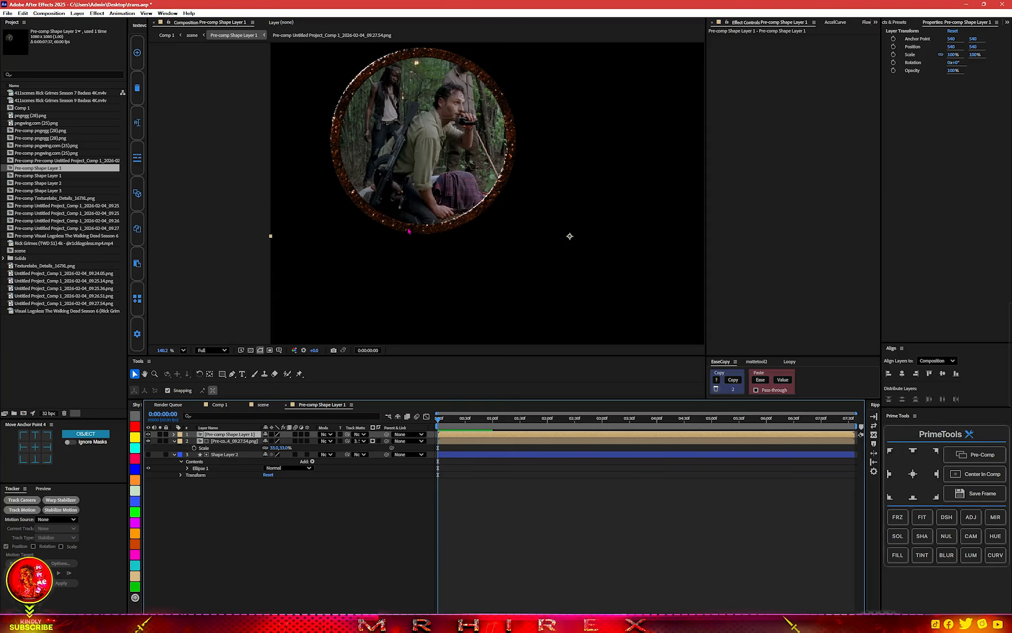
key("r")
left_click_drag(271, 444, 286, 445)
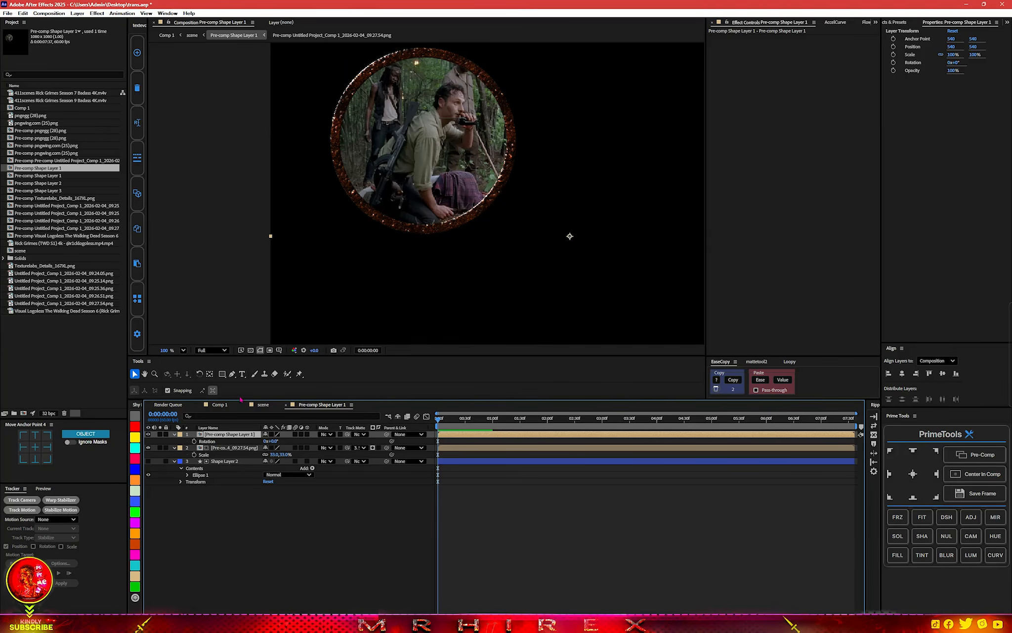
Move the pre-composed ring's anchor point to the circle's centre at 277.8, 364 and set its rotation to 93°.
scroll(414, 310, "down", 2)
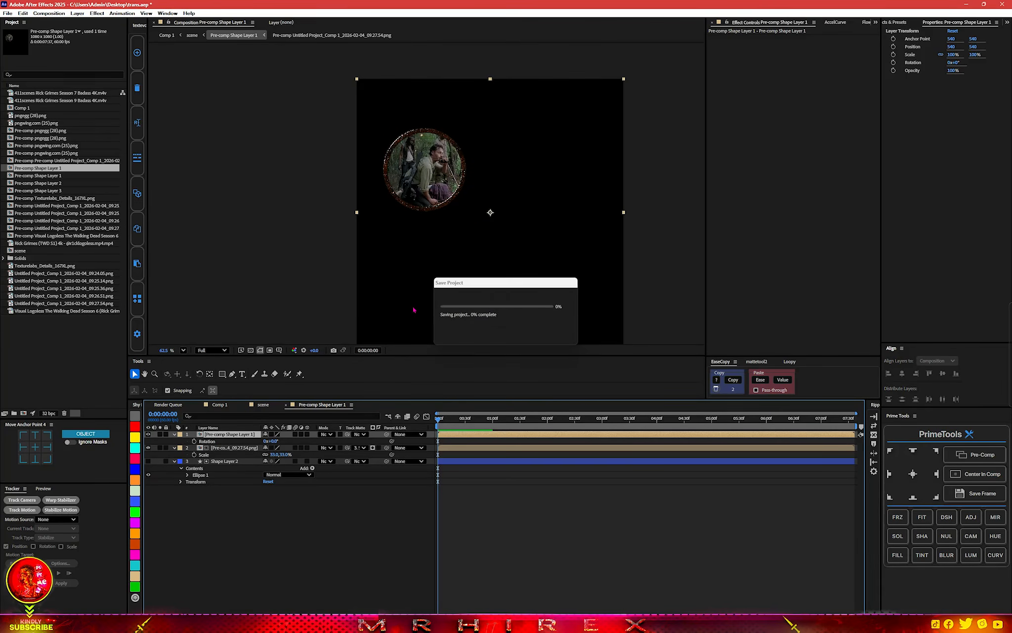
left_click(210, 374)
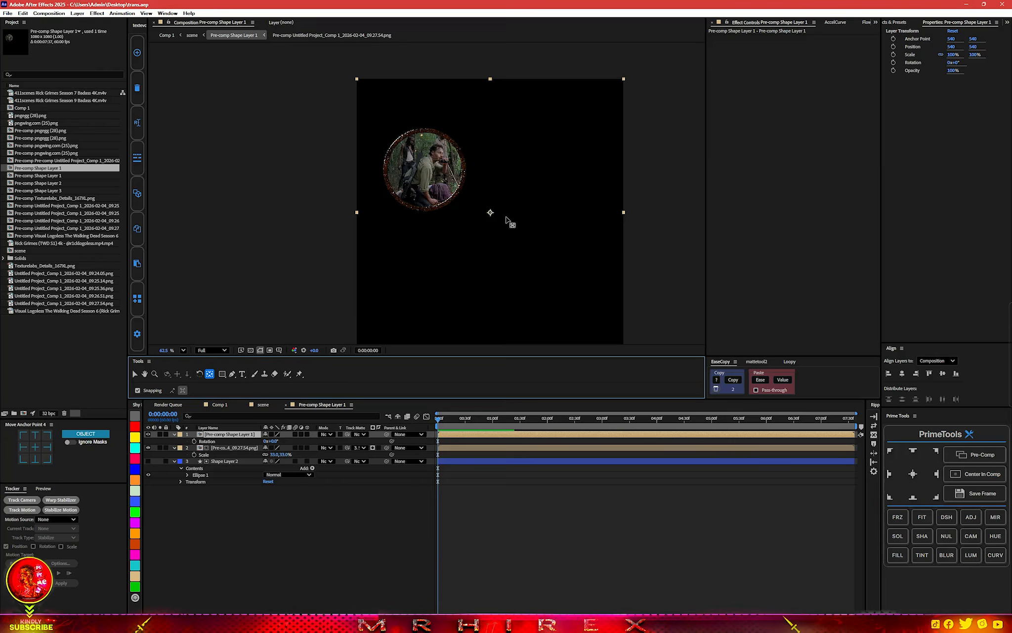
left_click_drag(490, 214, 424, 166)
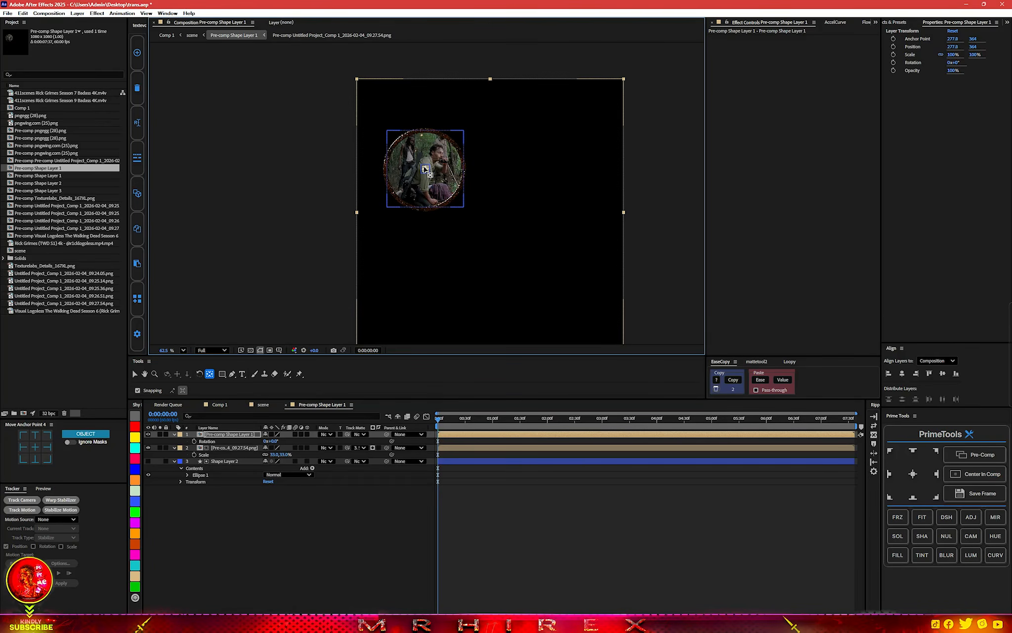
scroll(417, 171, "up", 3)
scroll(415, 169, "up", 2)
scroll(415, 169, "down", 3)
left_click_drag(272, 441, 305, 436)
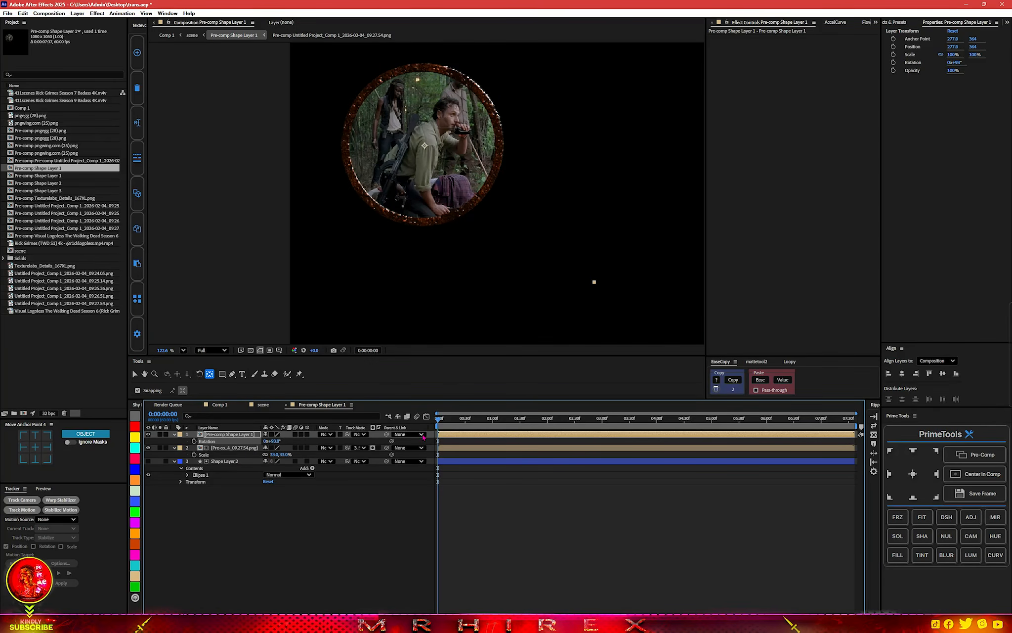
Keyframe the pre-composed ring's rotation from 93° at the start up to 10 revolutions at 2:16.
left_click(194, 441)
left_click_drag(440, 421, 562, 420)
left_click_drag(275, 440, 398, 301)
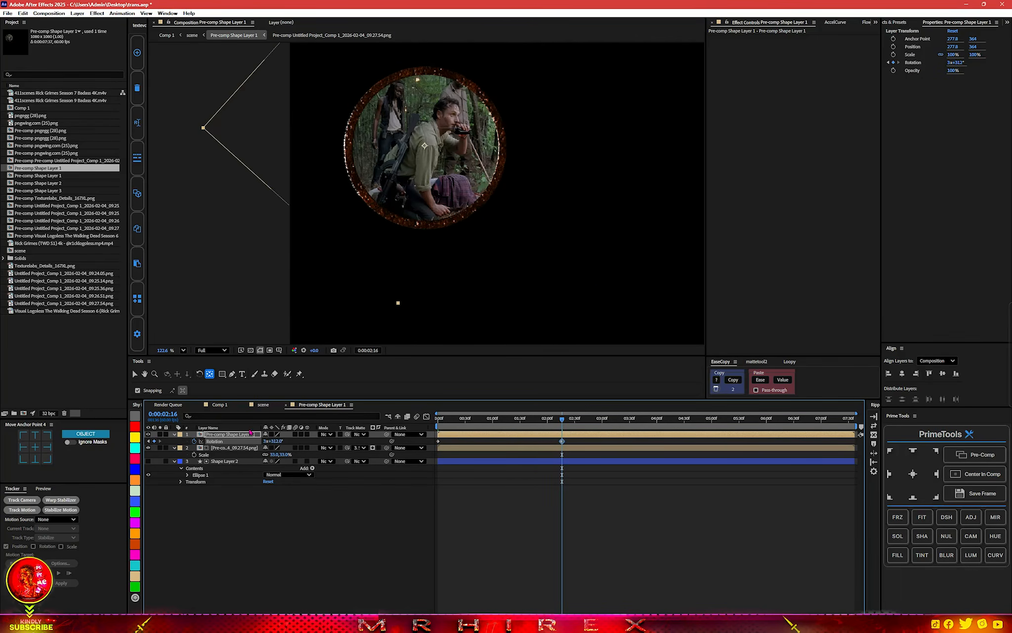
left_click(266, 440)
type("10")
key("Return")
Move the ring's final Rotation keyframe close to the end of the layer and preview the slower spin.
left_click_drag(562, 440, 843, 441)
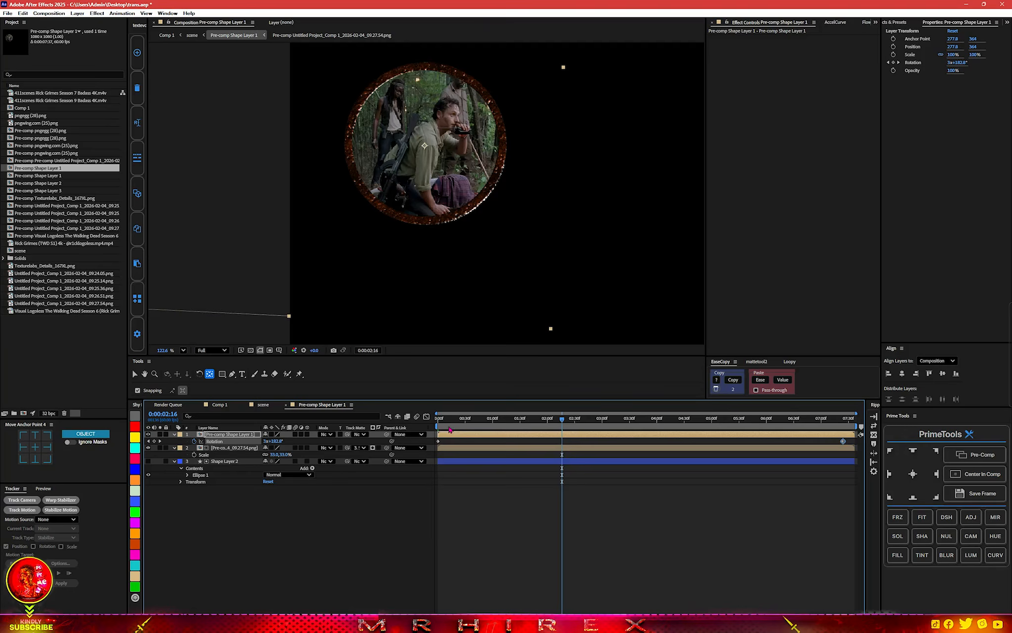
key("Home")
key("space")
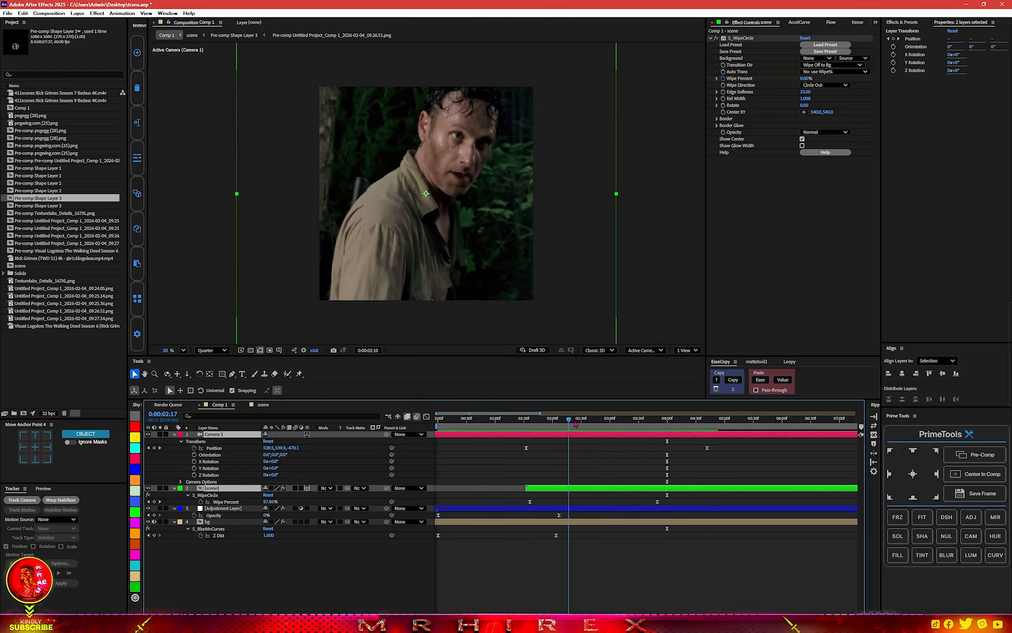
left_click_drag(575, 424, 604, 423)
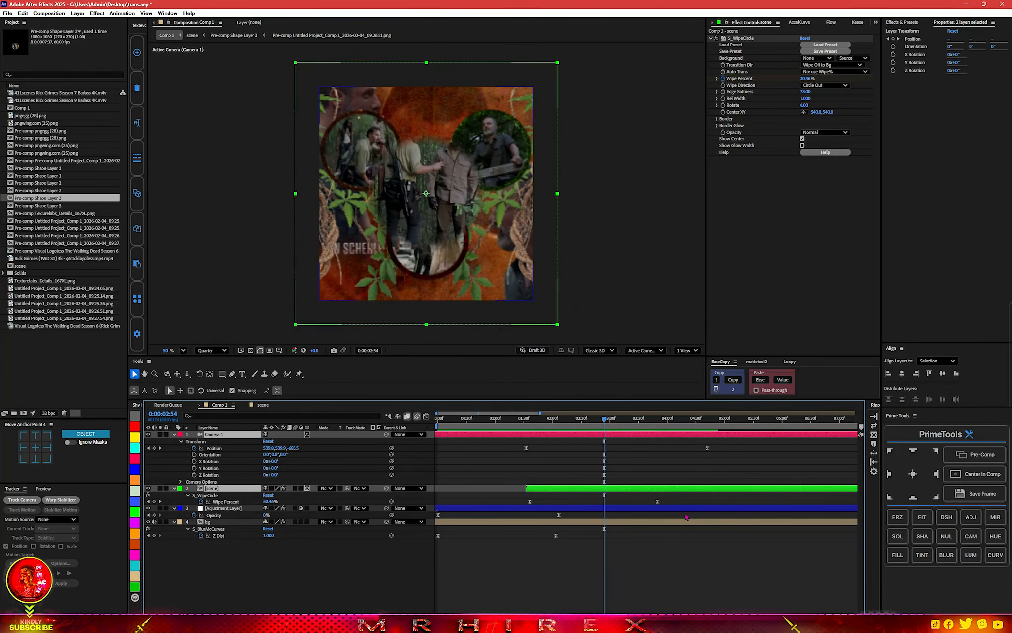
In Comp 1, delay the last Wipe Percent keyframe slightly and Camera 1's last Position keyframe past 5 seconds, and preview the transition.
mouse_move(658, 502)
left_mouse_down()
mouse_move(686, 499)
mouse_move(664, 501)
left_mouse_up()
left_click_drag(707, 448, 747, 448)
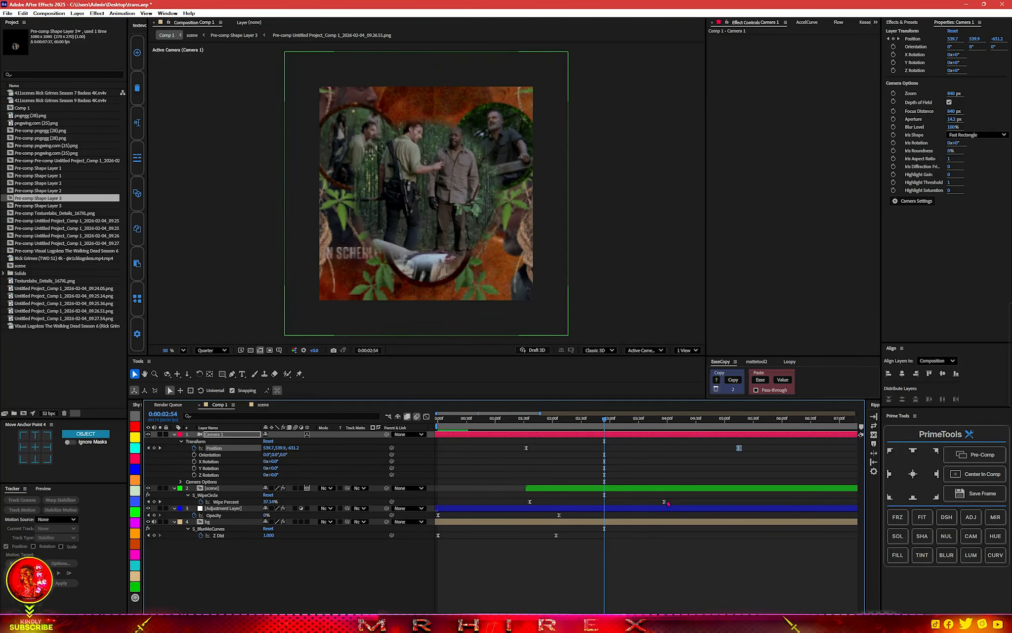
key("space")
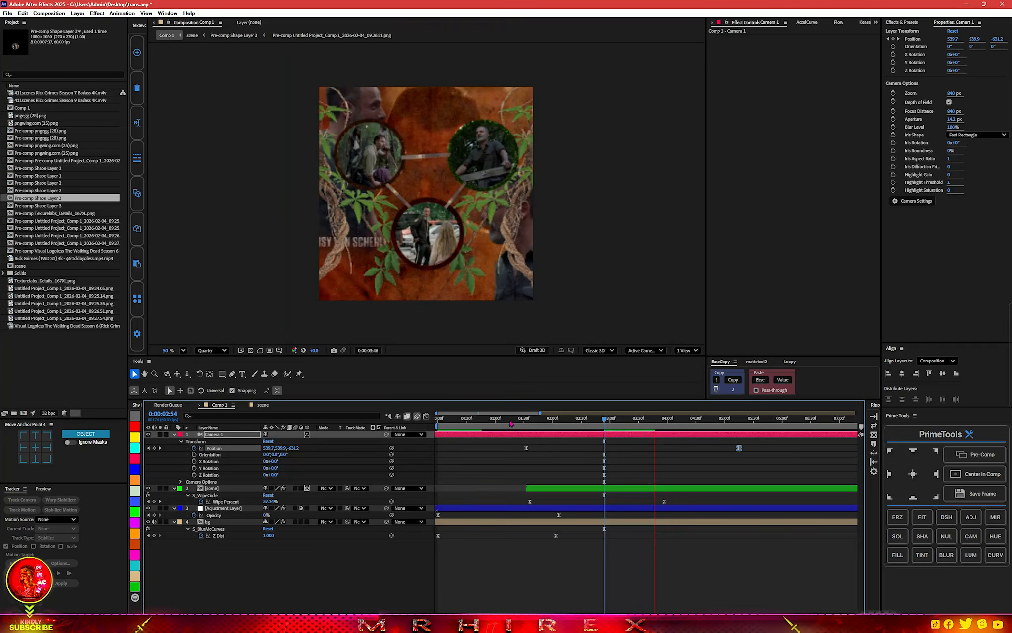
left_click(437, 421)
key("space")
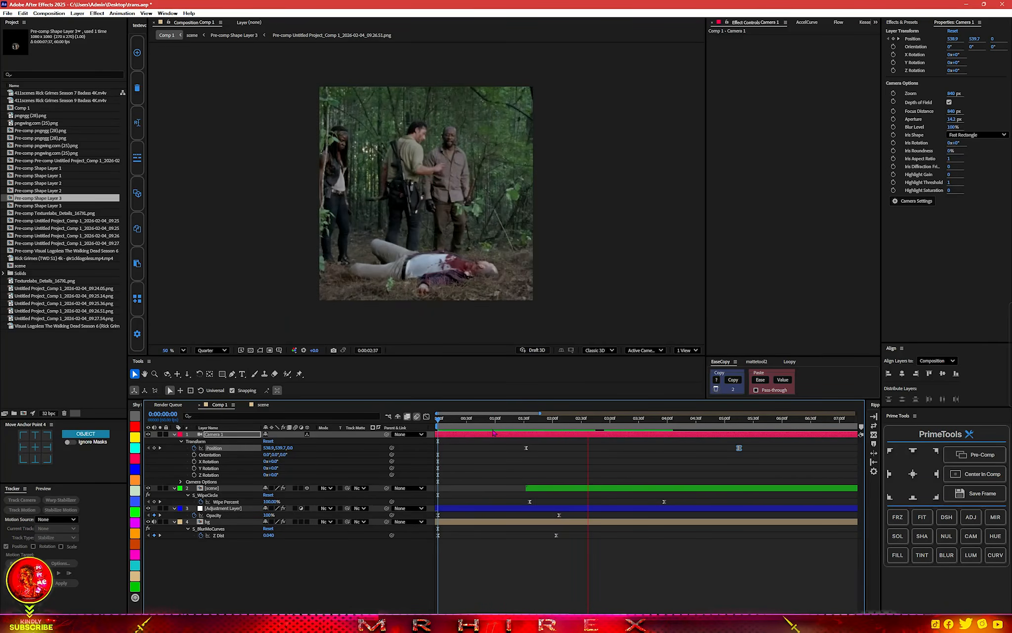
key("space")
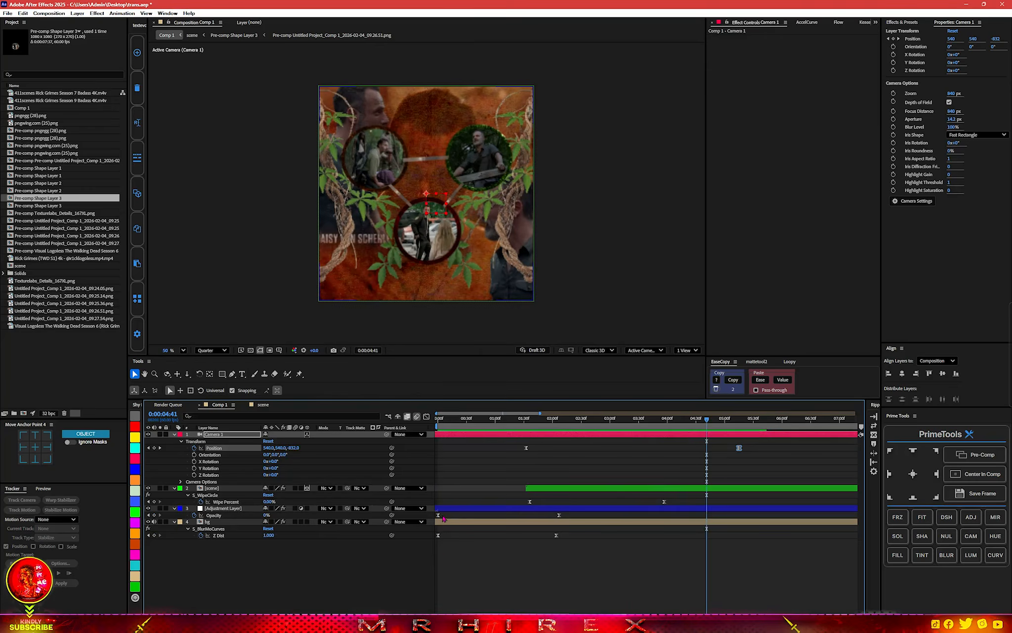
Add a null object above Camera 1, give it a green label, make it 3D and parent the camera to it.
key("ctrl+alt+shift+y")
left_click(136, 513)
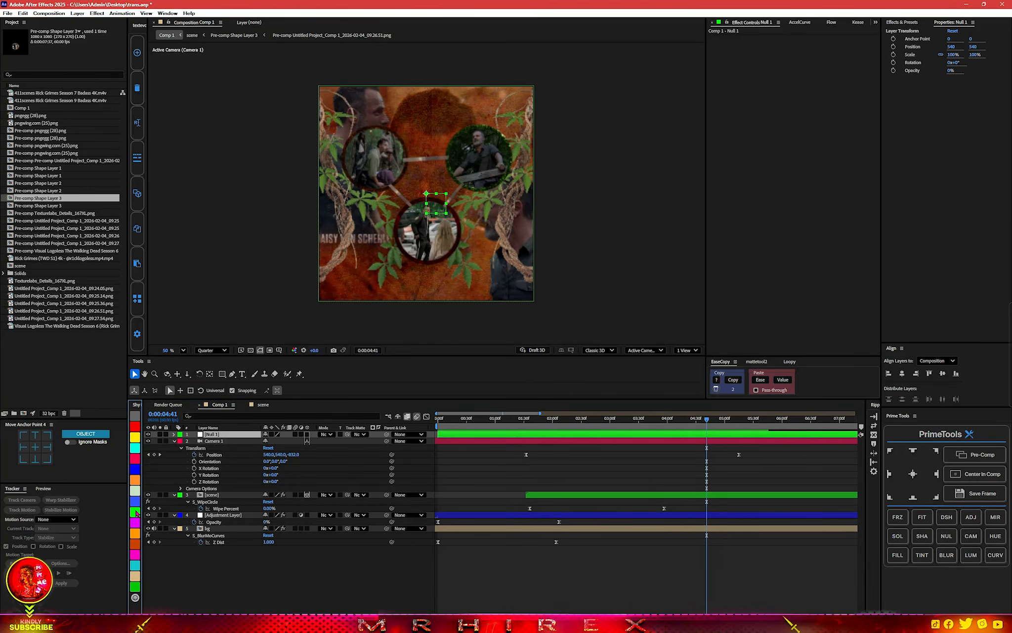
left_click(307, 435)
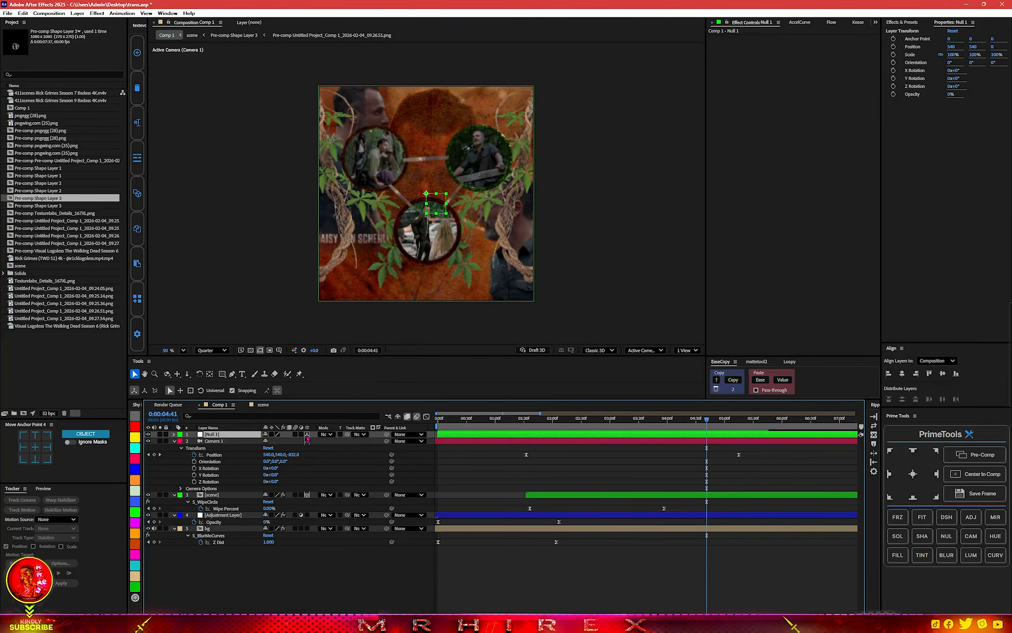
left_click_drag(386, 442, 207, 436)
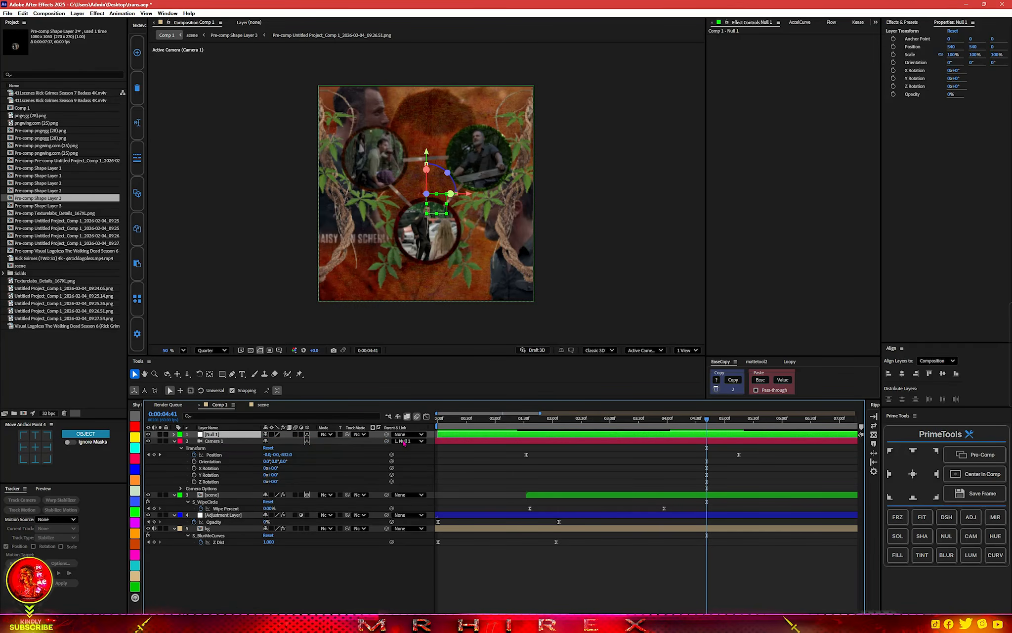
Keyframe Null 1's Position from 540, 540, 0 at about 3:52 to 540, -613, 0 at 6:22.
key("p")
left_click(194, 442)
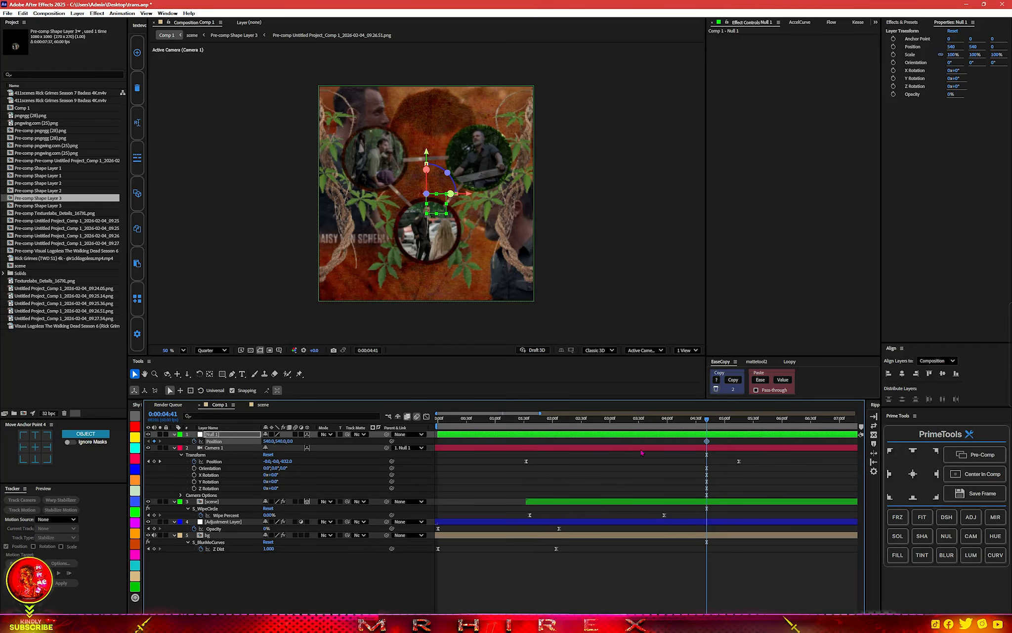
left_click_drag(667, 443, 699, 442)
left_click_drag(708, 421, 802, 420)
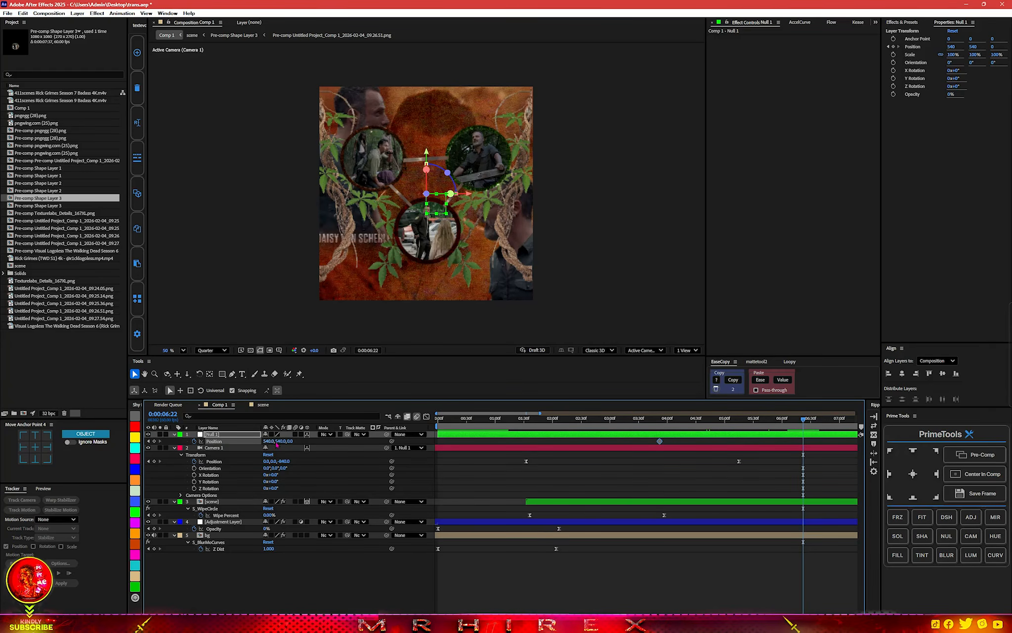
left_click_drag(281, 441, 188, 447)
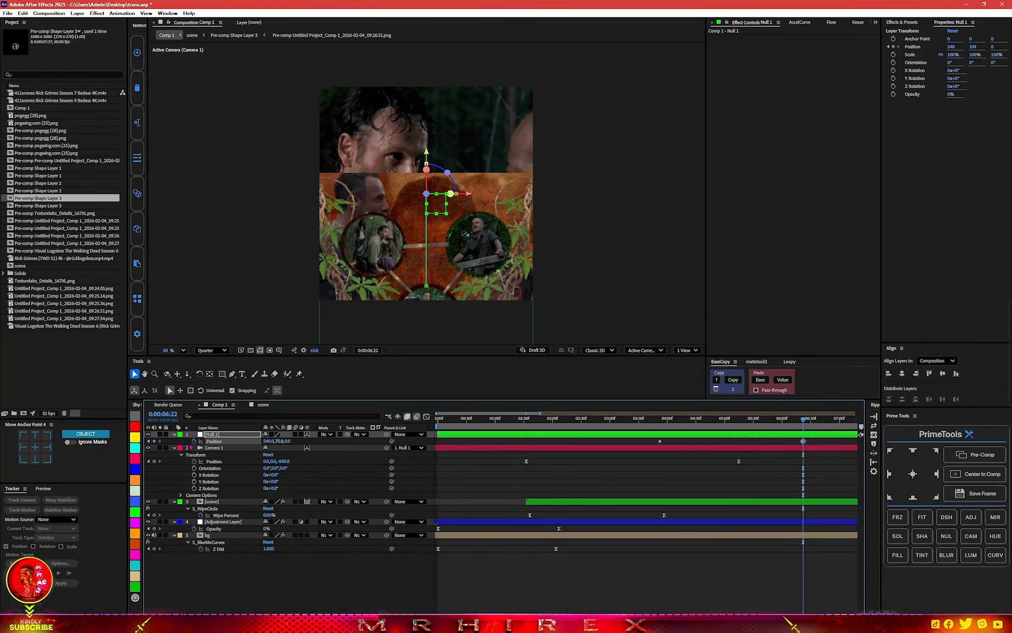
left_click_drag(284, 444, 5, 442)
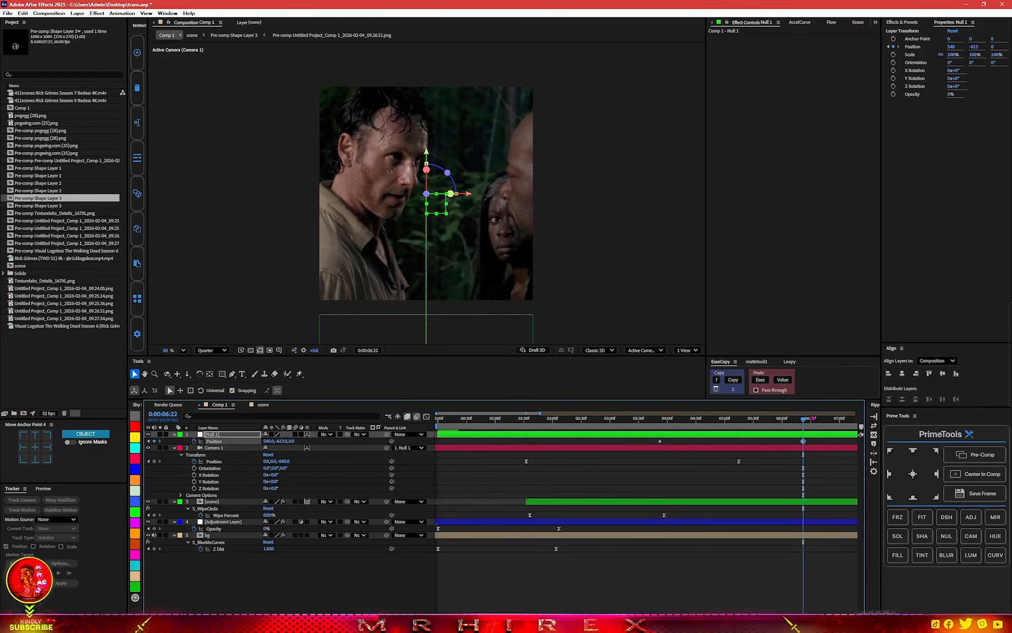
Ease Null 1's Position keyframes, shaping the speed graph into a slow build-up with a sharp peak late in the move.
left_click_drag(815, 438, 613, 452)
key("shift+F3")
left_click_drag(617, 540, 715, 593)
left_click_drag(777, 590, 775, 590)
left_click_drag(715, 590, 722, 589)
Play Comp 1 from 2:54 and from the start, and scrub to 4:21 to check the null-driven camera move.
left_click(606, 419)
key("space")
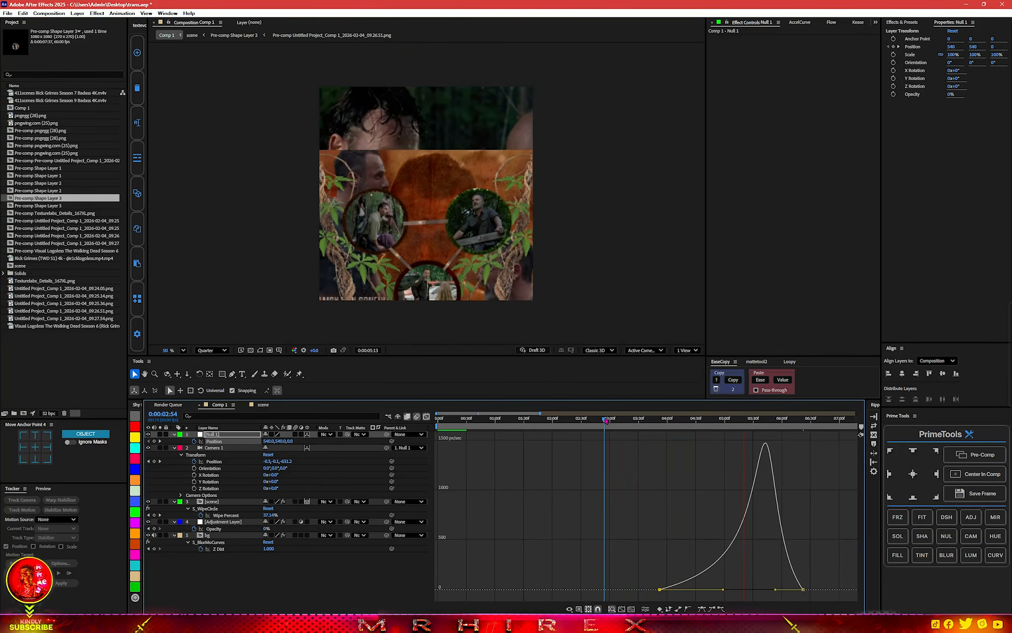
key("space")
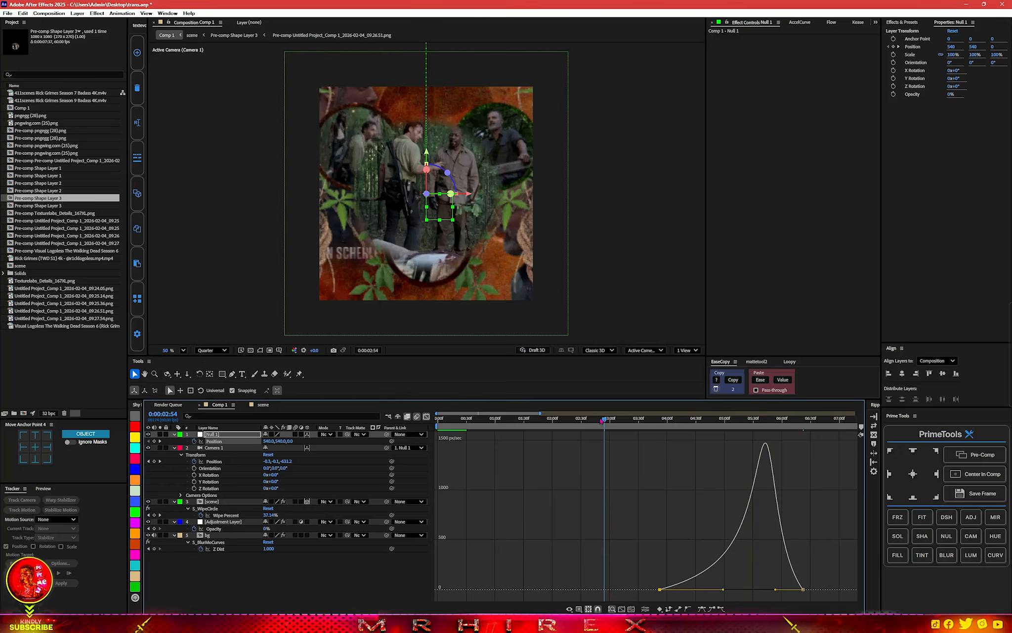
key("Home")
key("space")
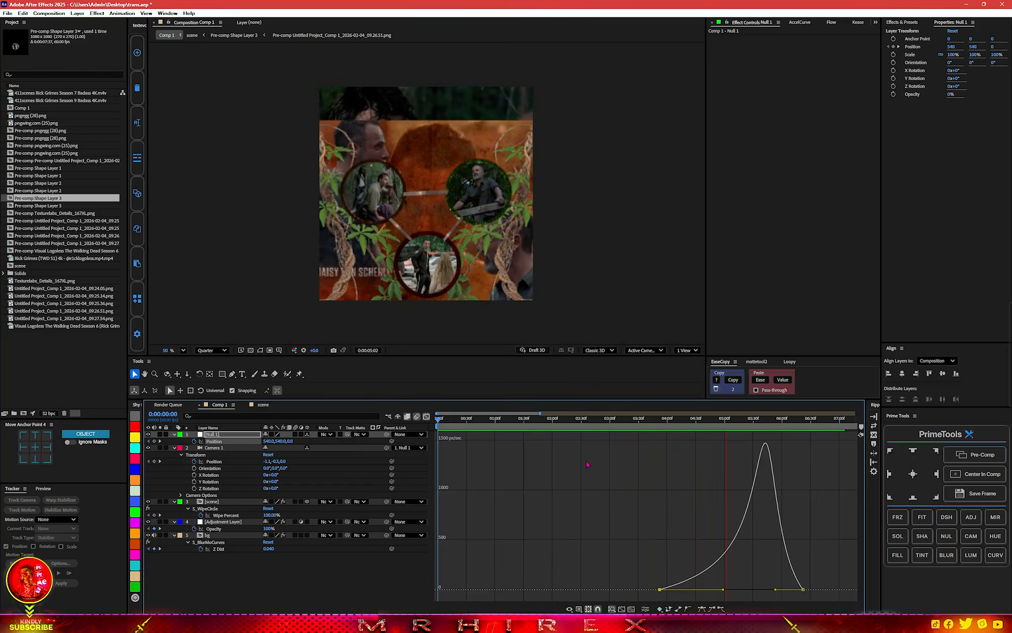
key("space")
left_click_drag(525, 421, 686, 421)
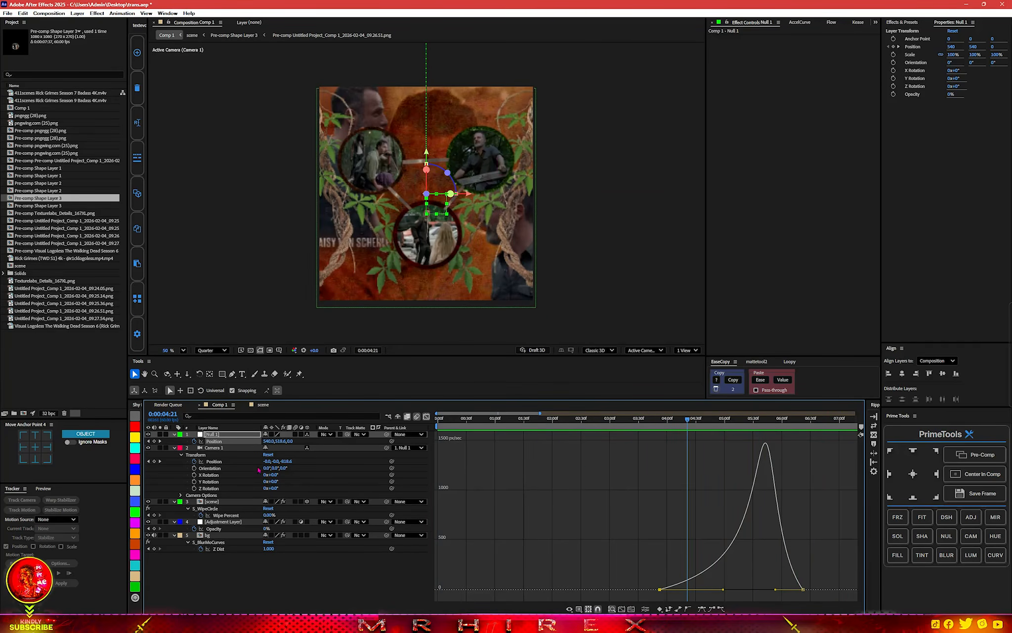
Look inside the scene composition, return to Comp 1 and switch from the graph editor back to the keyframe view.
double_click(223, 501)
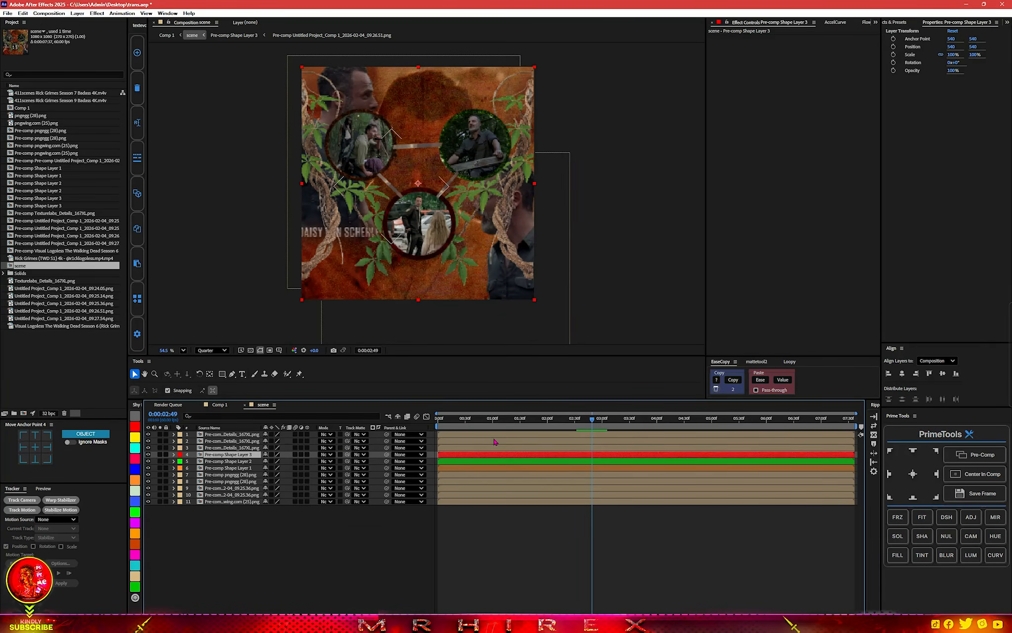
left_click(220, 404)
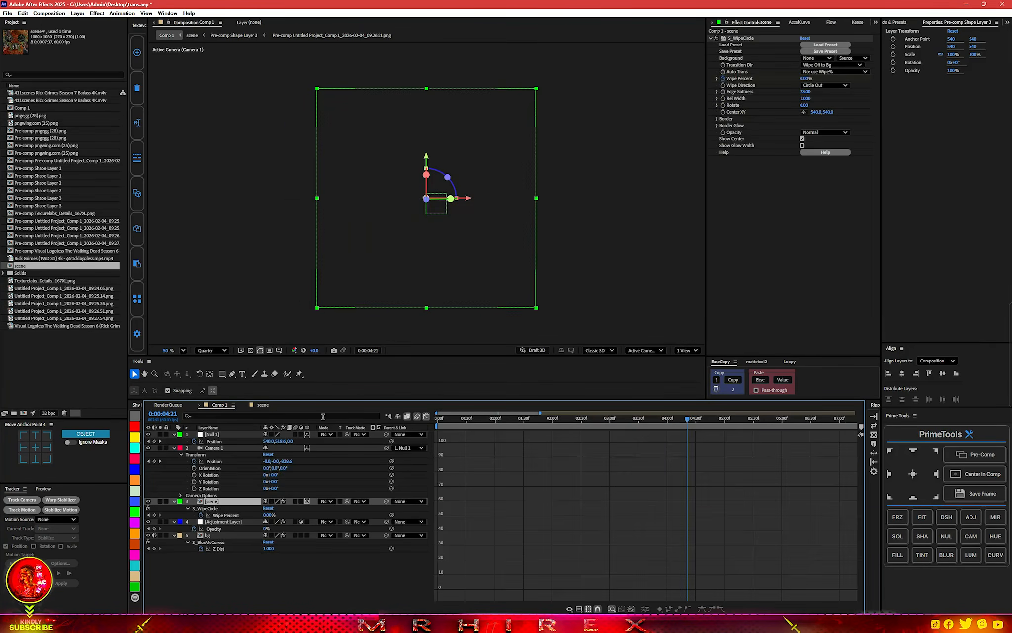
left_click(427, 417)
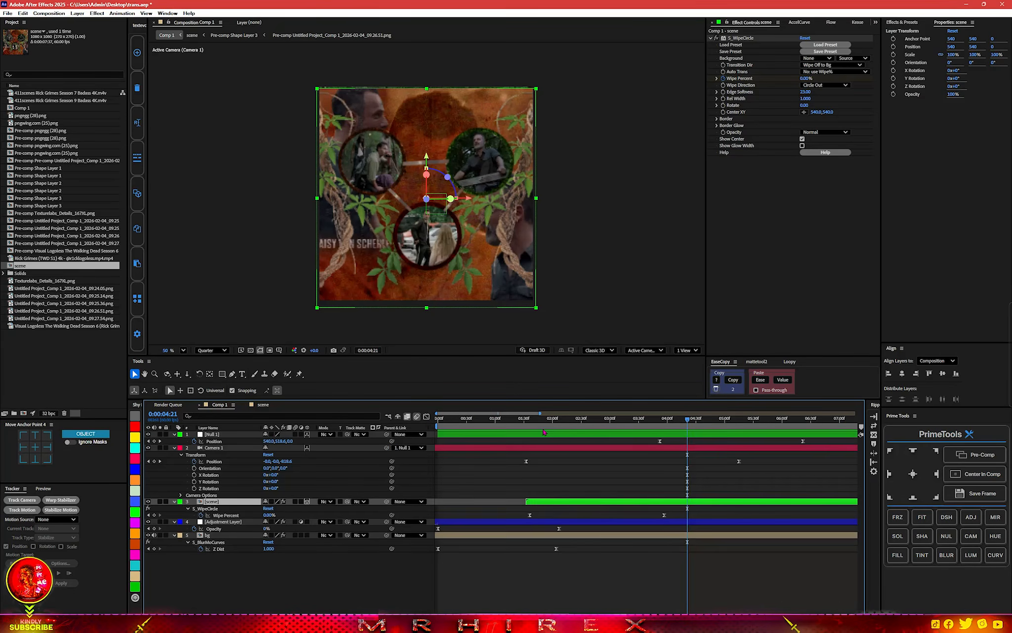
Add a solid layer above Null 1 and set its Fill colour to black (000000).
left_click(638, 437)
key("ctrl+space")
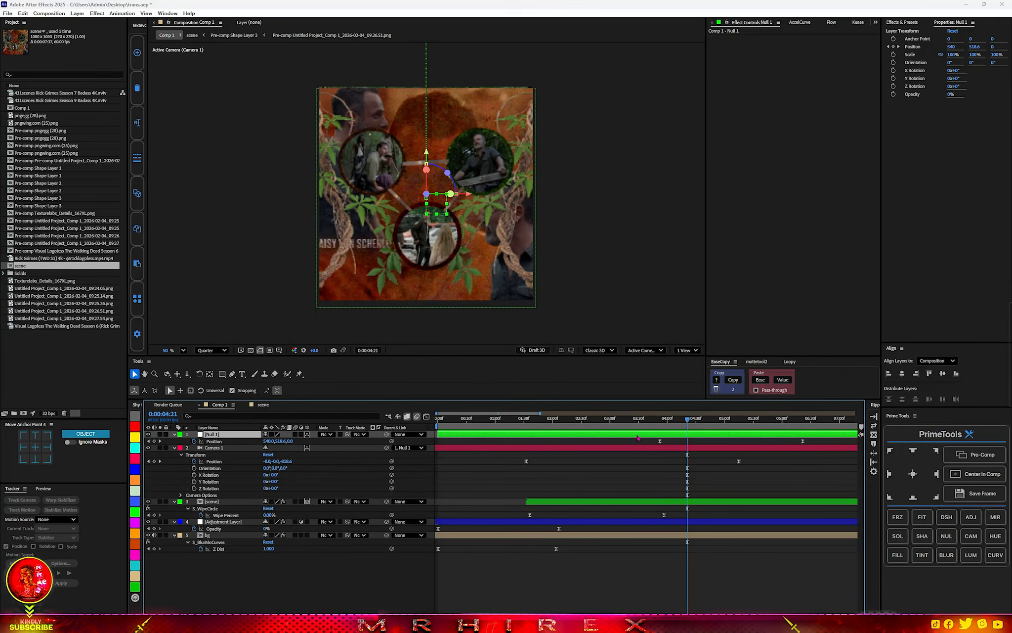
key("Escape")
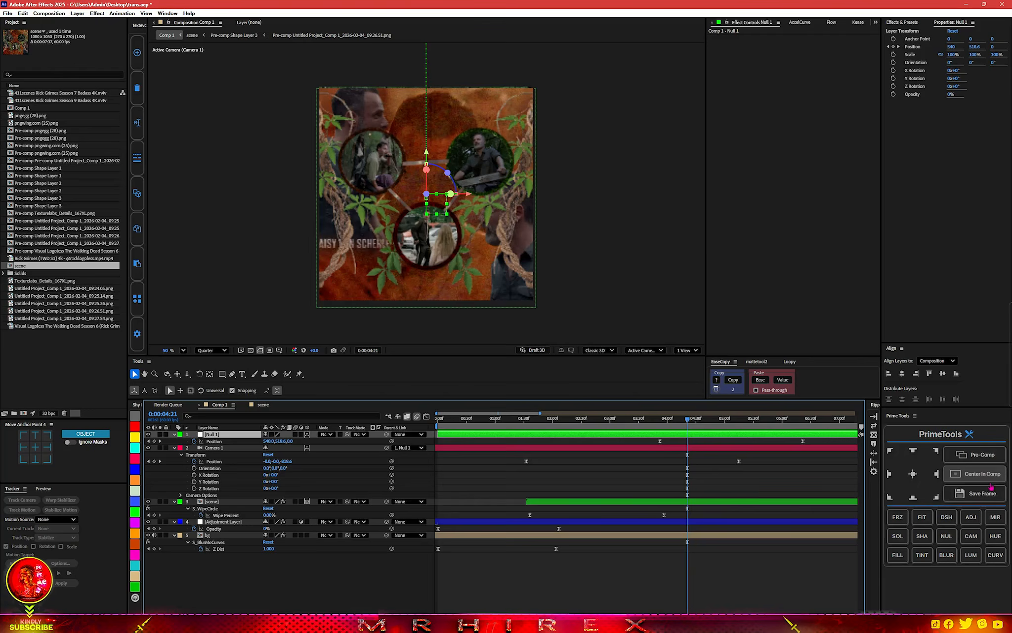
left_click(897, 535)
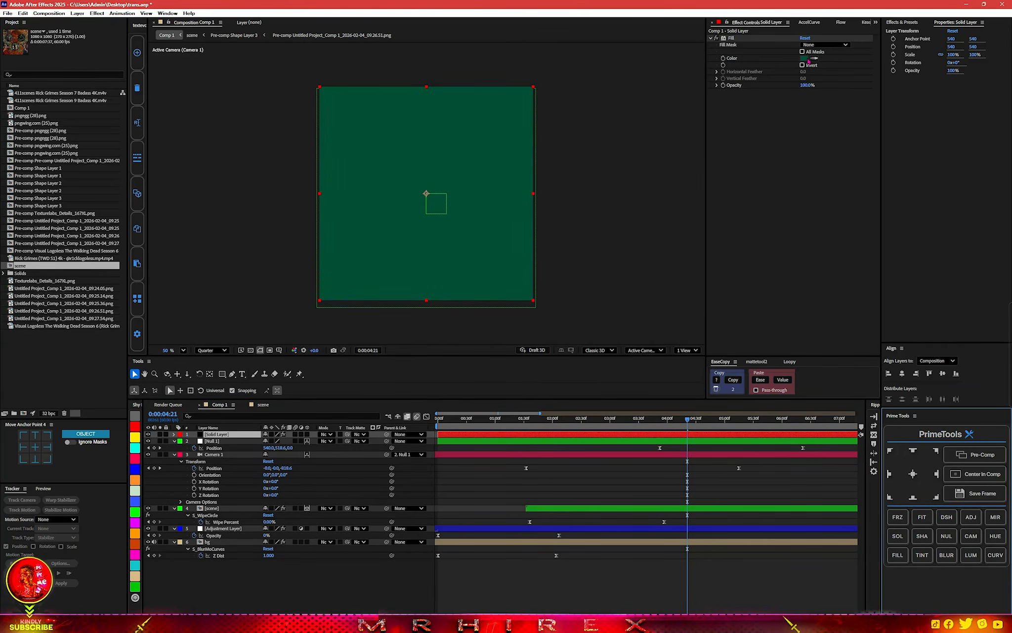
left_click(806, 59)
left_click_drag(505, 341, 576, 391)
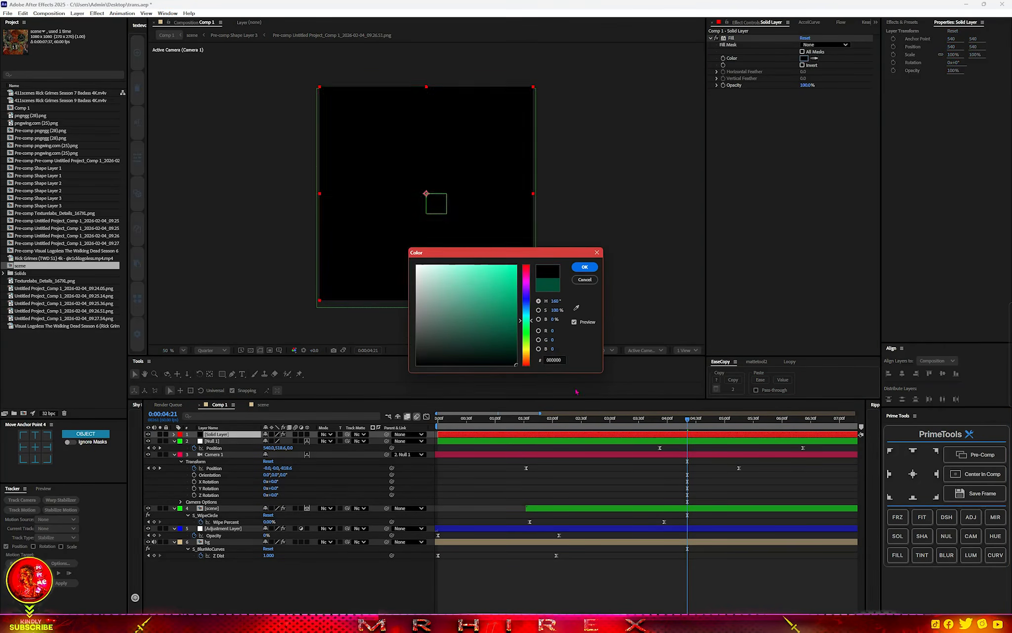
left_click(585, 267)
Apply CC Jaws to the black solid with Completion 70%, Direction 90° and Height 0%.
key("ctrl+space")
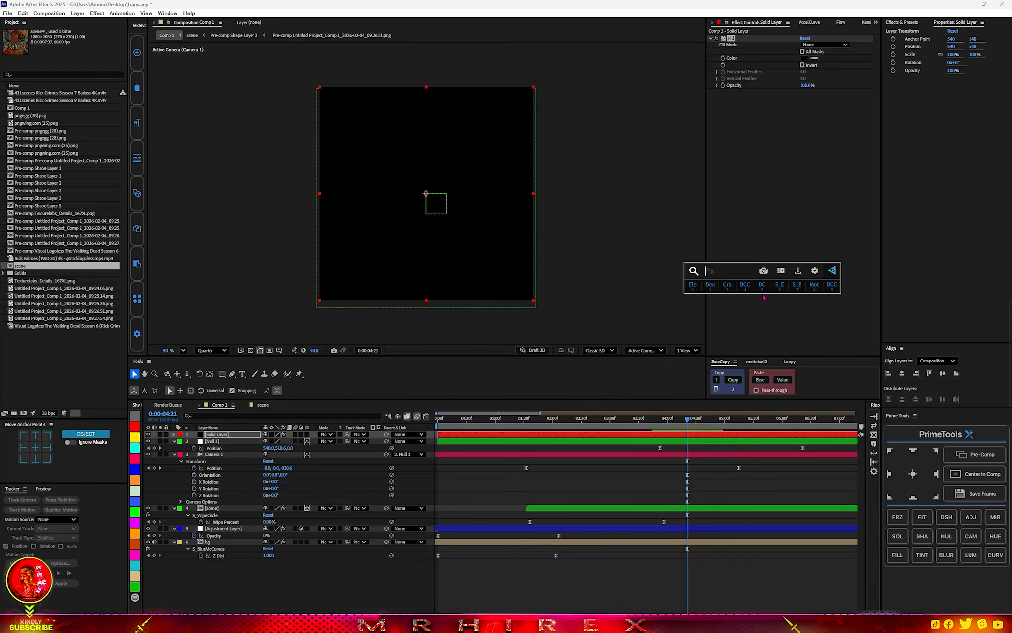
type("jaws")
key("Return")
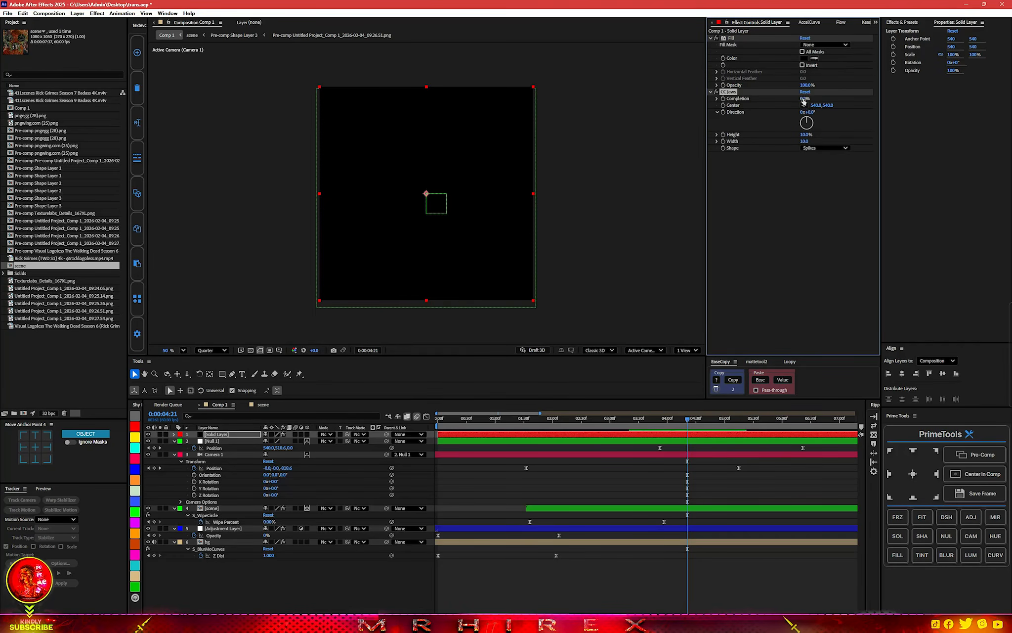
left_click_drag(825, 96, 828, 96)
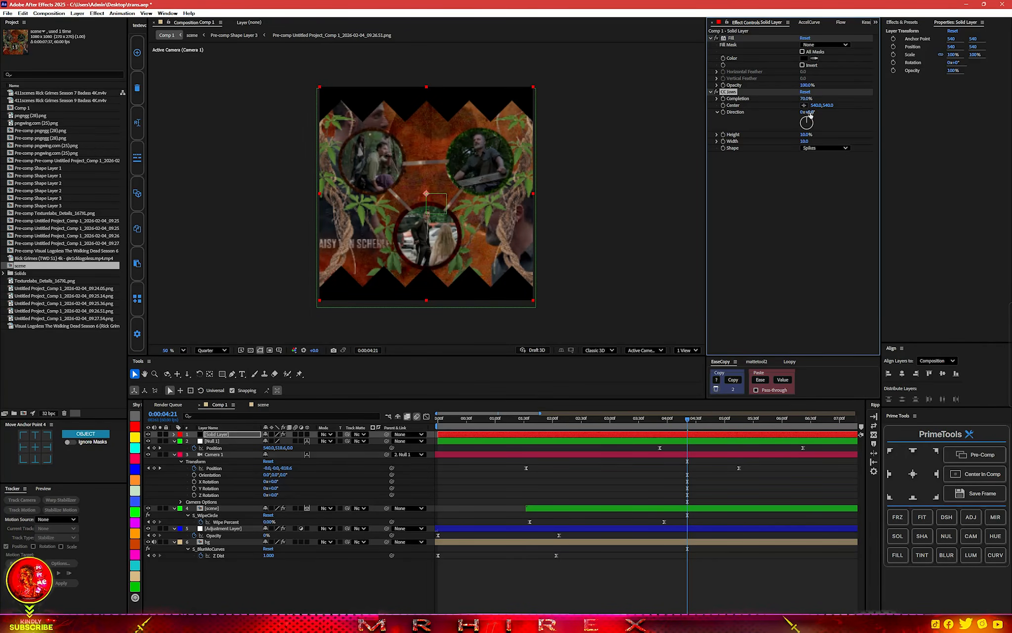
left_click_drag(818, 111, 846, 113)
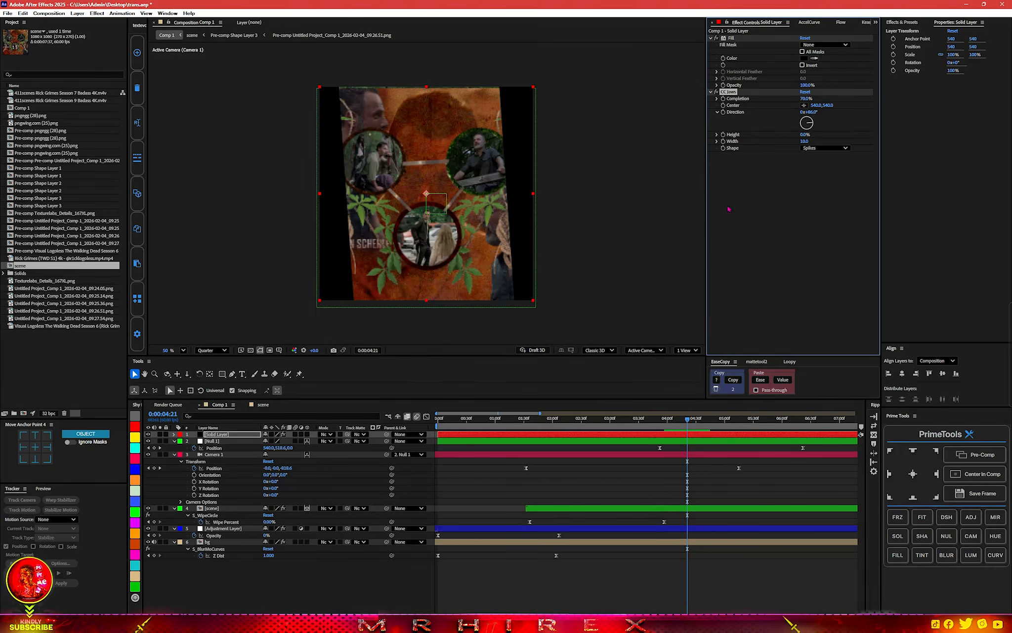
left_click(813, 113)
key("Return")
Keyframe the CC Jaws Completion from 100% at 3:52 to 56% at 5:26.
left_click_drag(690, 421, 712, 421)
left_click(663, 426)
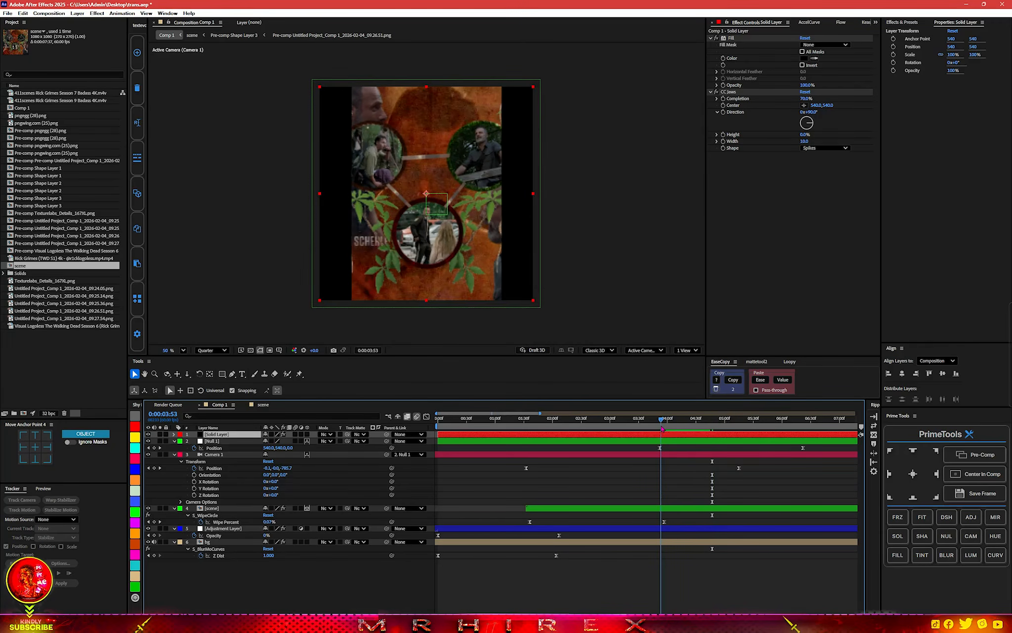
left_click_drag(661, 428, 660, 428)
left_click_drag(805, 98, 709, 113)
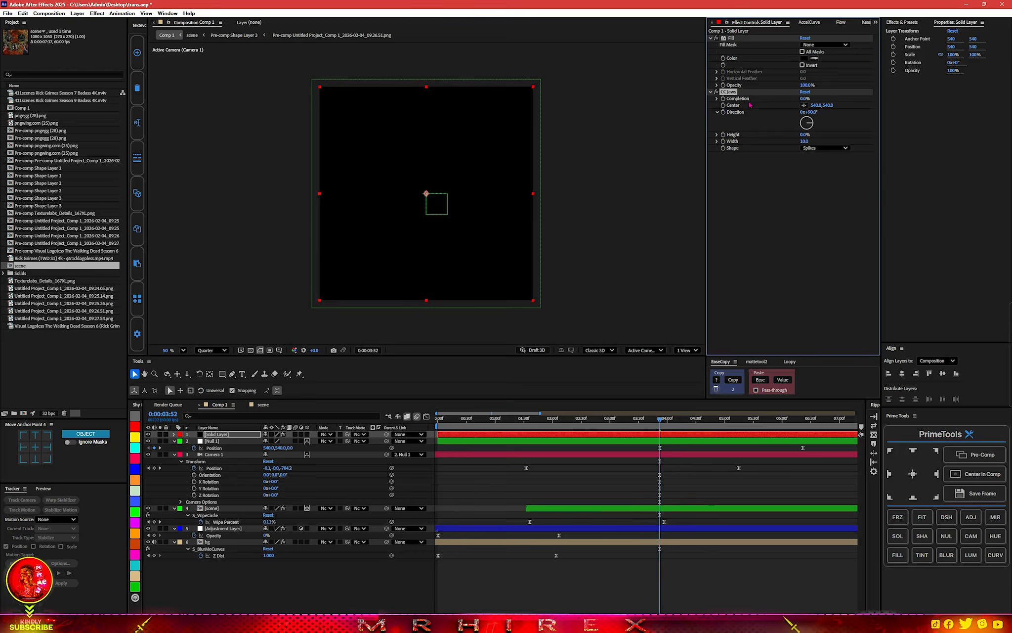
left_click_drag(885, 97, 924, 99)
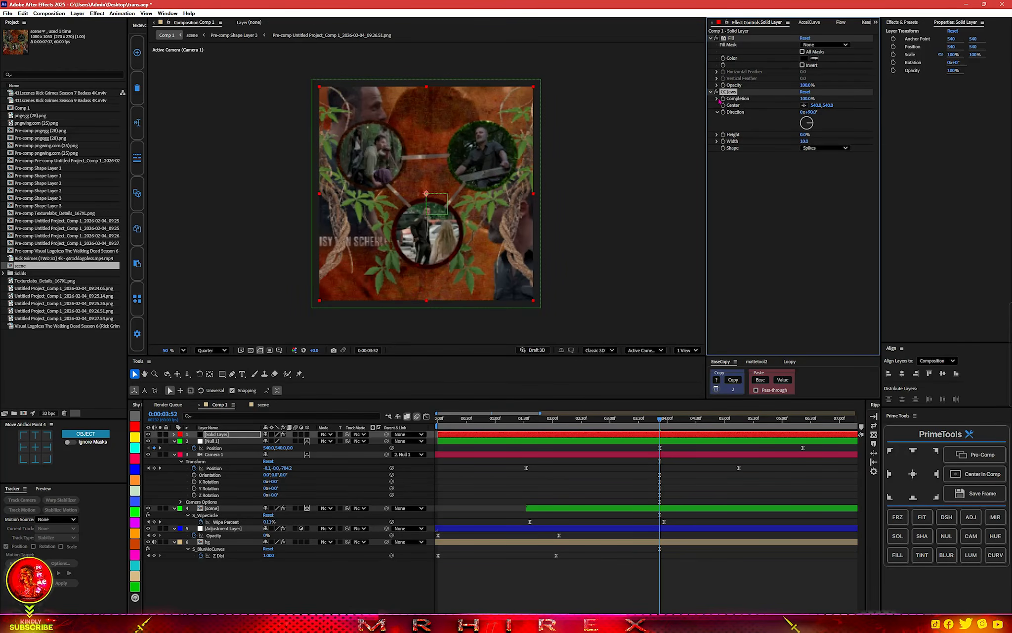
key("space")
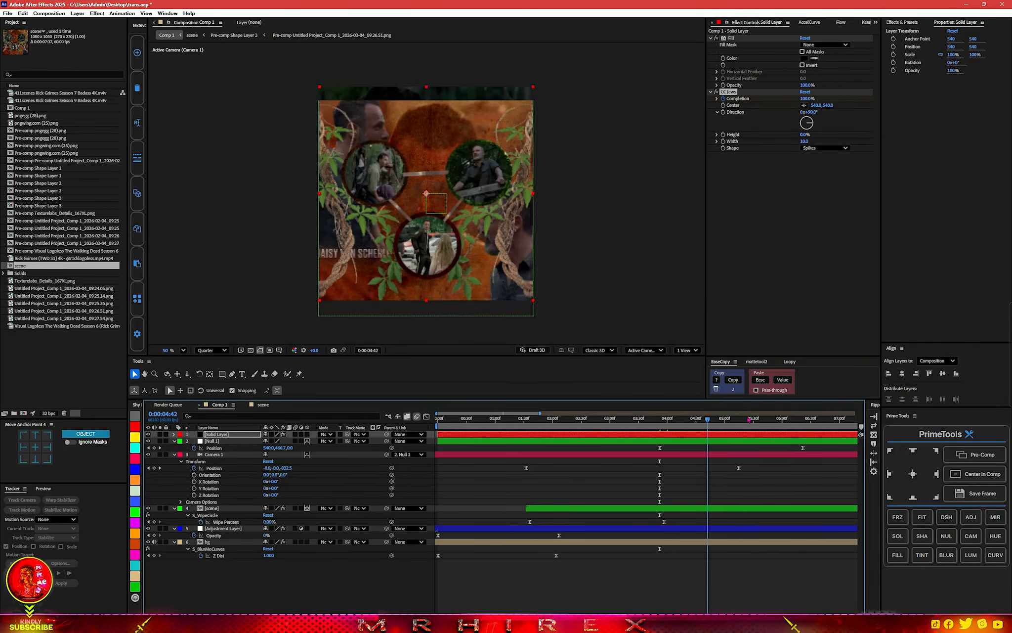
mouse_move(808, 98)
left_mouse_down()
mouse_move(824, 98)
mouse_move(810, 100)
left_mouse_up()
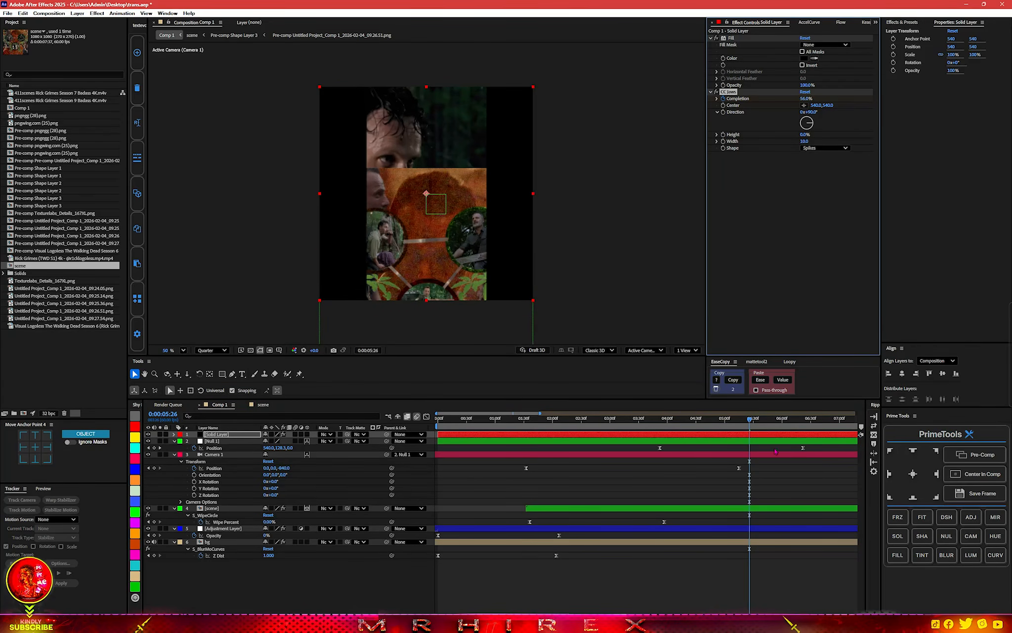
Scrub and play back the side bars' closing animation in Comp 1 from about 3:47.
left_click_drag(750, 423, 760, 421)
left_click_drag(761, 421, 776, 420)
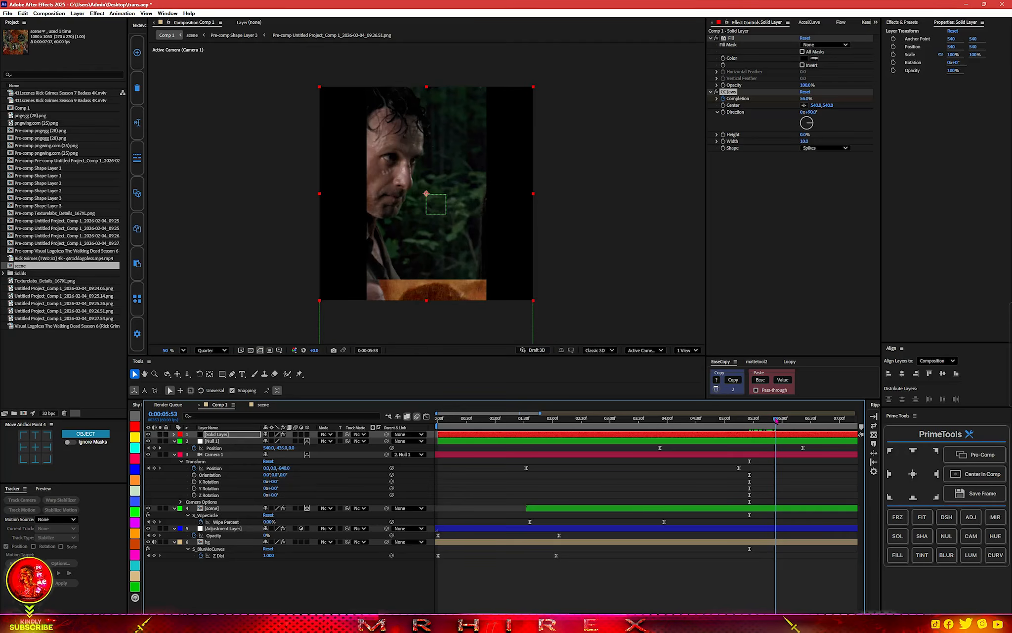
left_click(656, 421)
key("space")
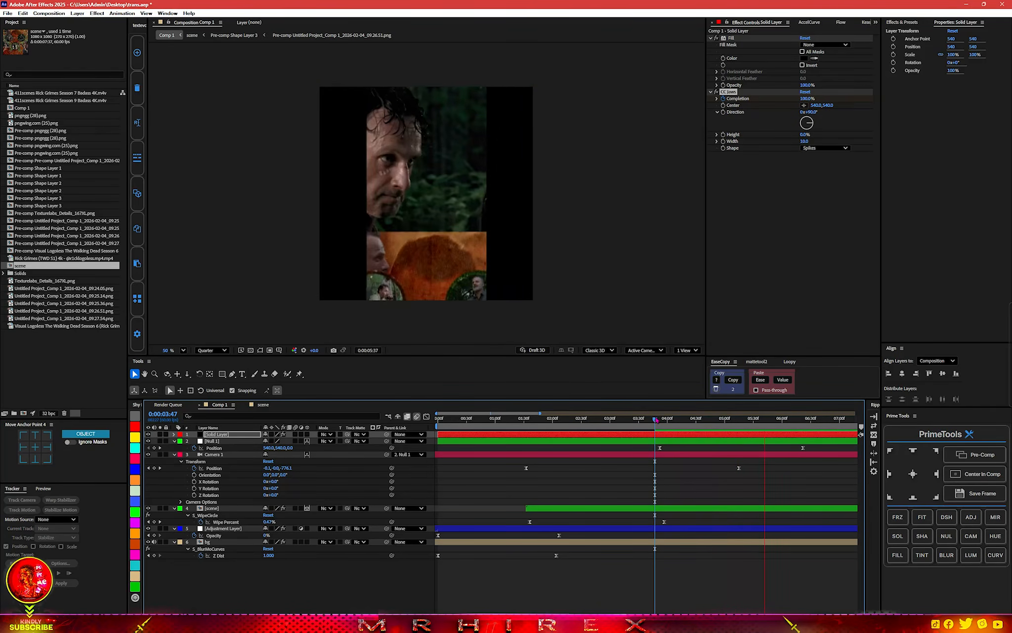
key("space")
Open the scene composition from Comp 1 and set its preview resolution to Full.
left_click_drag(640, 419, 612, 422)
double_click(218, 510)
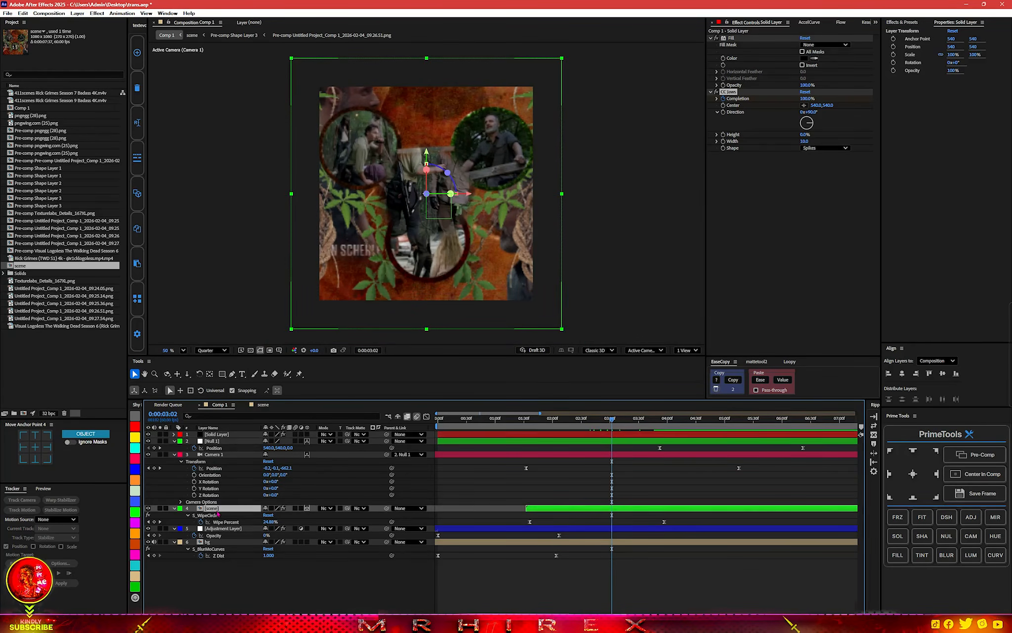
left_click(210, 350)
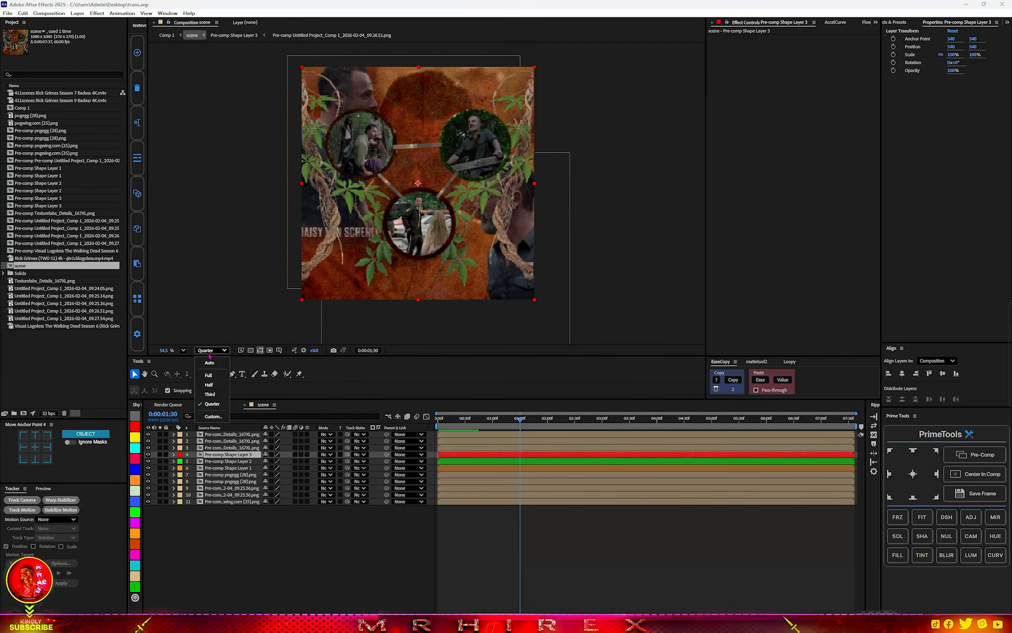
left_click(207, 370)
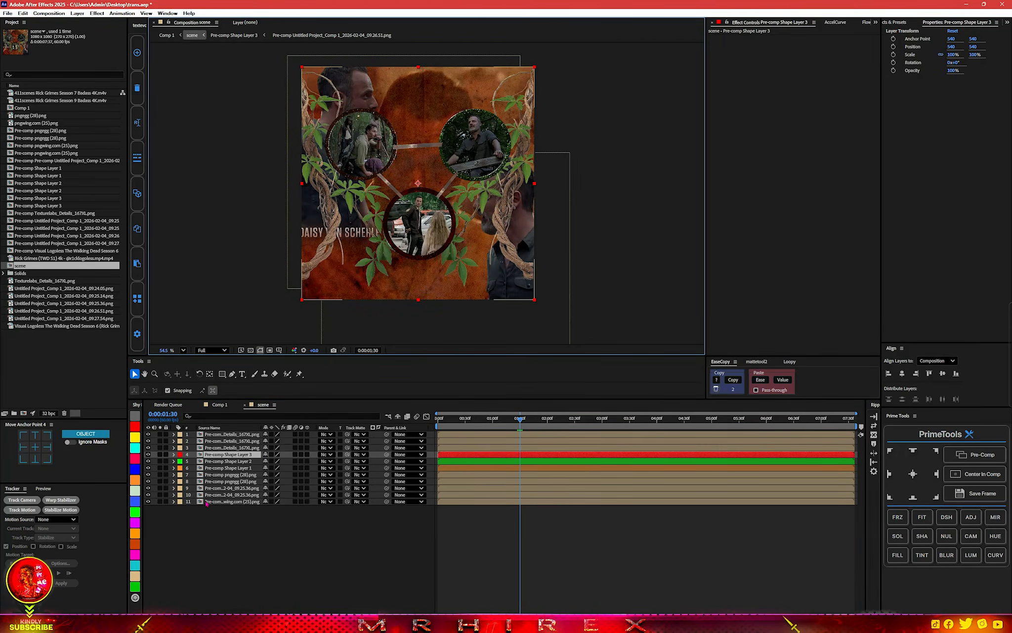
Apply S_EmbossShiny to the bottom background texture layer and move its light direction point toward the middle of the frame.
left_click(227, 501)
left_click(147, 501)
left_click(148, 501)
key("ctrl+space")
type("shin")
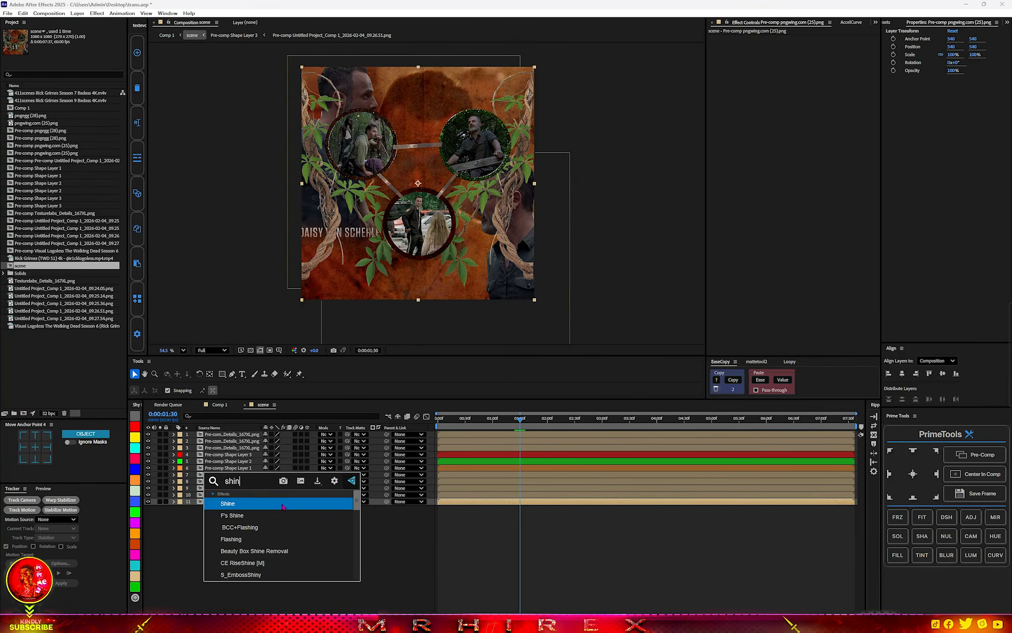
left_click(246, 575)
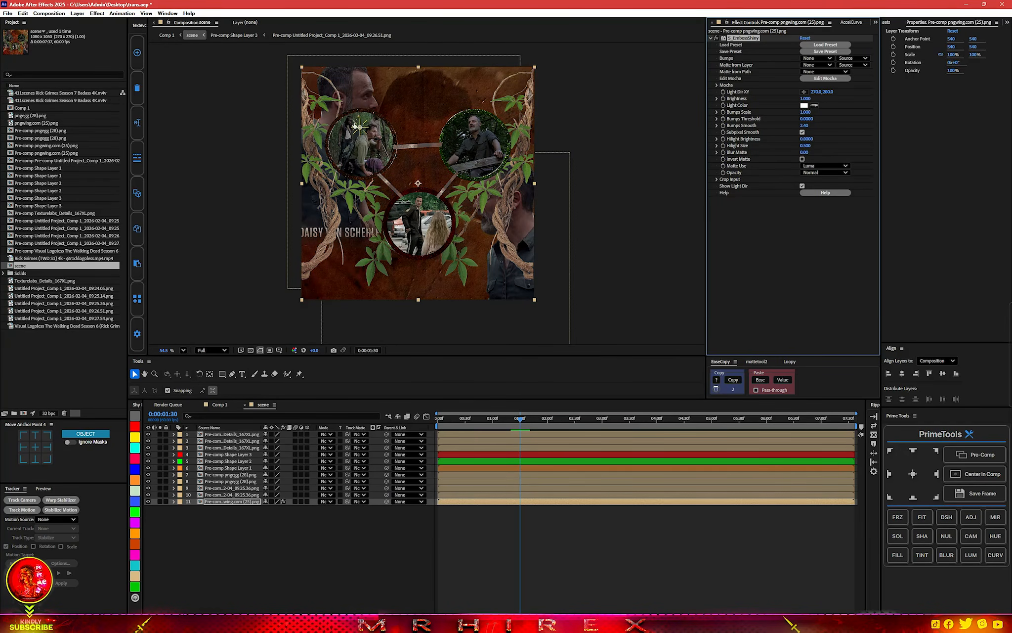
left_click_drag(360, 127, 410, 146)
Apply BCC Rays Streaky to the footage pre-comp on layer 10, with Intensity 307 and Ray Length 18.
left_click(247, 495)
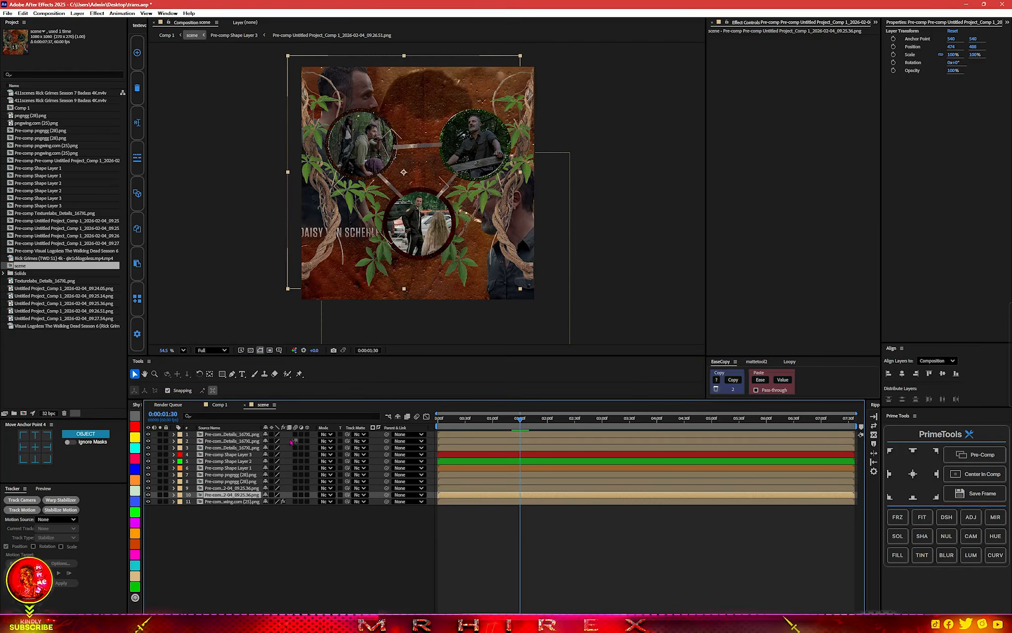
key("ctrl+space")
type("streak")
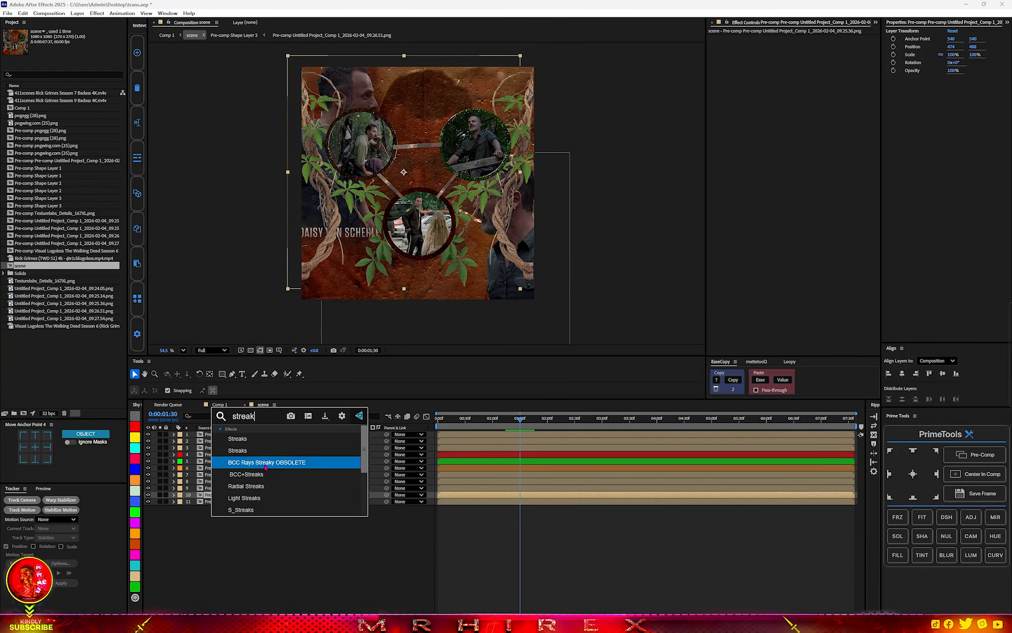
left_click(265, 465)
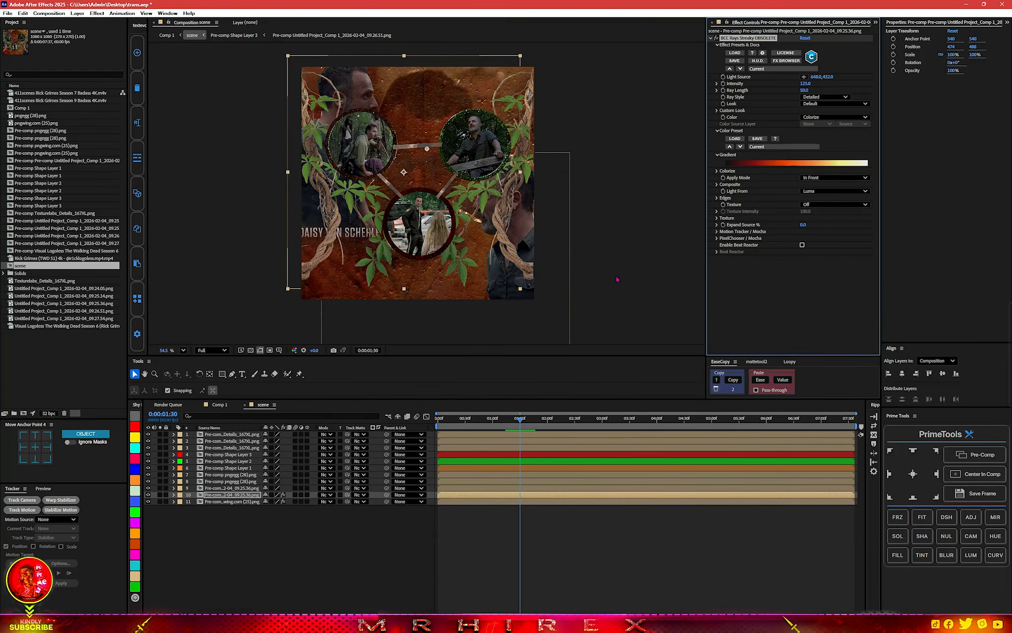
left_click_drag(805, 84, 869, 71)
left_click_drag(805, 90, 783, 91)
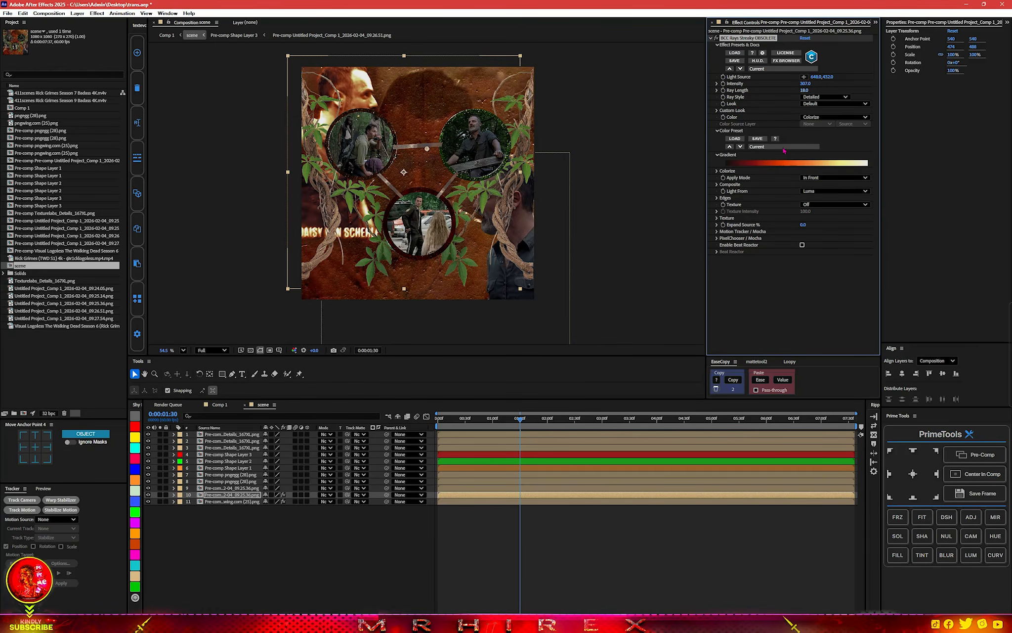
Add S_EmbossShiny to layer 10 and move its light direction point to about 488, 882.
key("ctrl+space")
type("sS")
type("hin")
left_click(746, 386)
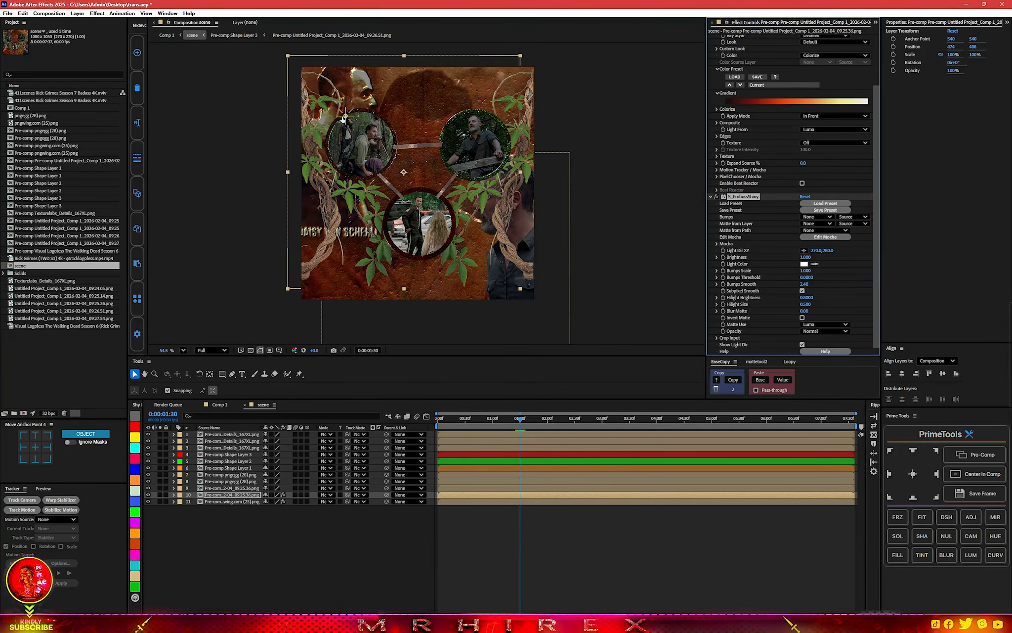
left_click_drag(346, 116, 393, 245)
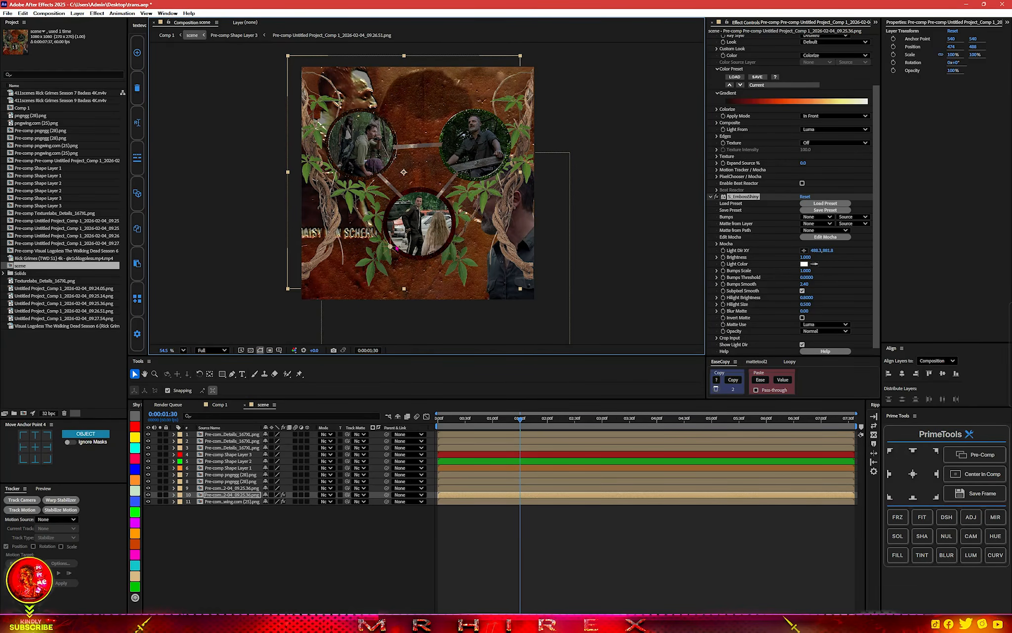
Collapse layer 10's effects and reorder them so S_EmbossShiny comes before BCC Rays Streaky.
scroll(746, 88, "up", 3)
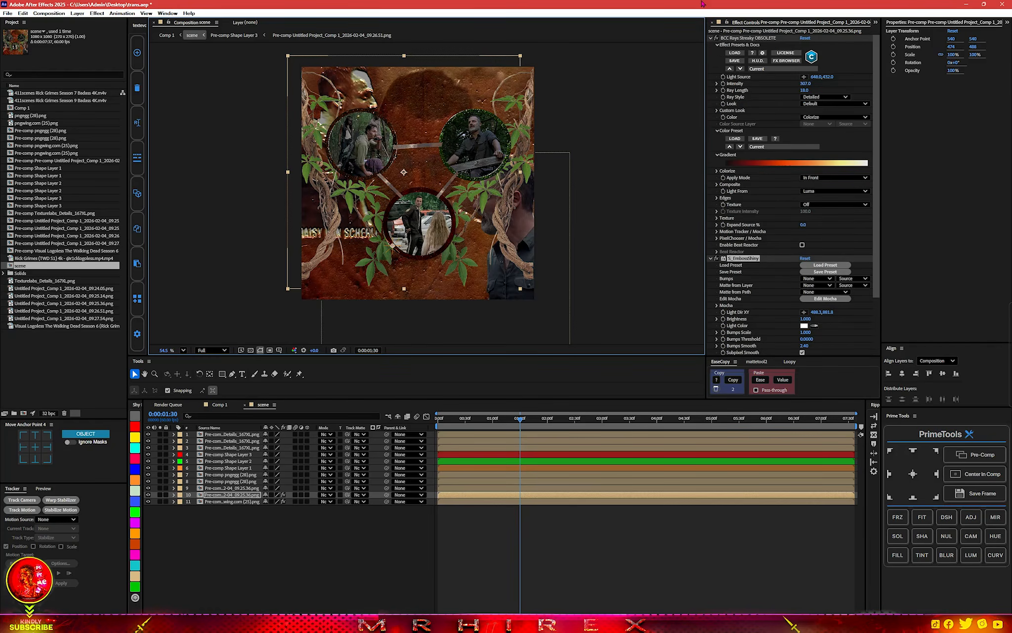
left_click(711, 39)
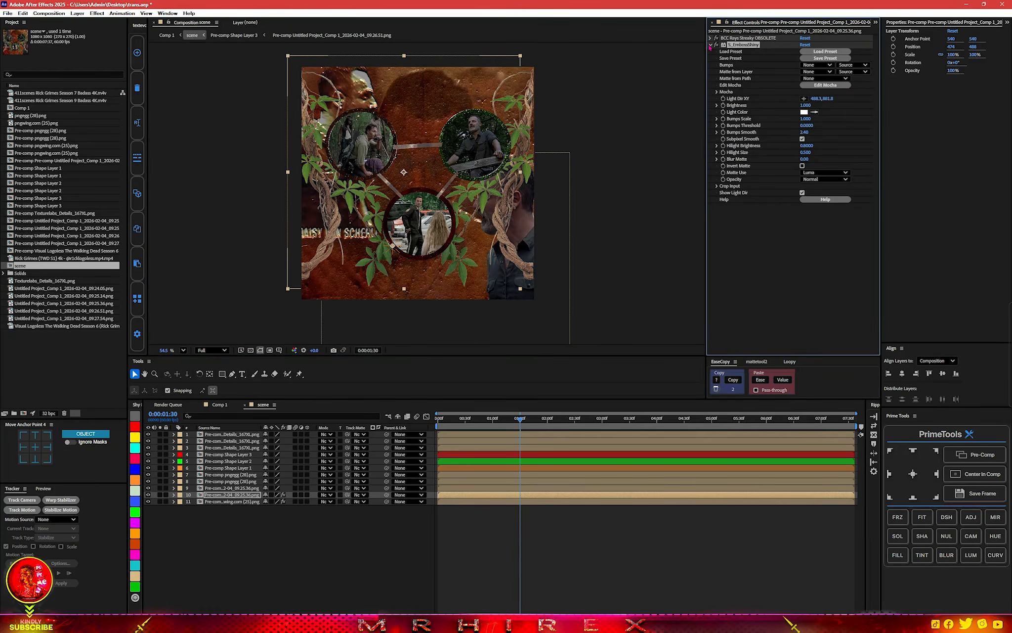
left_click(710, 45)
left_click_drag(746, 38, 736, 102)
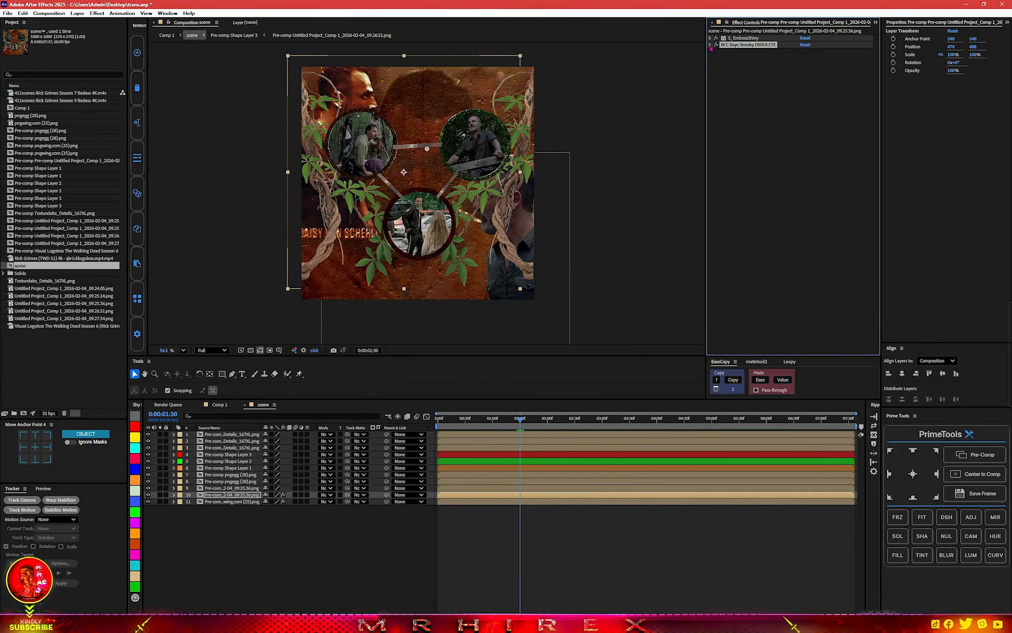
Copy both effects from layer 10 to the footage pre-comp on layer 9.
key("ctrl+a")
left_click(227, 488)
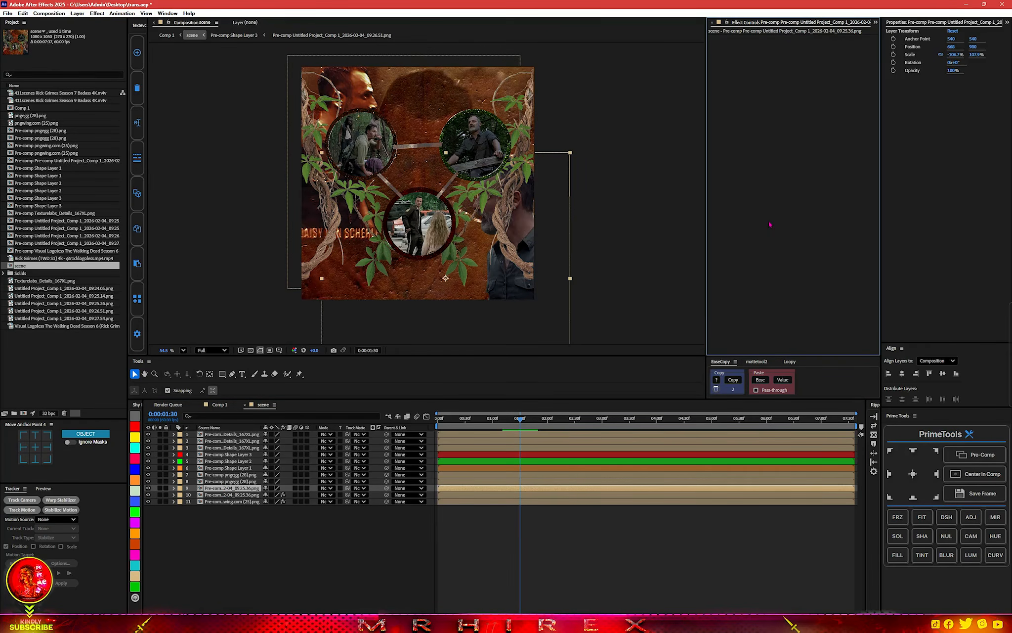
key("ctrl+v")
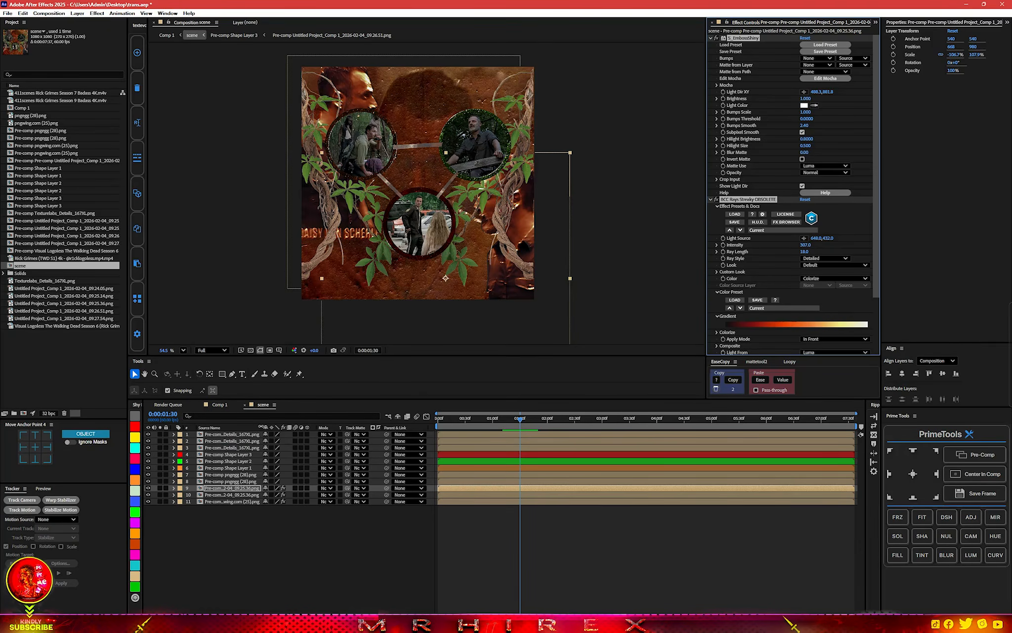
Identify the left vine pre-comp on layer 8 by toggling its visibility and paste both copied effects onto it.
left_click(216, 481)
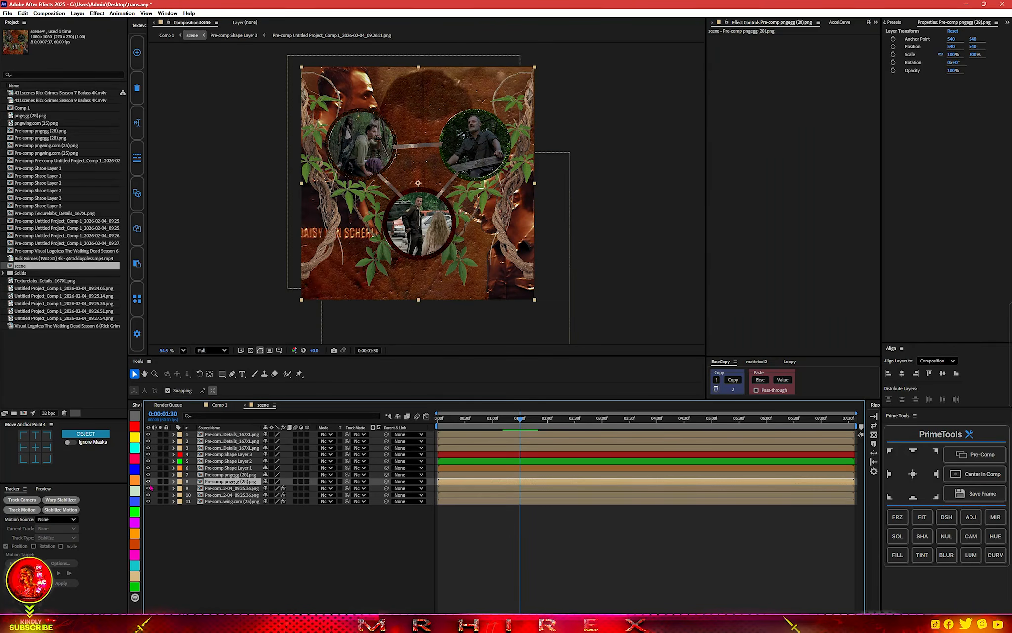
left_click(147, 481)
left_click(148, 481)
left_click(778, 192)
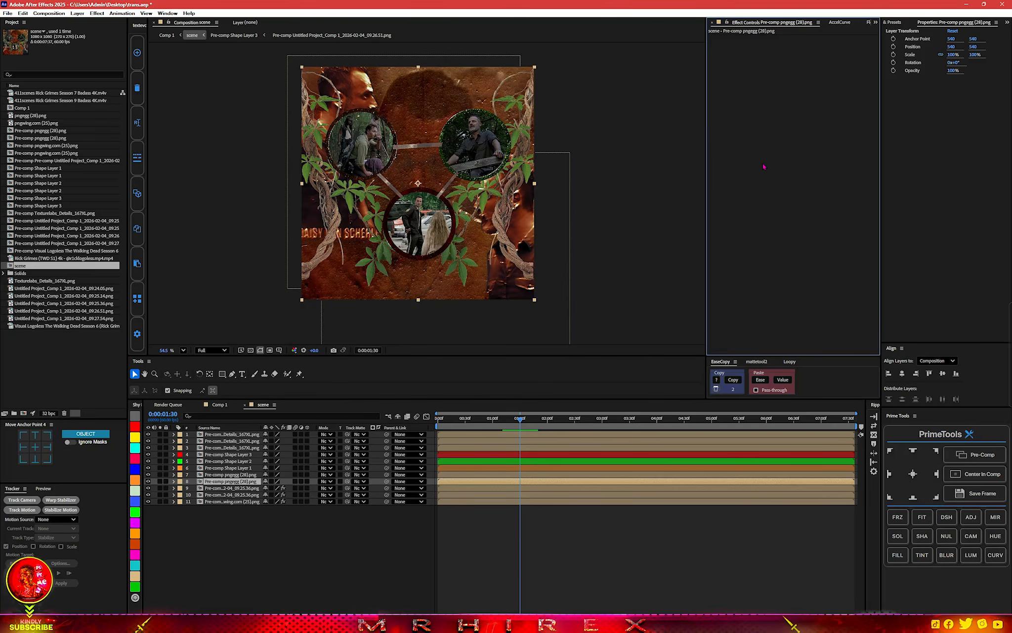
key("ctrl+v")
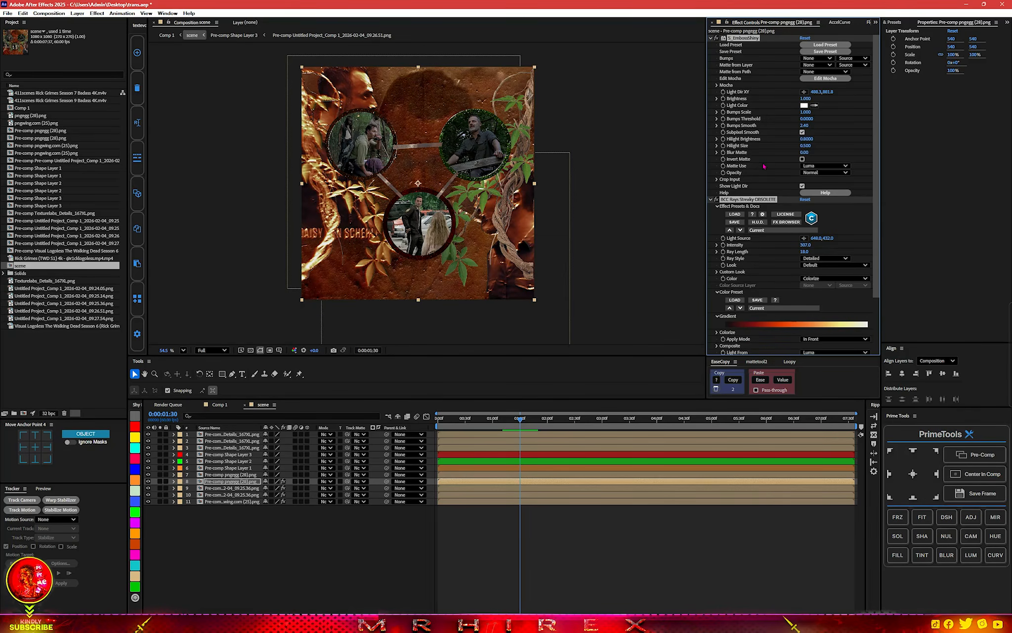
Load the greens.bsp colour preset for BCC Rays Streaky on the left vine layer.
scroll(810, 308, "down", 1)
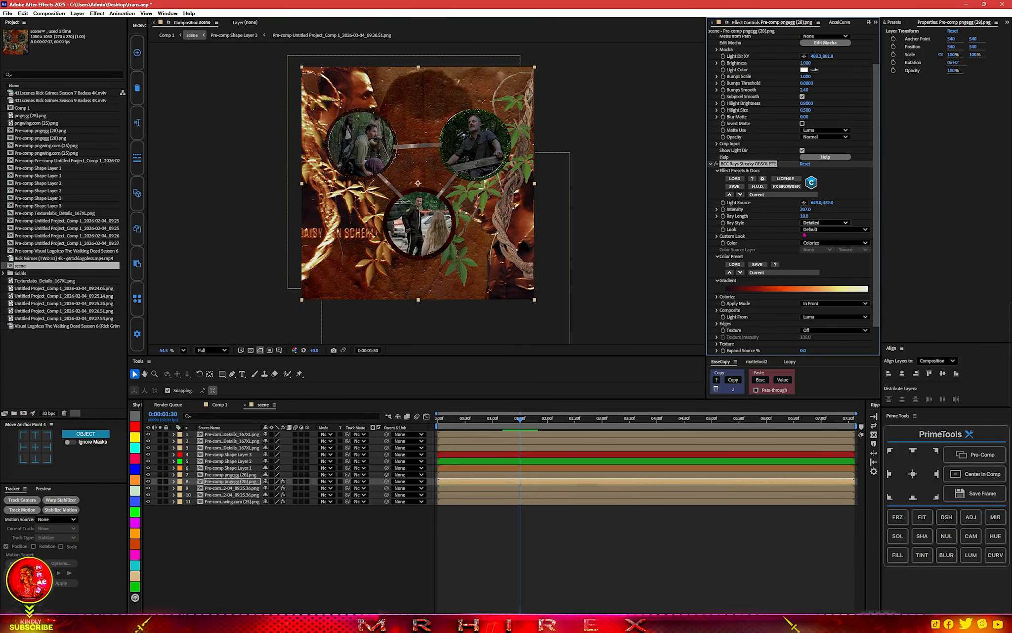
left_click(761, 273)
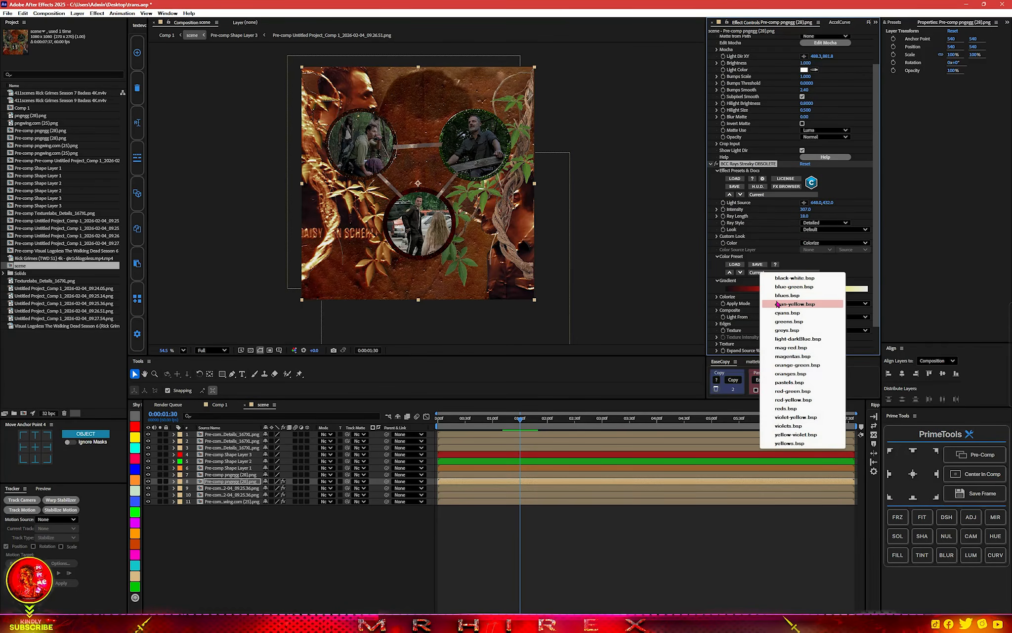
left_click(779, 322)
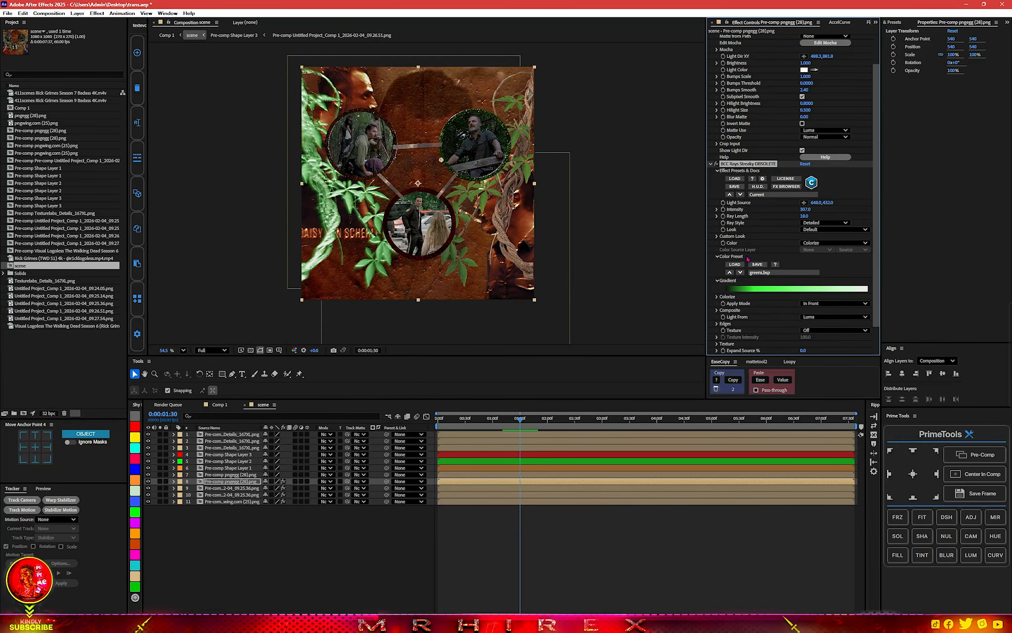
Move the left vine's S_EmbossShiny light direction point to the frame's left edge, about 4, 601.
scroll(747, 258, "up", 2)
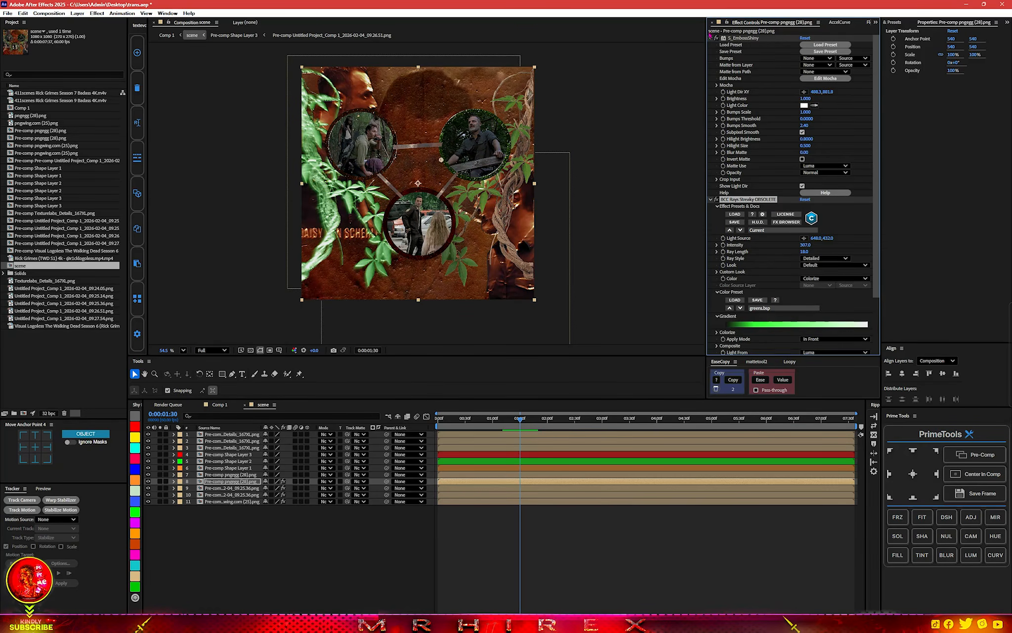
left_click(742, 39)
left_click_drag(407, 257, 303, 197)
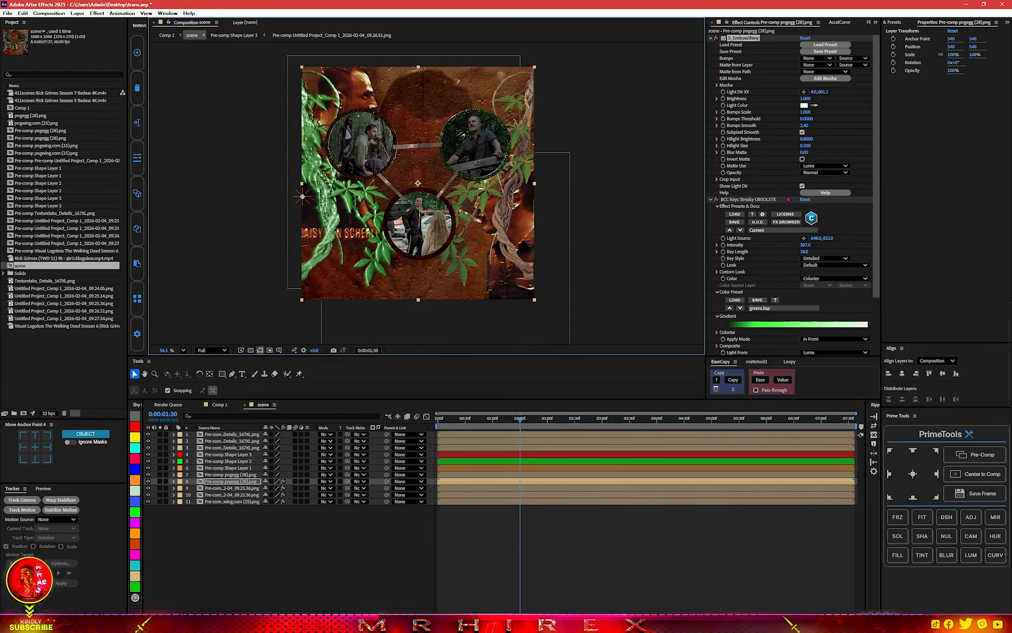
Copy the left vine's S_EmbossShiny and green BCC Rays Streaky effects to the right vine pre-comp on layer 7.
left_click(712, 200)
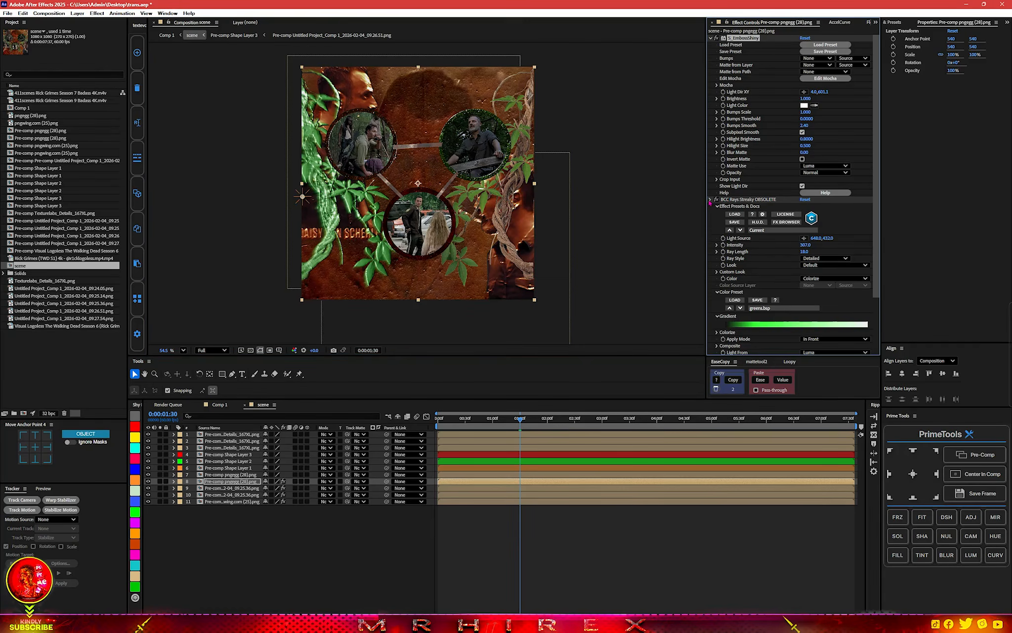
left_click(710, 38)
left_click(743, 45)
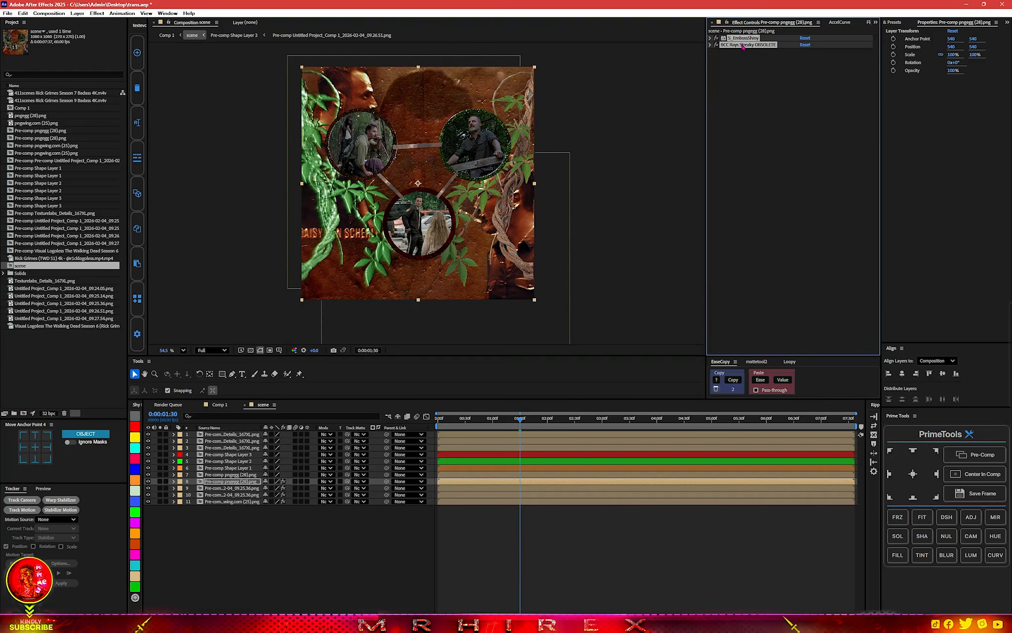
left_click(251, 477)
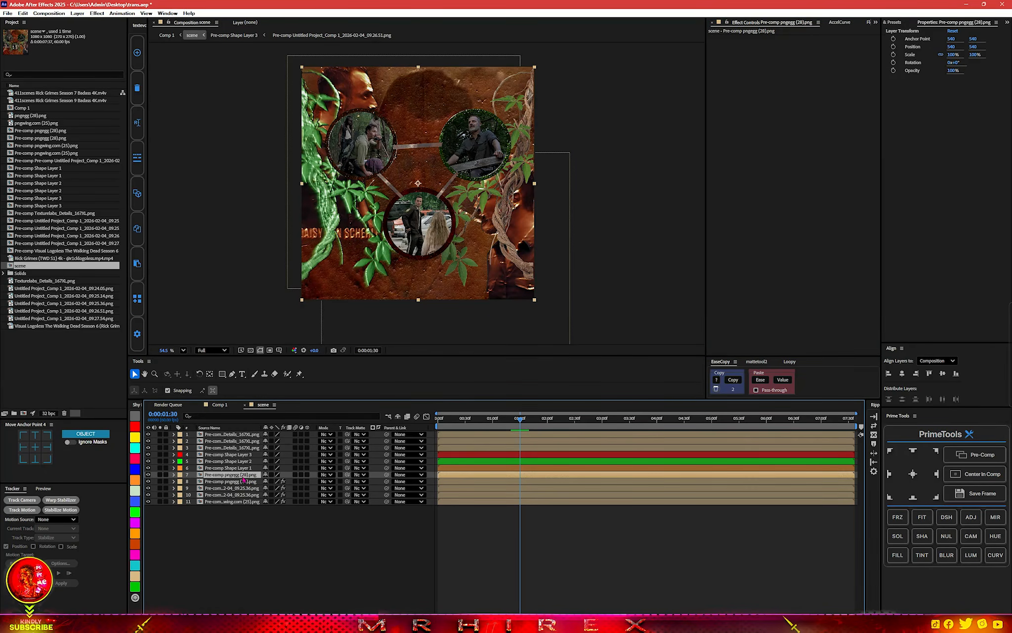
left_click(147, 475)
left_click(148, 475)
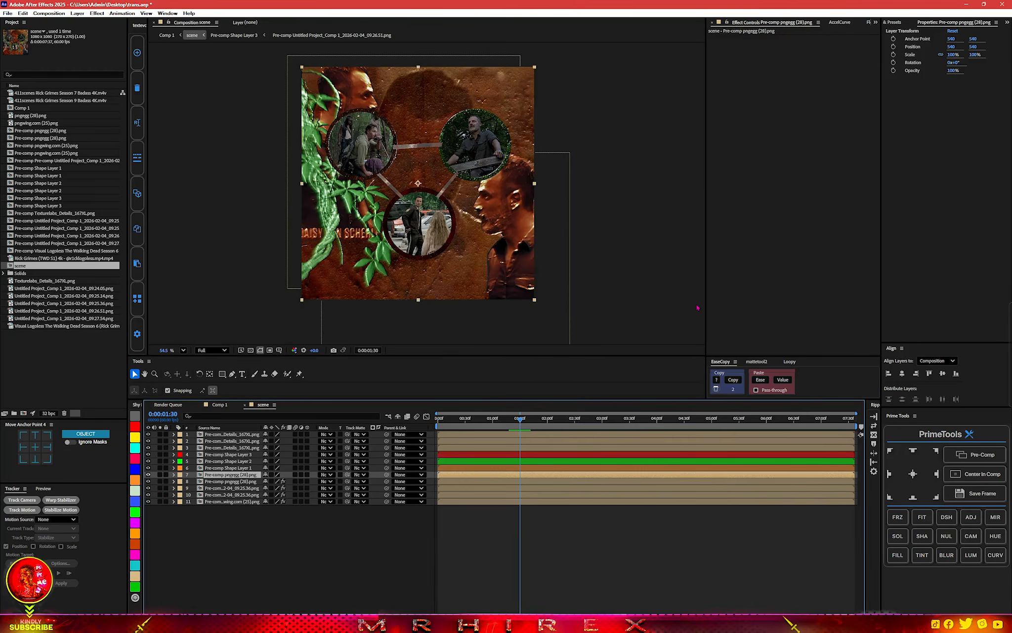
left_click(733, 294)
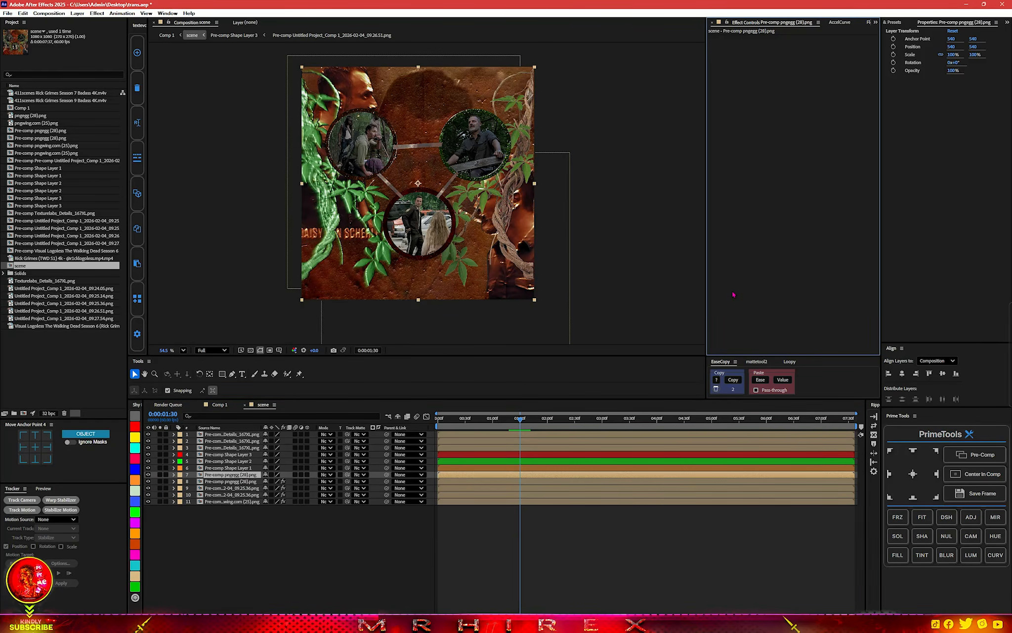
key("ctrl+v")
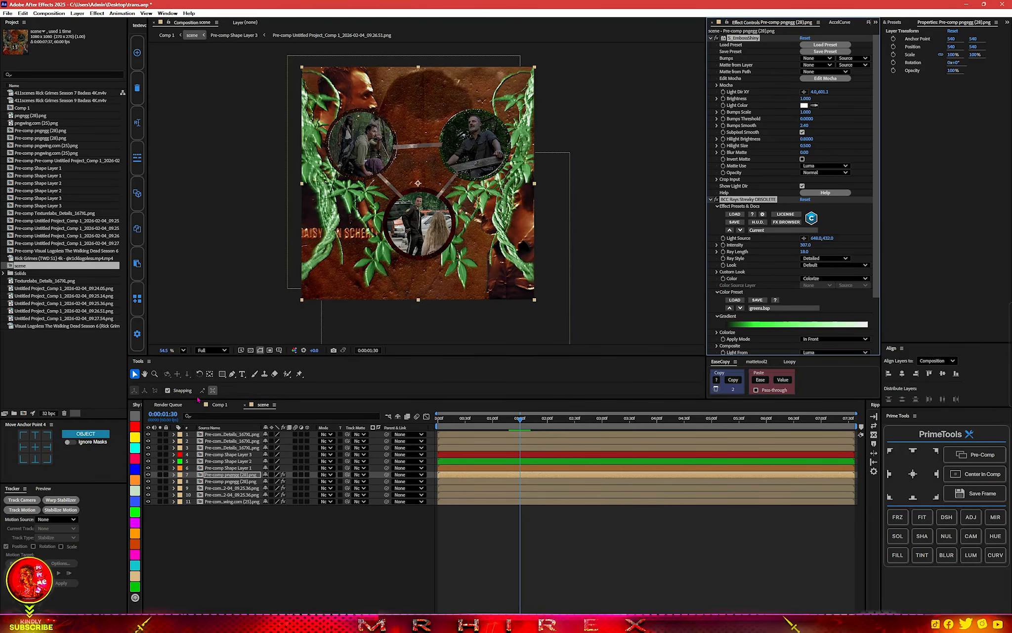
Apply BCC Multi Shadow to the Pre-comp Shape Layer 3 layer.
left_click(450, 456)
key("ctrl+space")
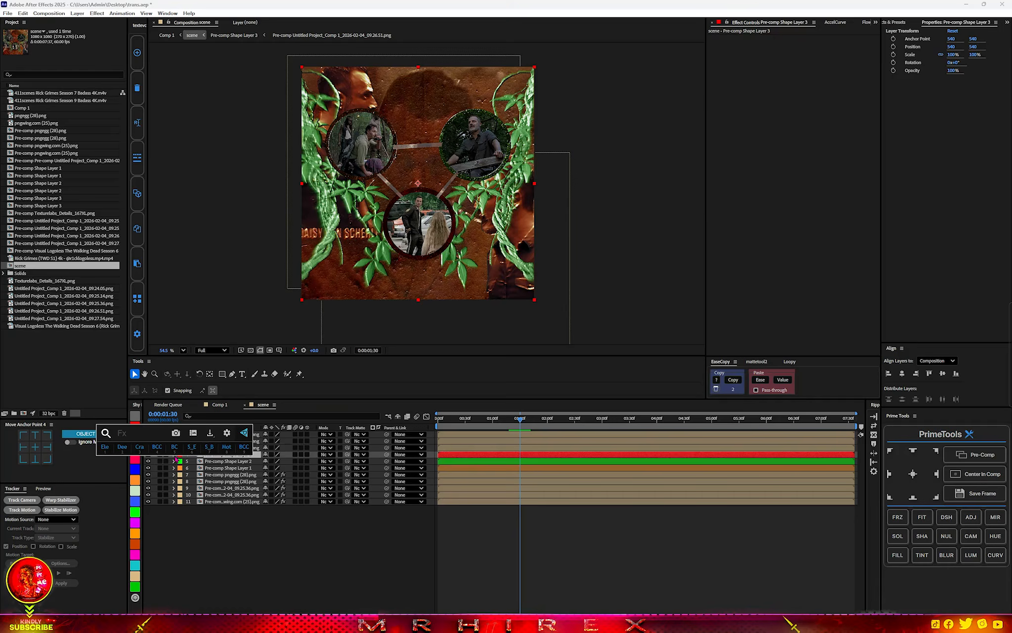
type("multi")
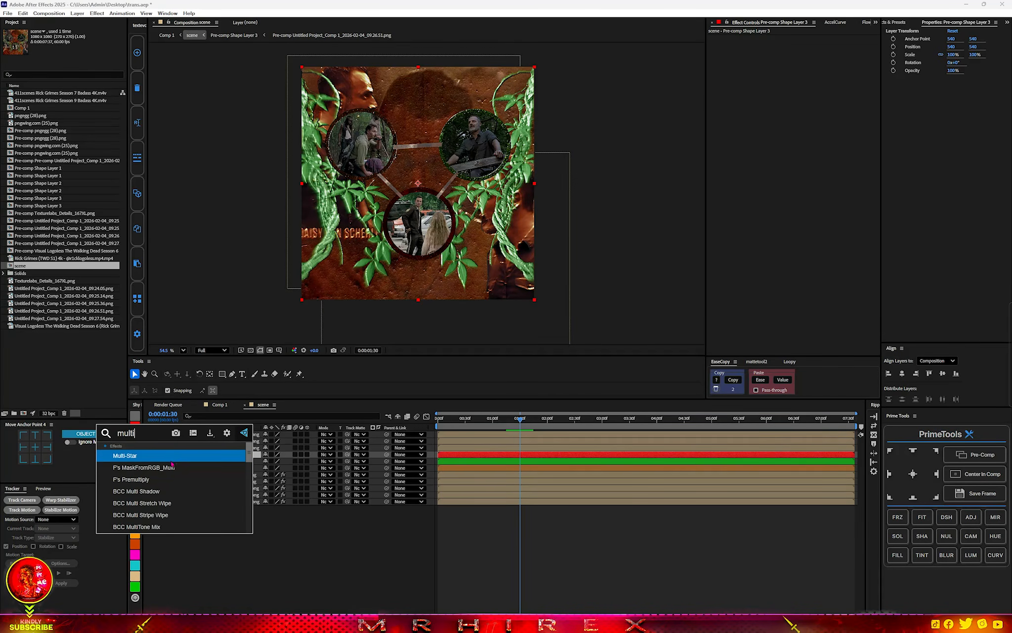
left_click(161, 490)
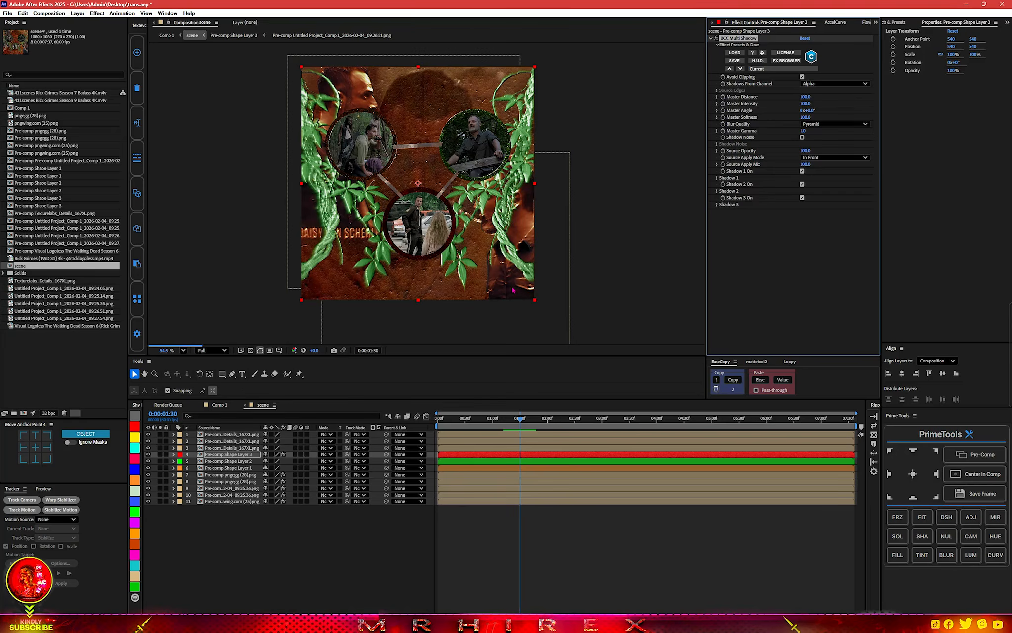
Set the BCC Multi Shadow Master Distance to 0 and Master Softness to 273 on Pre-comp Shape Layer 3.
scroll(437, 255, "up", 8)
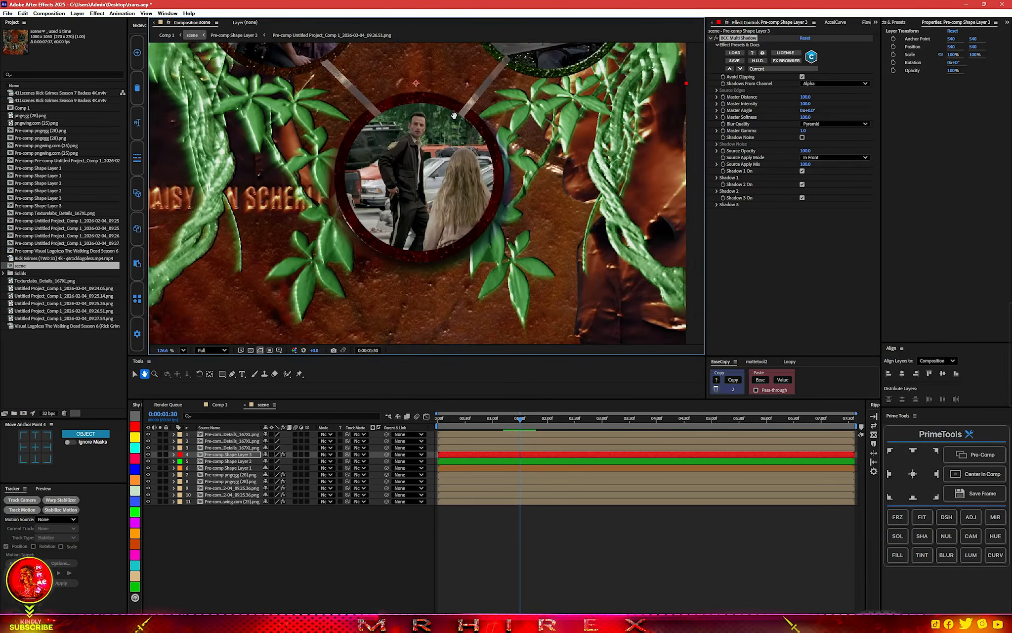
key("v")
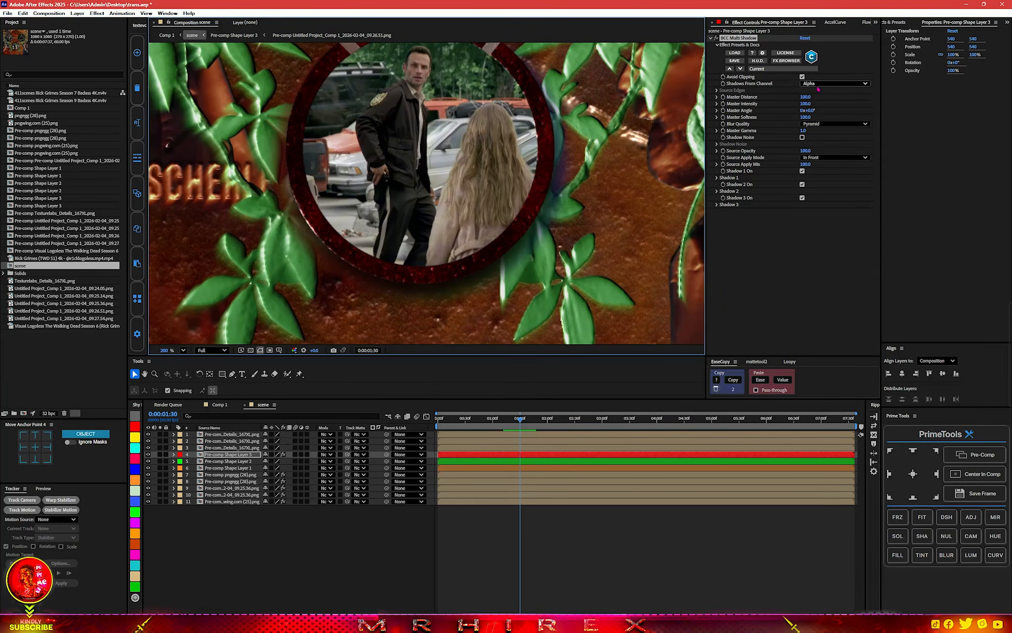
left_click(805, 96)
type("0")
key("Return")
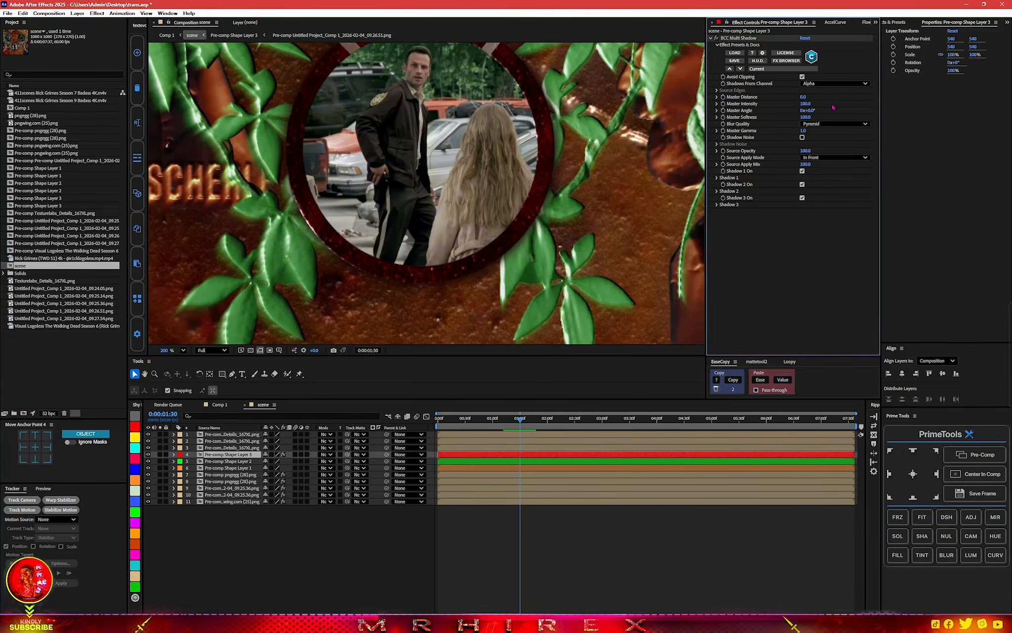
left_click_drag(806, 117, 866, 109)
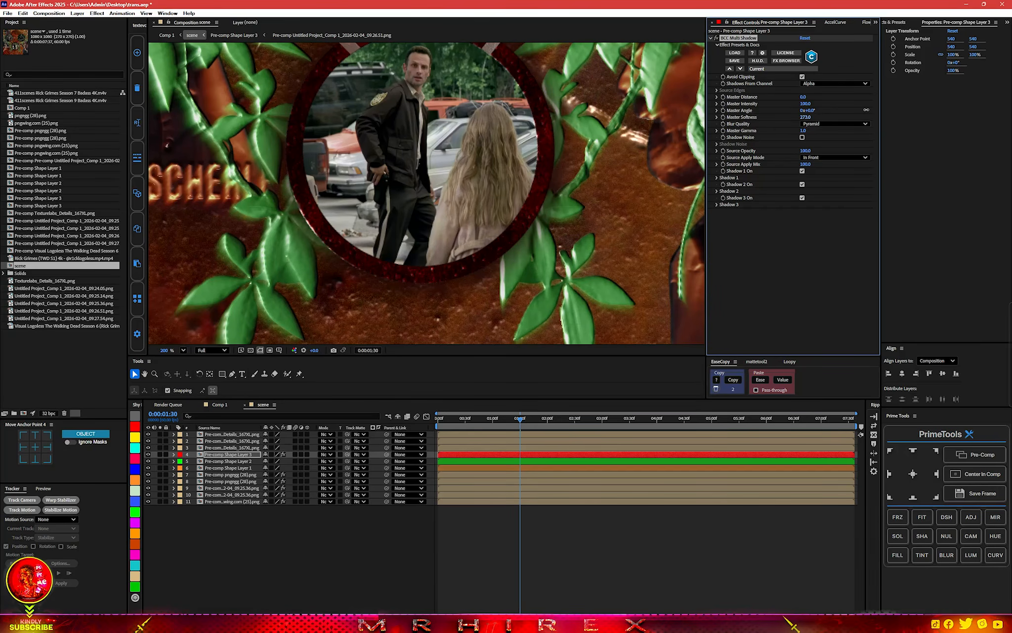
Apply Deep Glow 2 to Pre-comp Shape Layer 3 and set its tint mode to Monocolor with a red colour.
key("ctrl+space")
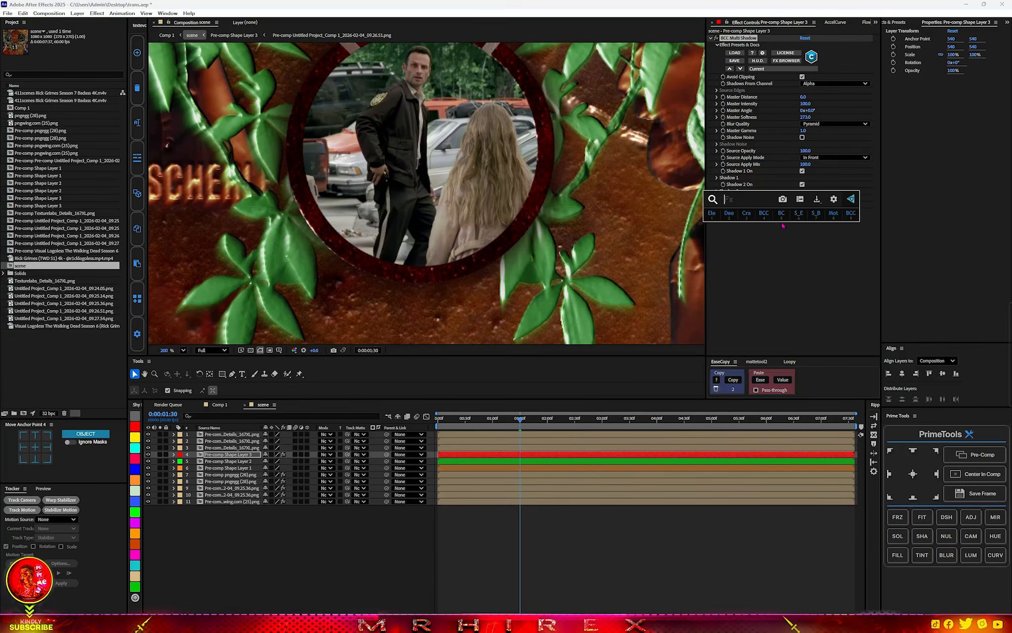
type("dee")
left_click(754, 237)
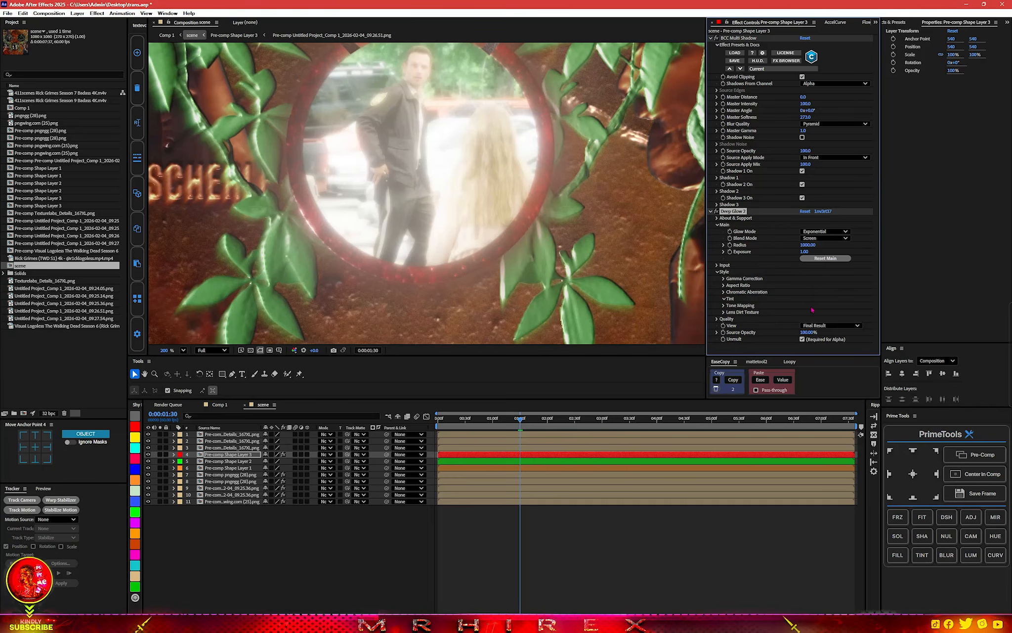
left_click(813, 306)
left_click(817, 326)
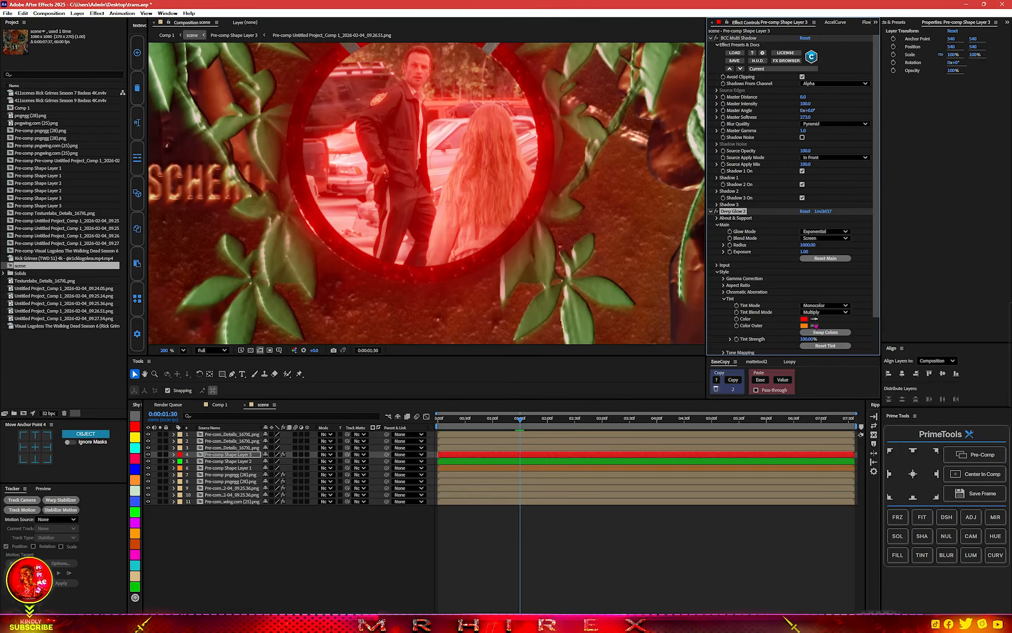
Set the Deep Glow 2 exposure on Pre-comp Shape Layer 3 to 0.1.
left_click(804, 251)
type("0.1")
key("Return")
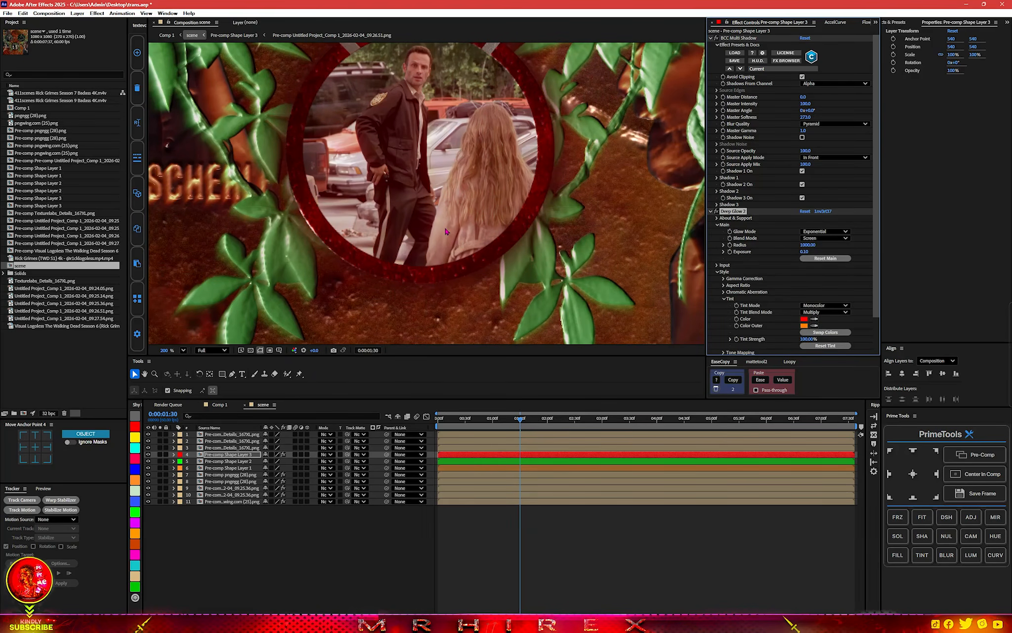
scroll(446, 232, "down", 5)
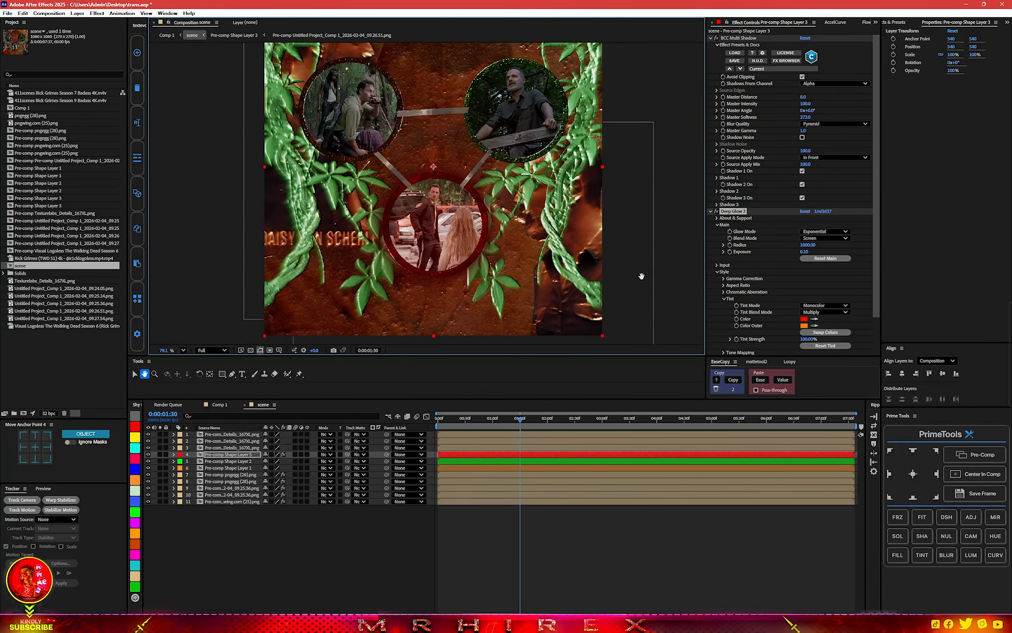
key("v")
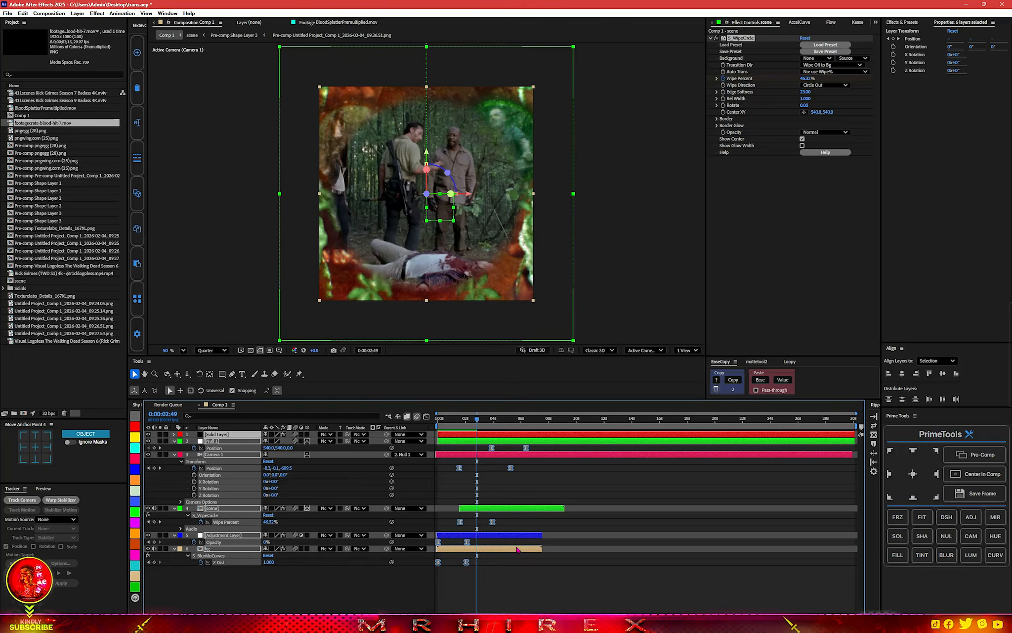
Apply BCC Rays Streaky OBSOLETE to the scene layer in Comp 1.
left_click(595, 496)
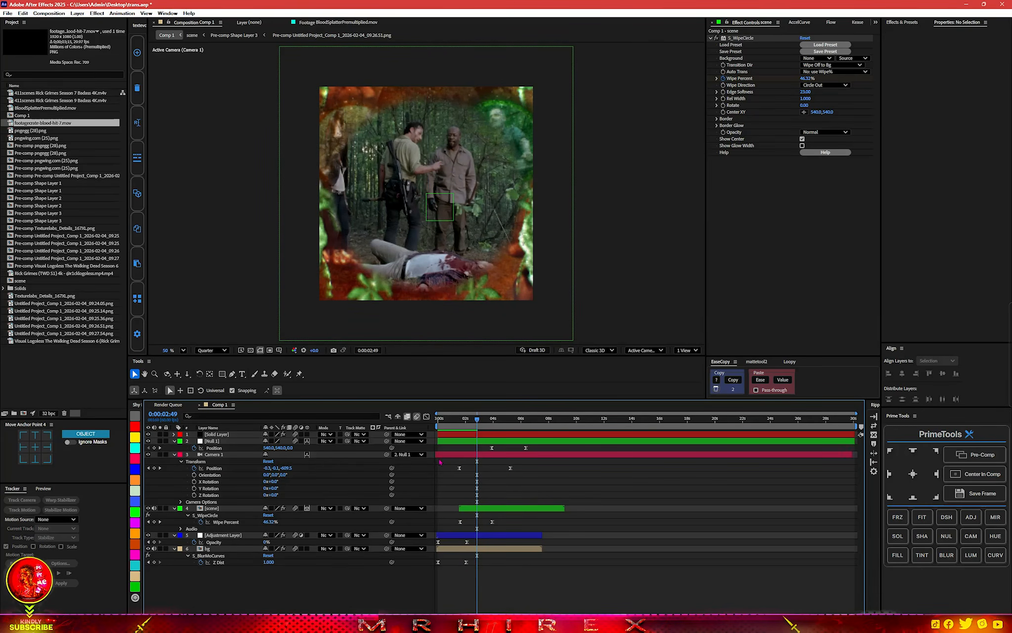
scroll(531, 484, "up", 2)
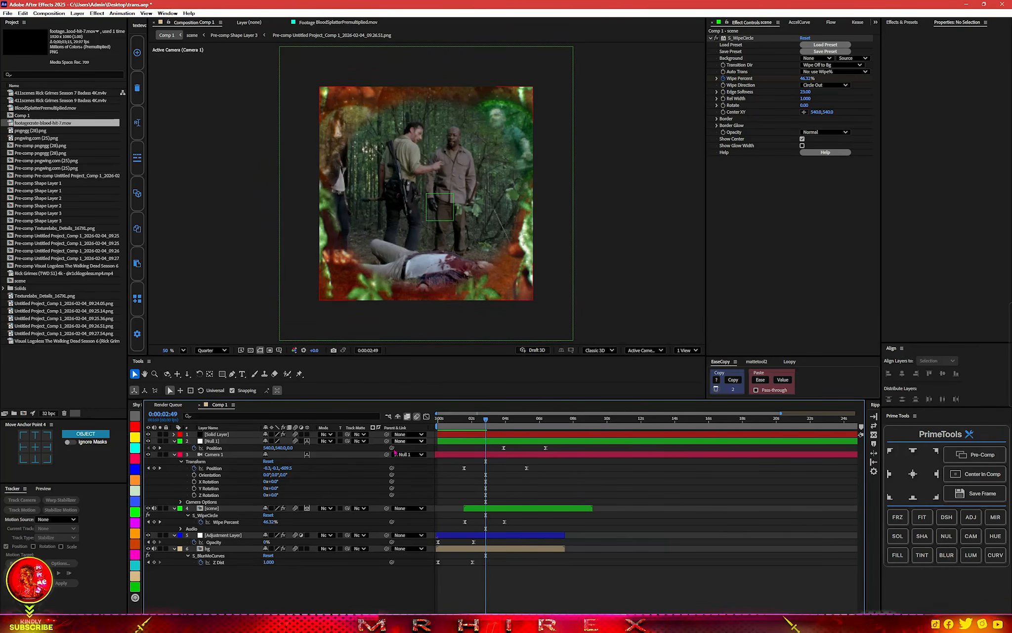
left_click(212, 509)
key("ctrl+space")
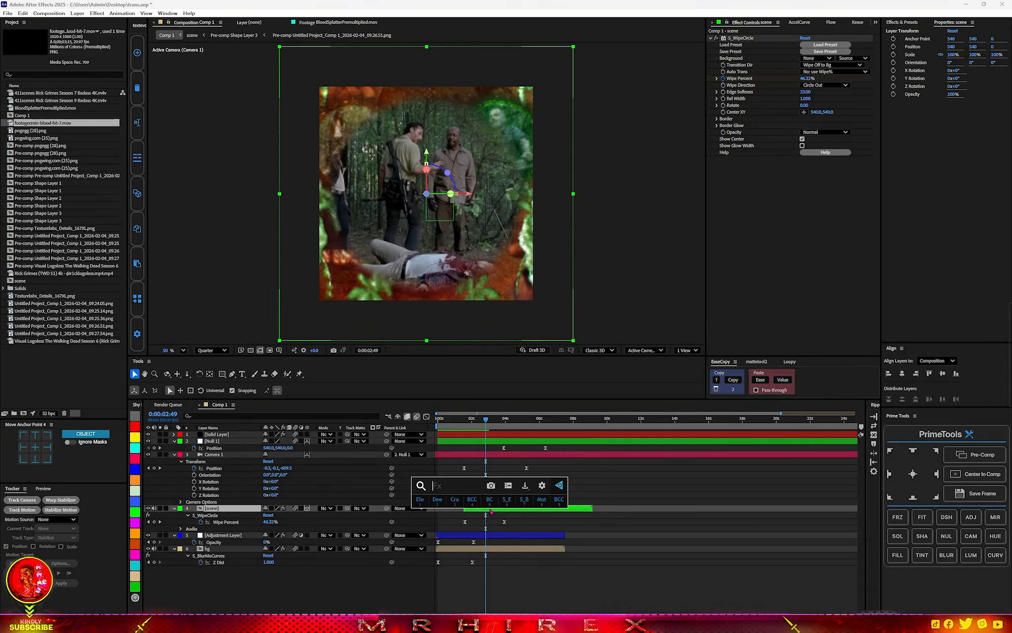
type("streak")
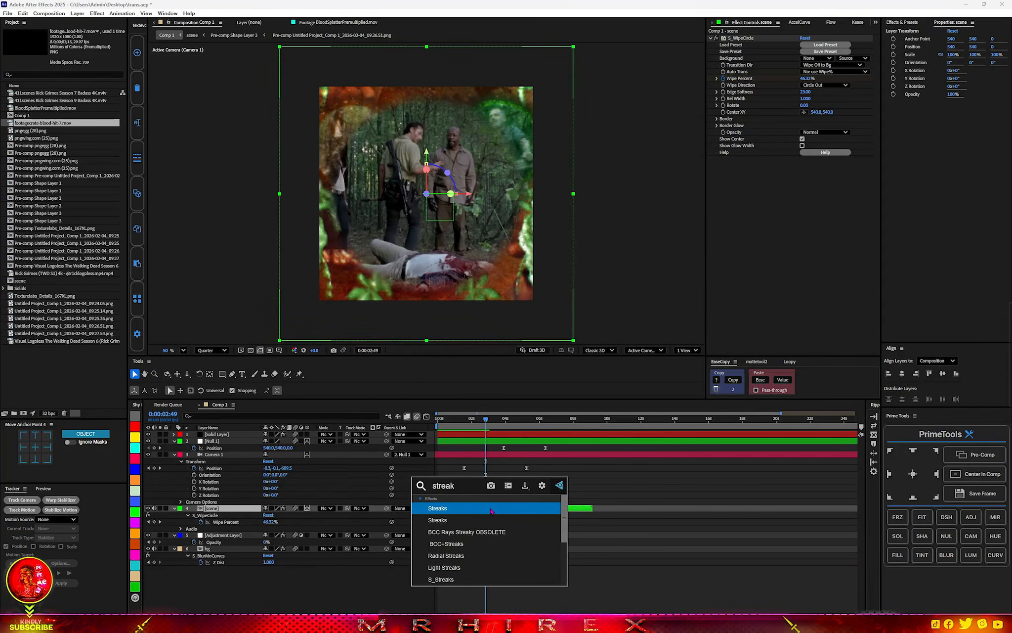
left_click(472, 520)
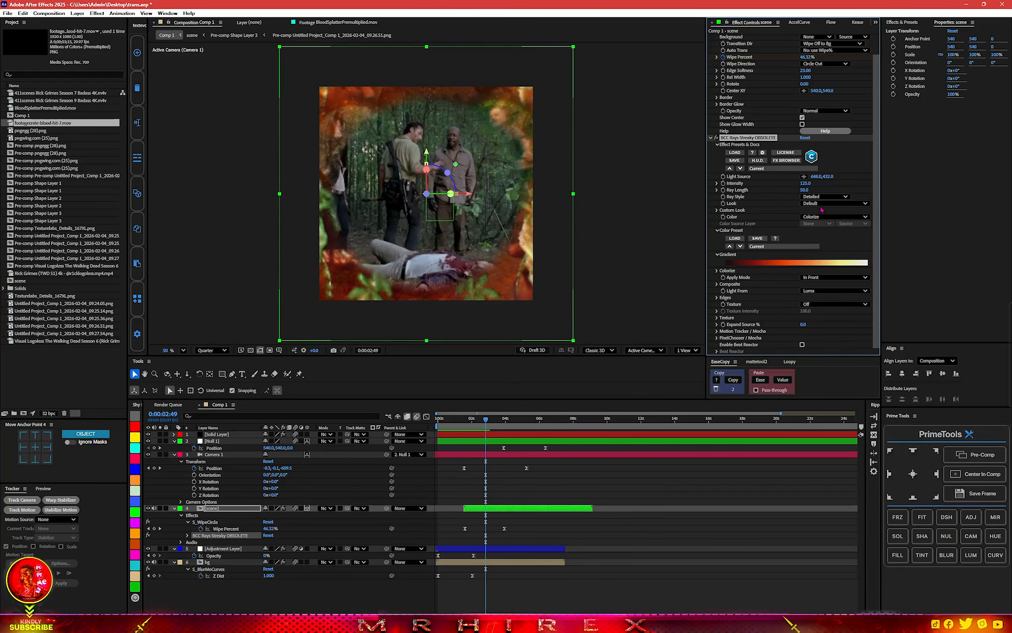
Keyframe the scene layer's BCC Rays Streaky at 0:00:02:49 with Intensity 222 and Ray Length 39.
left_click_drag(829, 182, 841, 181)
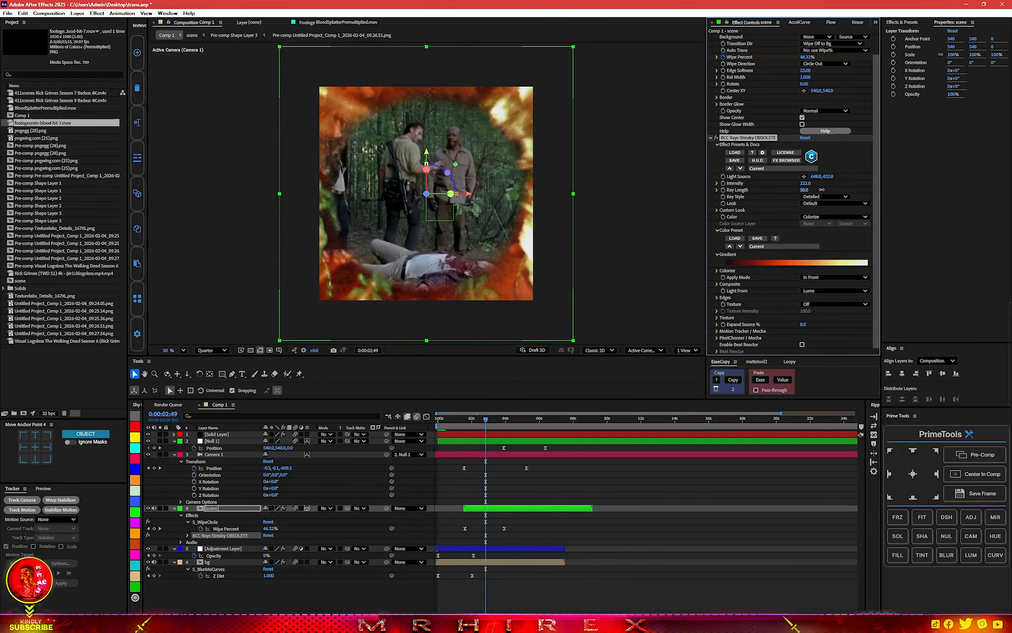
mouse_move(821, 190)
left_mouse_down()
mouse_move(796, 193)
mouse_move(810, 191)
left_mouse_up()
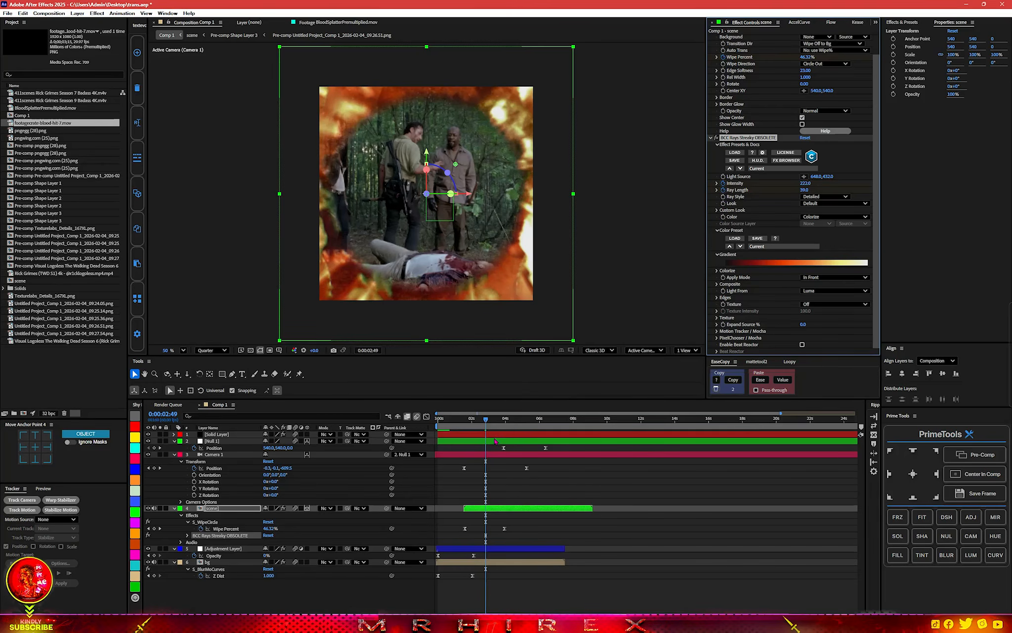
key("u")
left_click_drag(498, 532, 478, 545)
Add a BCC Rays Streaky Intensity keyframe of 0 at 0:00:04:18 on the scene layer.
left_click(502, 424)
left_click_drag(503, 424, 514, 421)
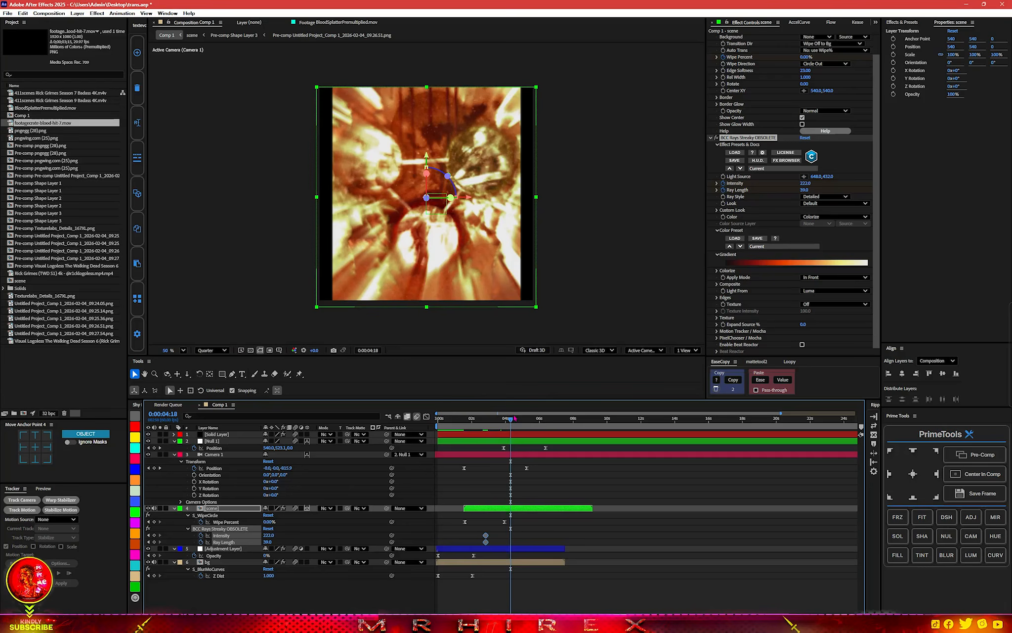
left_click(806, 183)
type("0")
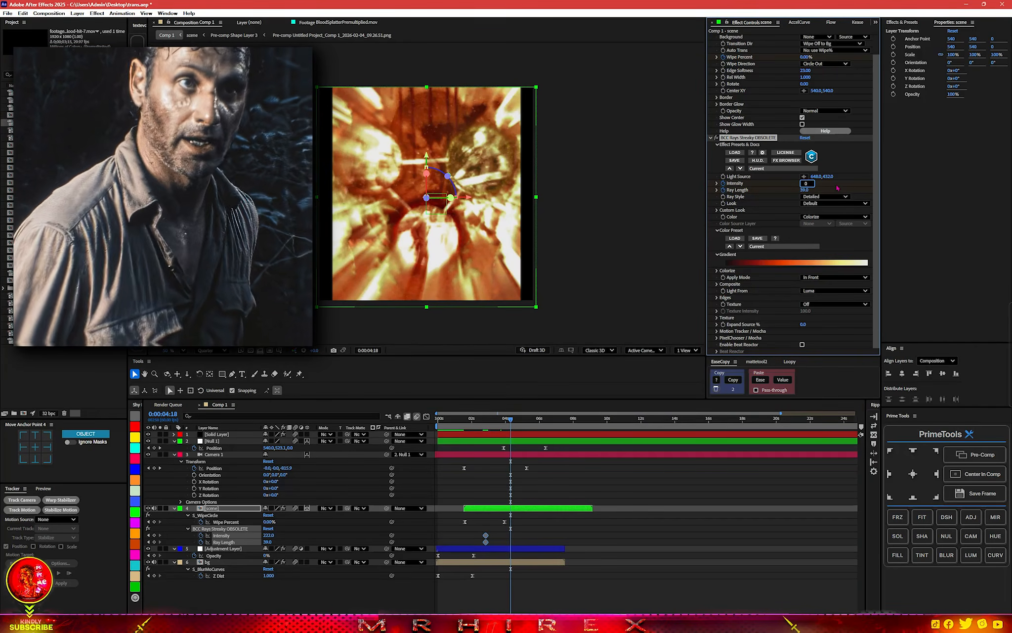
key("Return")
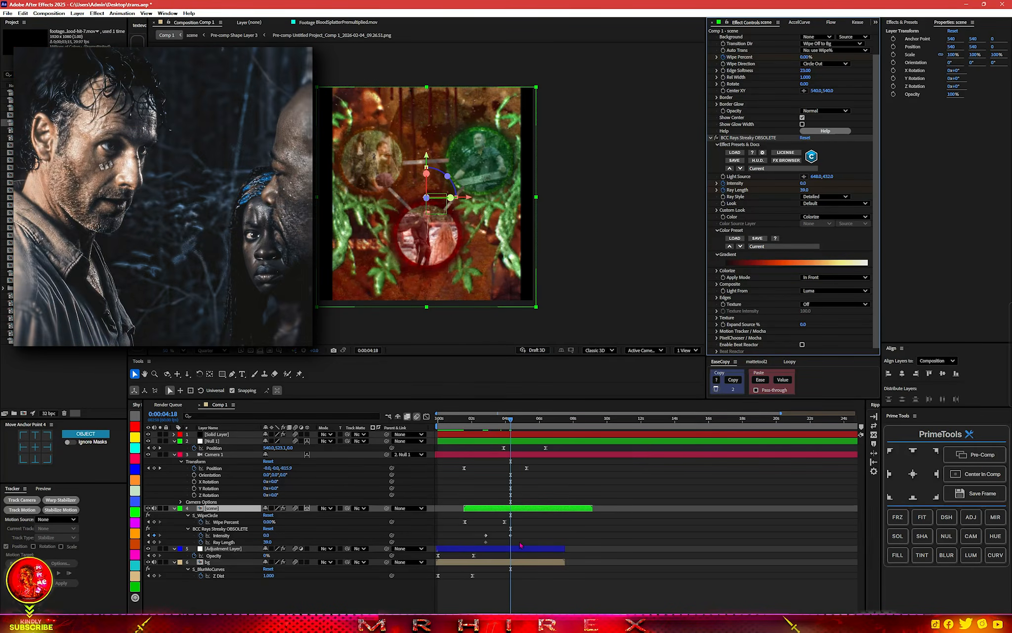
Move the scene layer's first BCC Rays Streaky keyframes earlier to about 0:00:02:16 and preview the ray fade.
left_click(473, 420)
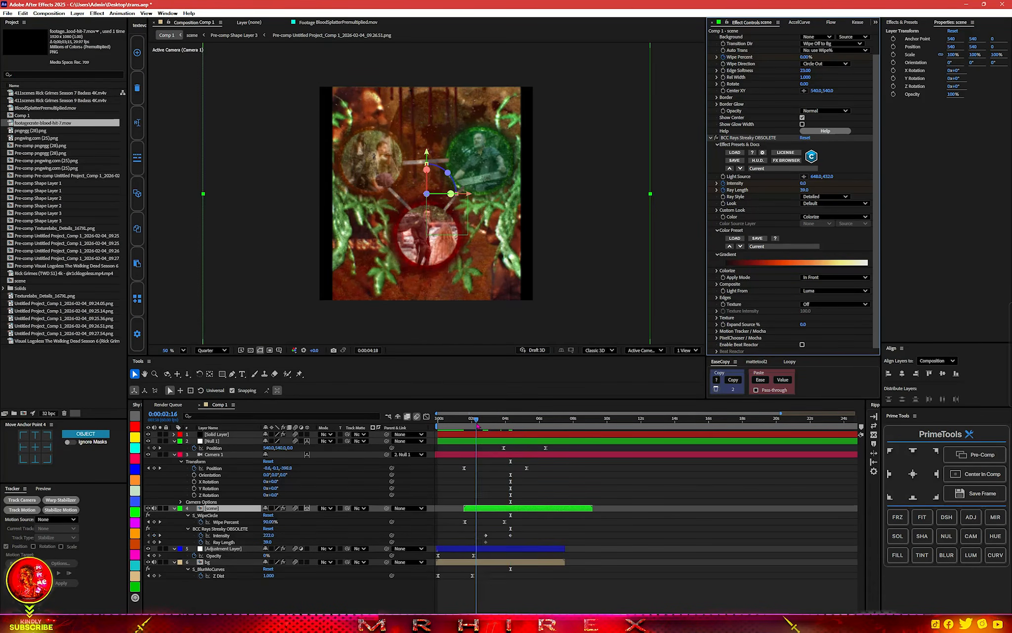
left_click(510, 535)
mouse_move(515, 531)
left_mouse_down()
mouse_move(474, 546)
mouse_move(512, 535)
left_mouse_up()
left_click(507, 537)
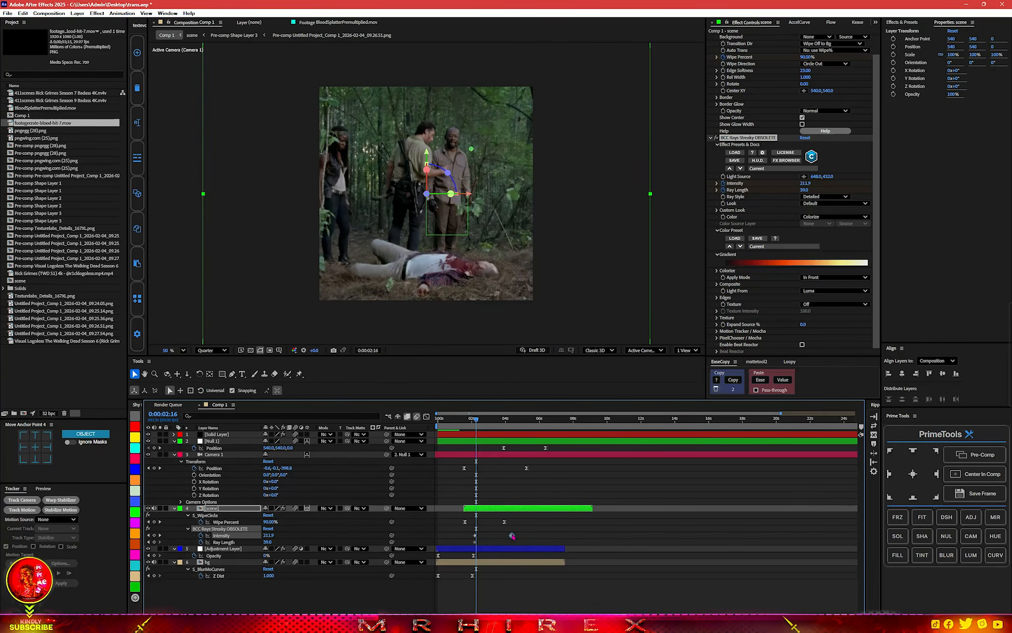
left_click_drag(484, 421, 497, 421)
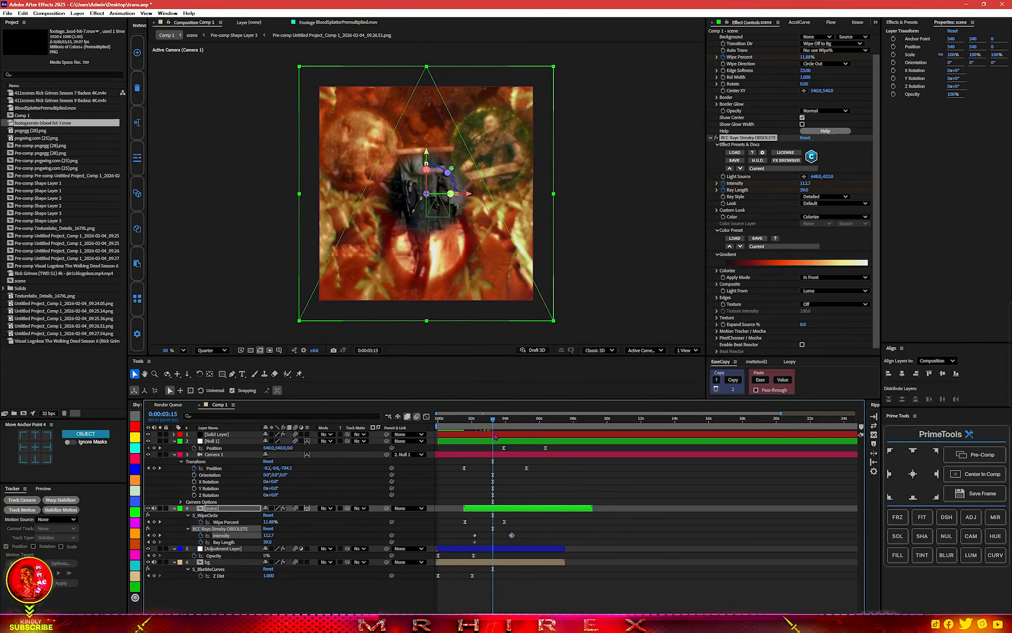
left_click(798, 246)
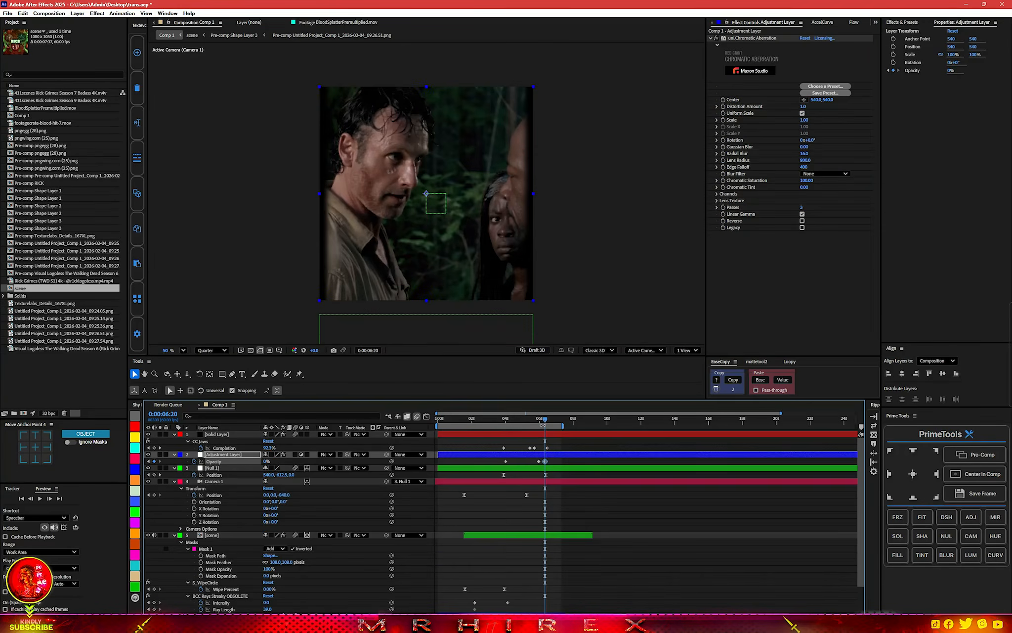
Pre-compose the closing-bars Solid Layer in Comp 1, open the new pre-comp and select its solid.
left_click_drag(533, 422, 523, 421)
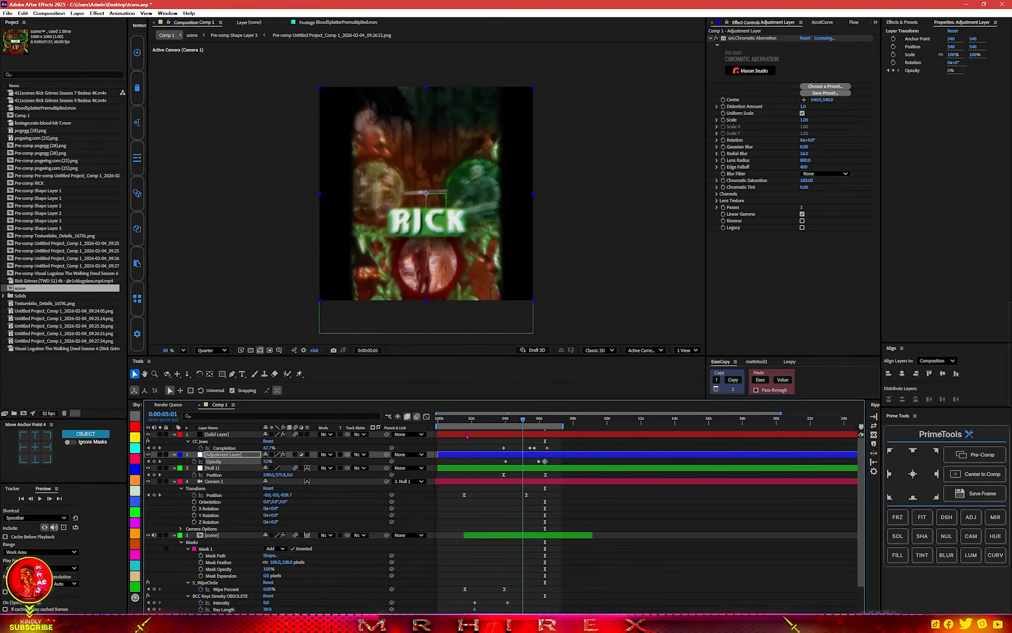
left_click(205, 435)
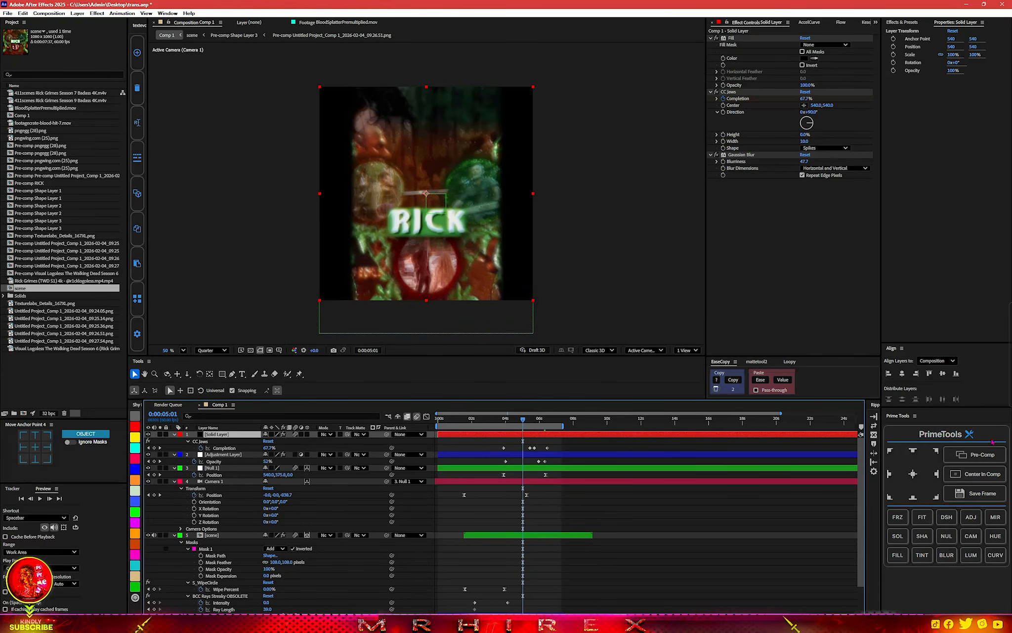
left_click(976, 454)
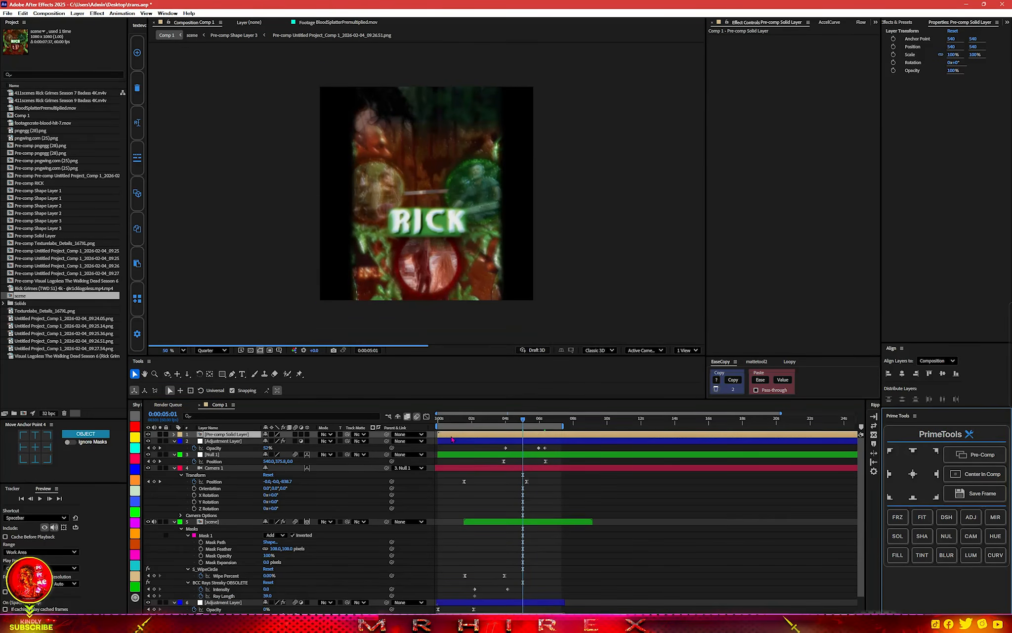
double_click(452, 437)
left_click(458, 435)
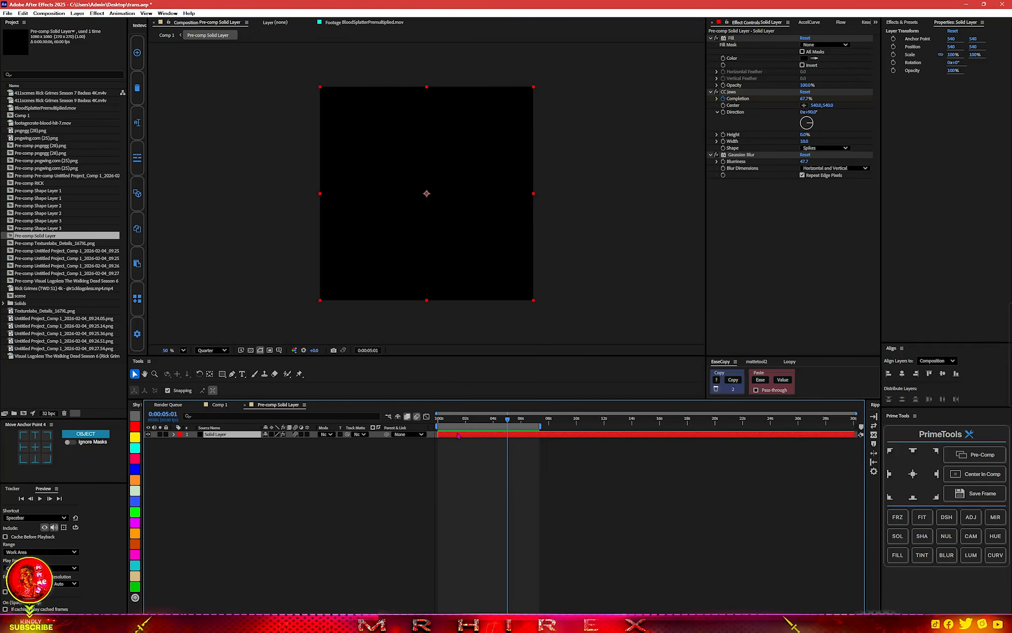
Show the transparency grid and apply S_Caustics to the Solid Layer in its pre-comp.
key("ctrl+space")
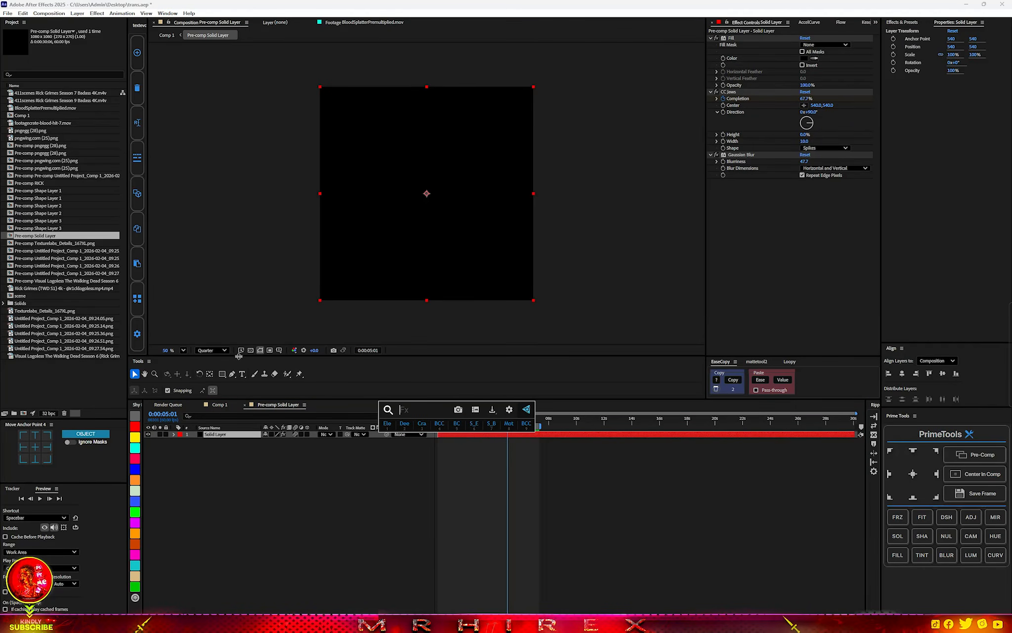
key("Escape")
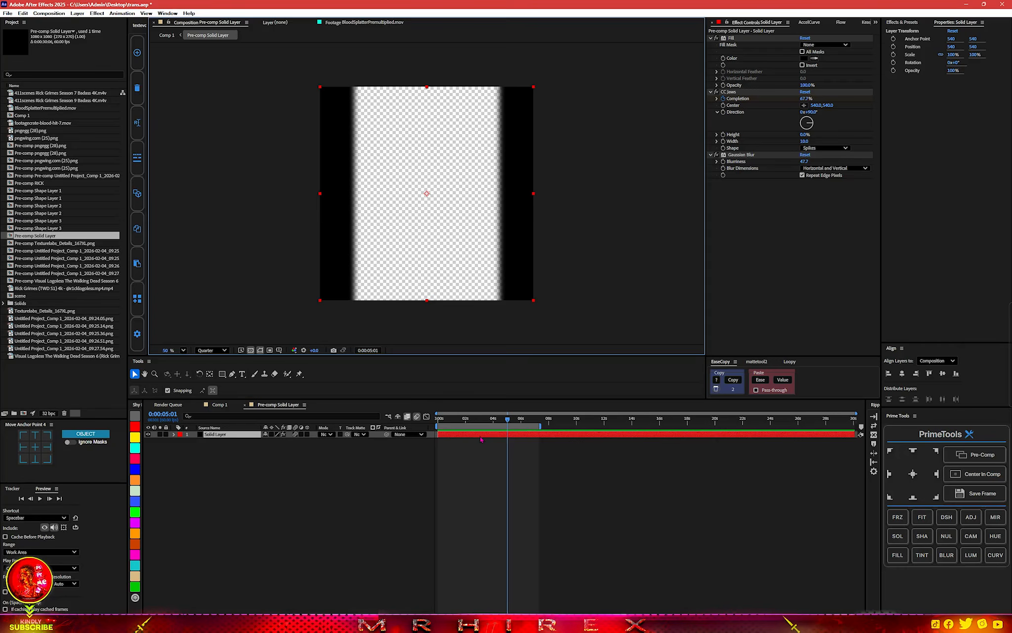
key("ctrl+space")
type("ca")
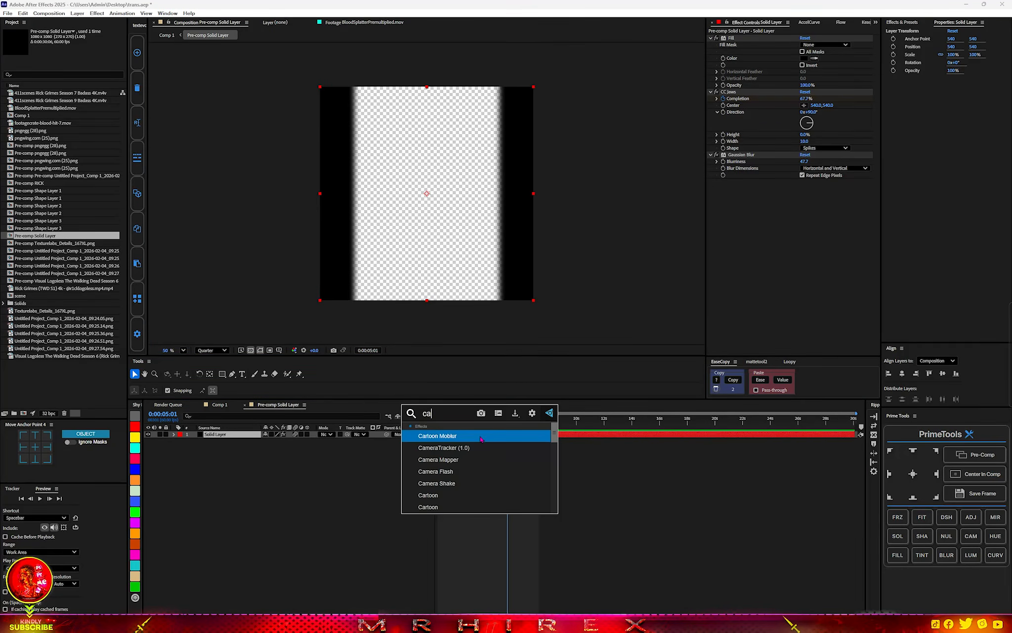
type("us")
left_click(431, 472)
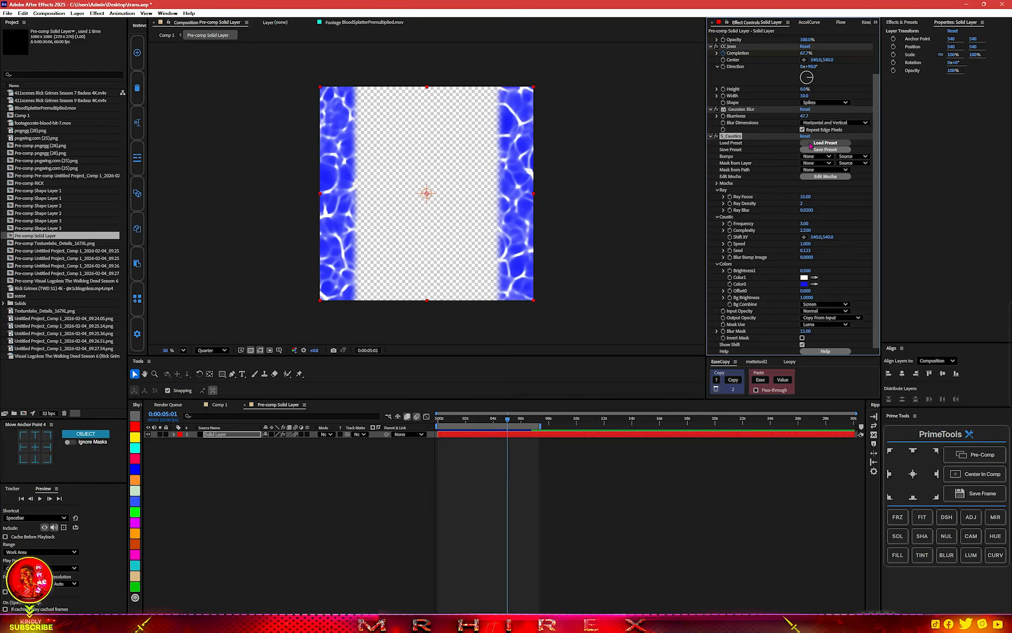
Load an S_Caustics preset on the Solid Layer and recolour it with Color1 red E81212 and a darker red Color0.
left_click(824, 143)
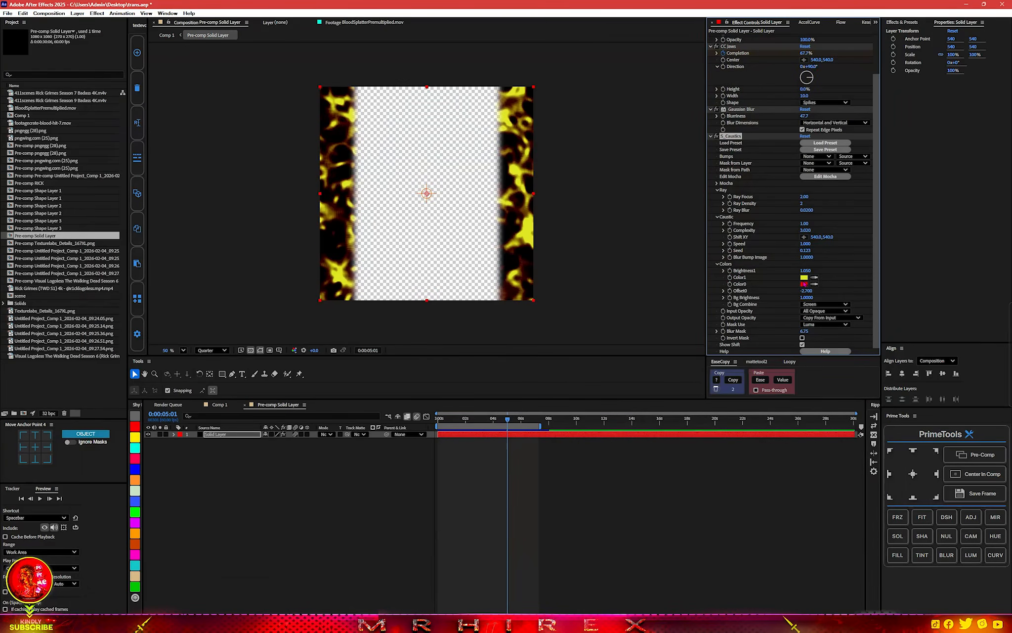
left_click(804, 277)
left_click(526, 266)
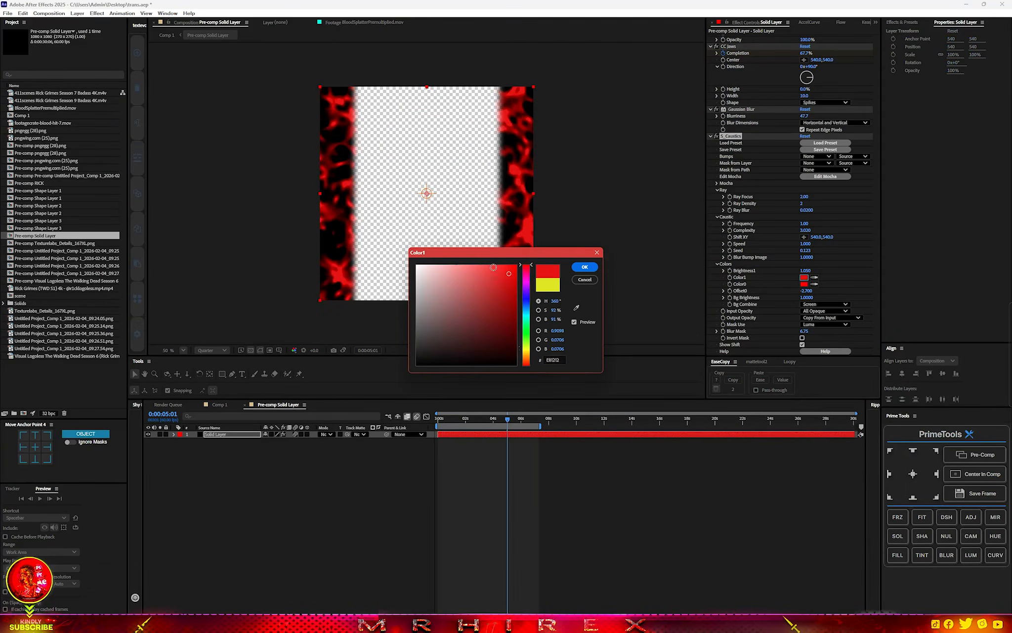
left_click(585, 267)
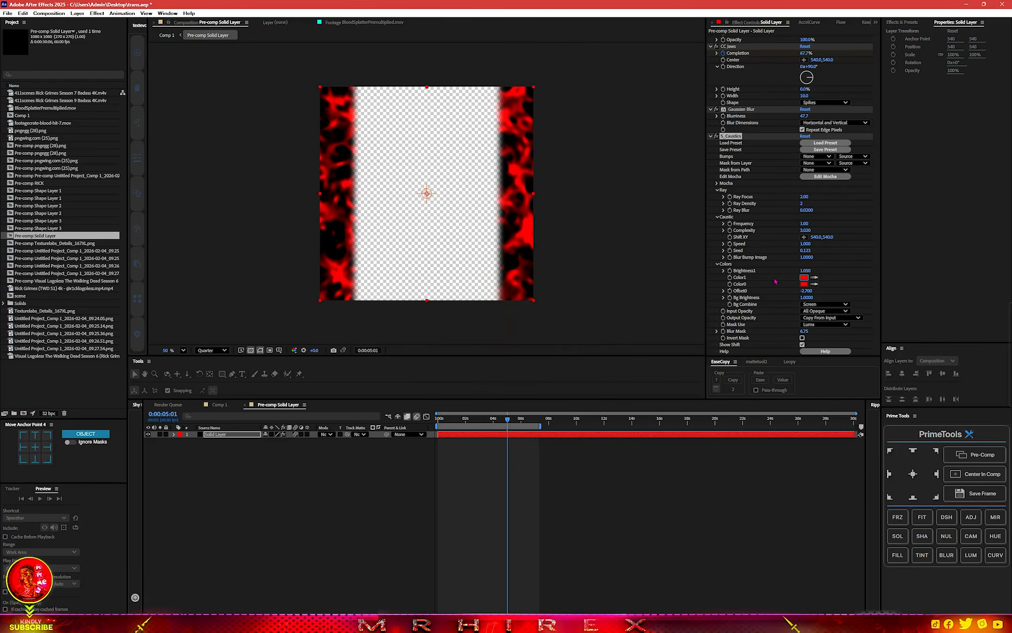
left_click(804, 284)
left_click_drag(508, 294, 508, 332)
left_click(584, 267)
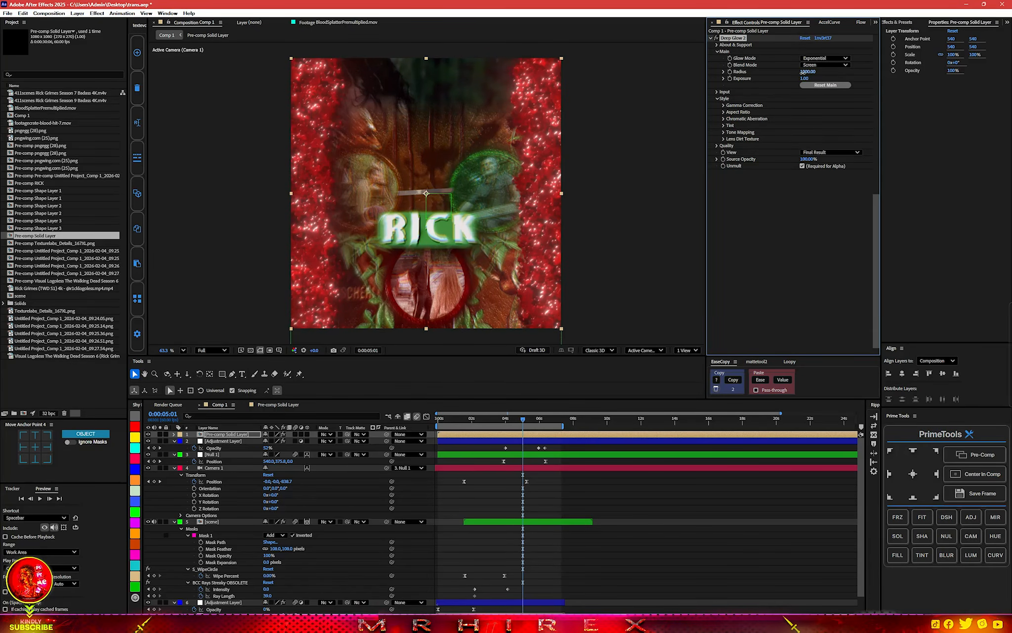
Set the Deep Glow 2 radius to 816 on Pre-comp Solid Layer and darken it by adding Curves with a lowered RGB curve.
left_click_drag(741, 78, 736, 78)
left_click(766, 245)
key("ctrl+space")
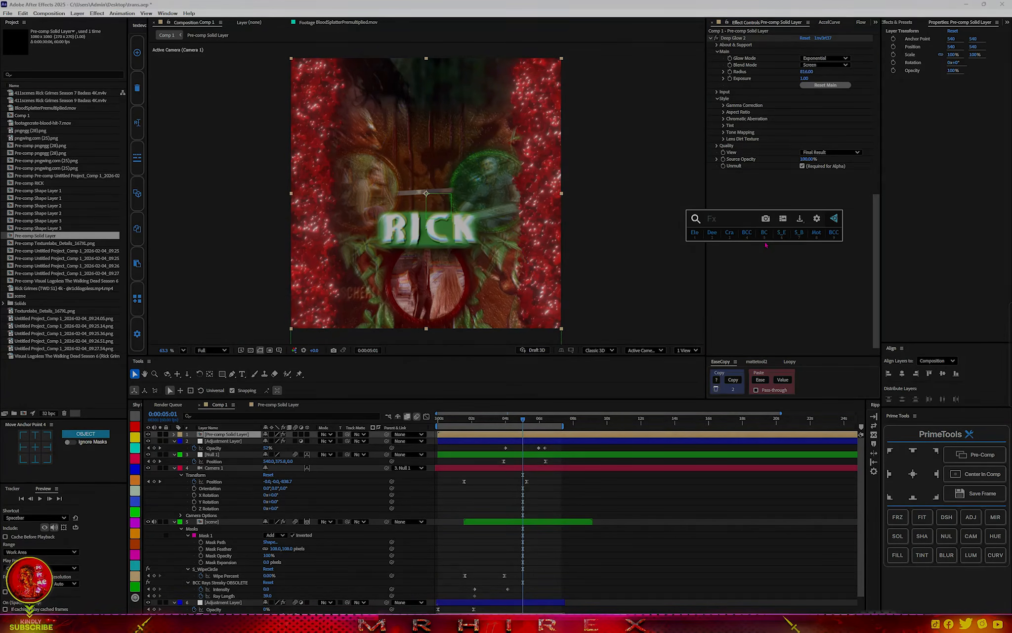
type("cur")
left_click(744, 257)
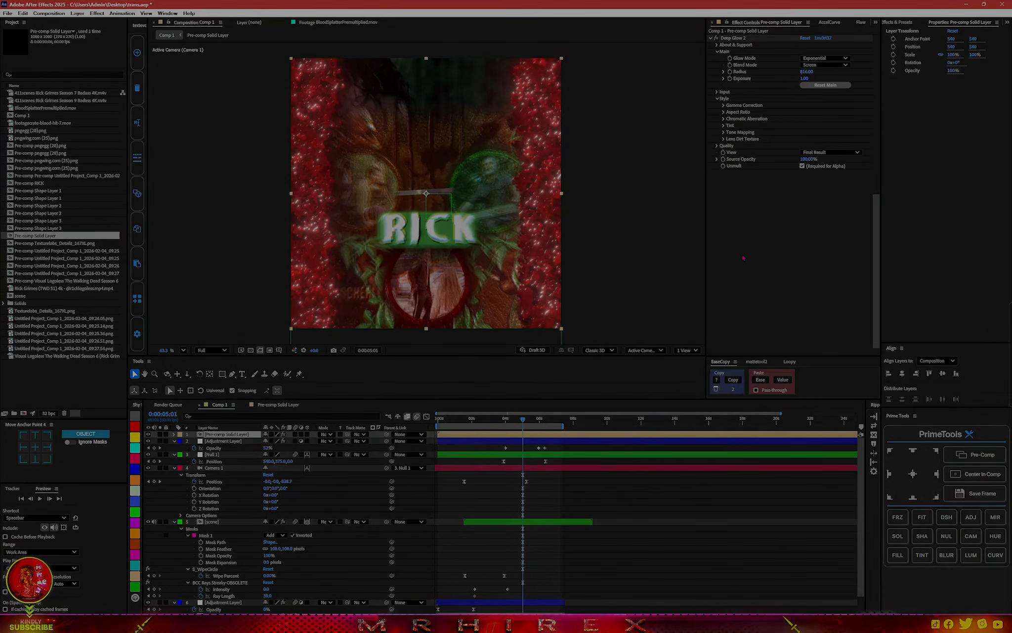
left_click_drag(756, 296, 761, 307)
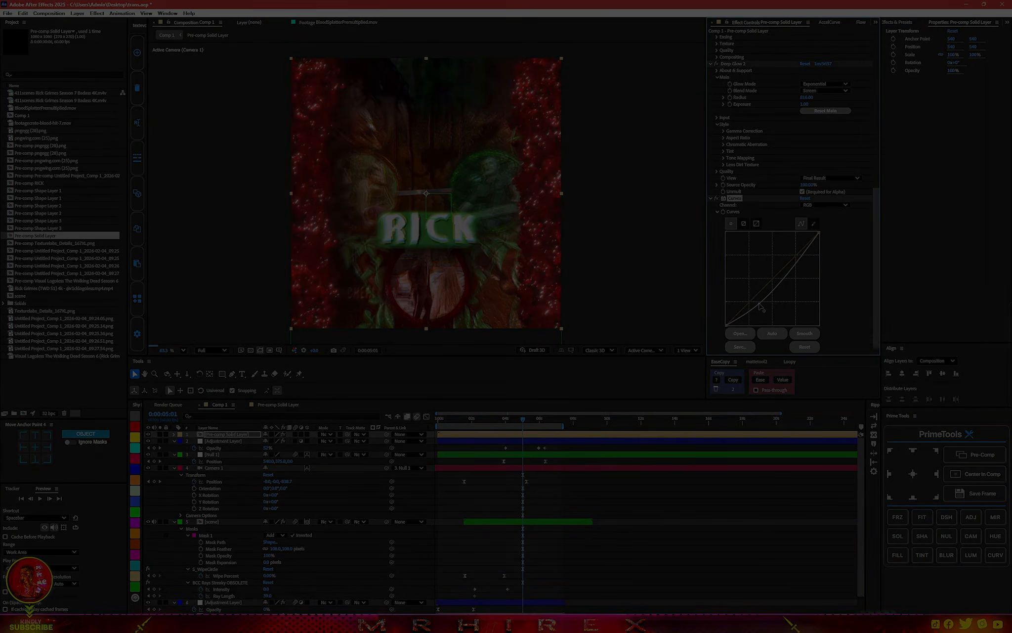
left_click_drag(759, 303, 762, 303)
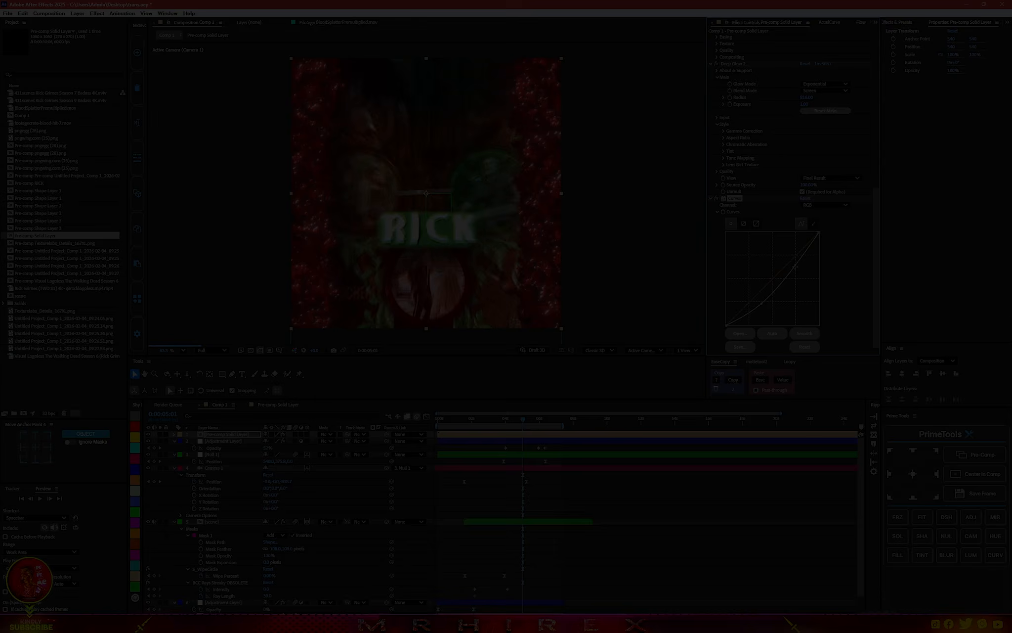